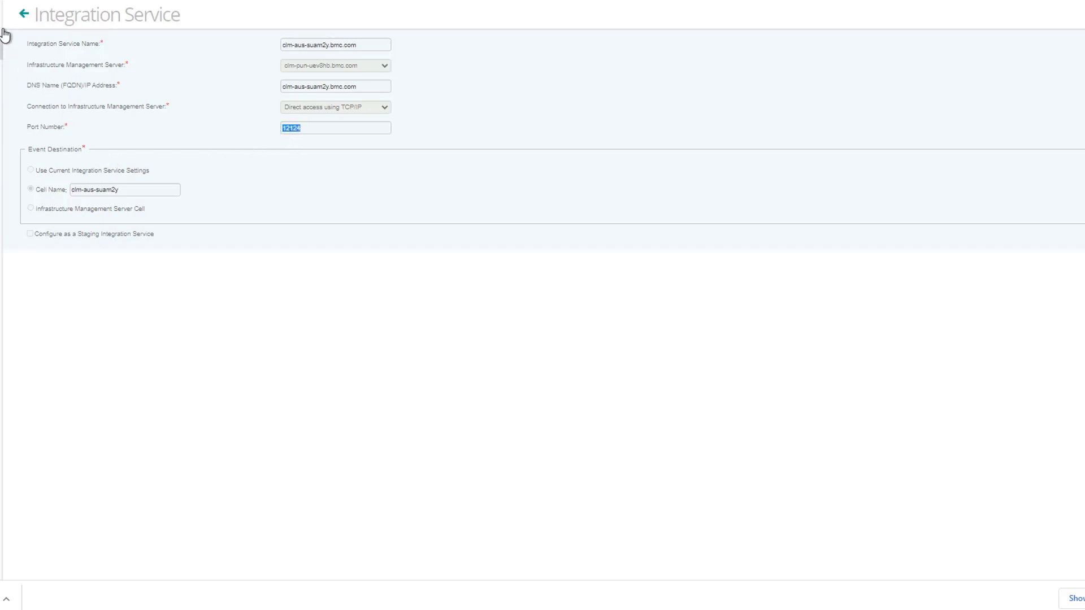
Step: Return to the managed devices list and inspect the clm-aus-suam2y.bmc.com:12124 Integration Service and its agent
left_click(24, 19)
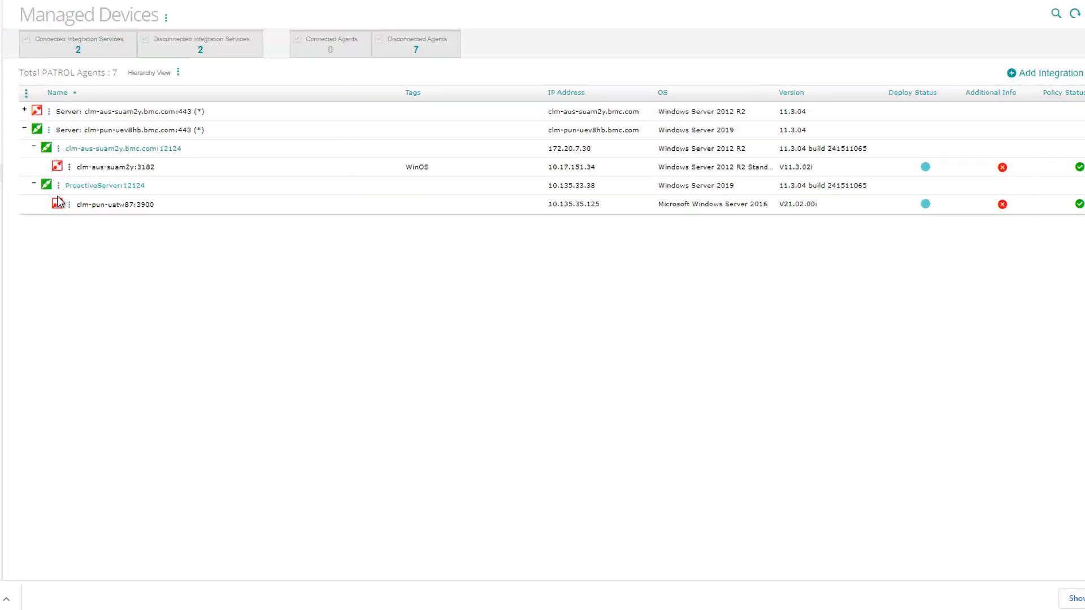
left_click(68, 150)
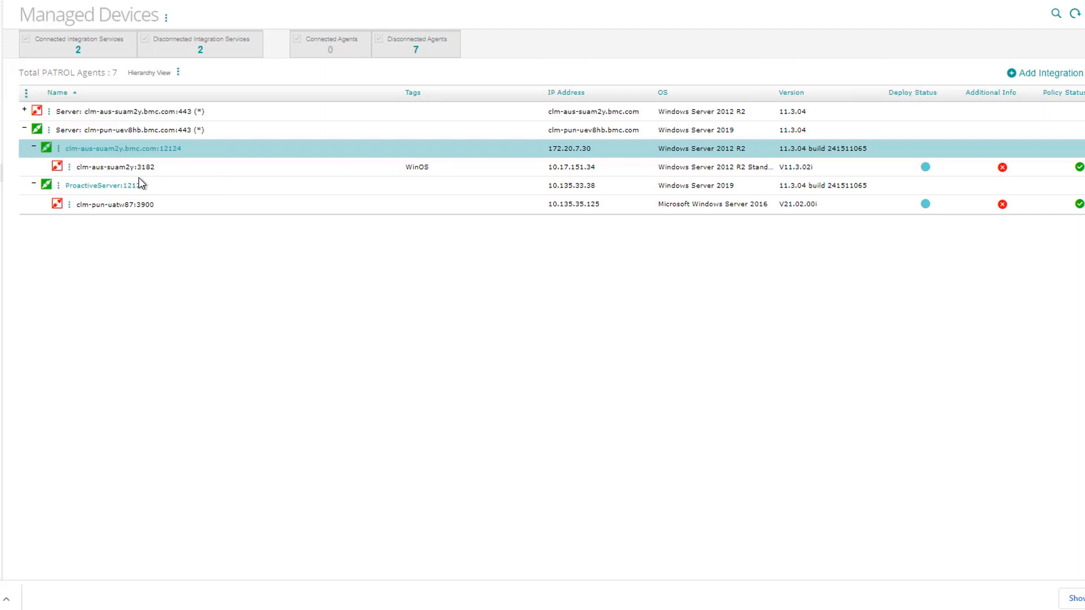
left_click(139, 175)
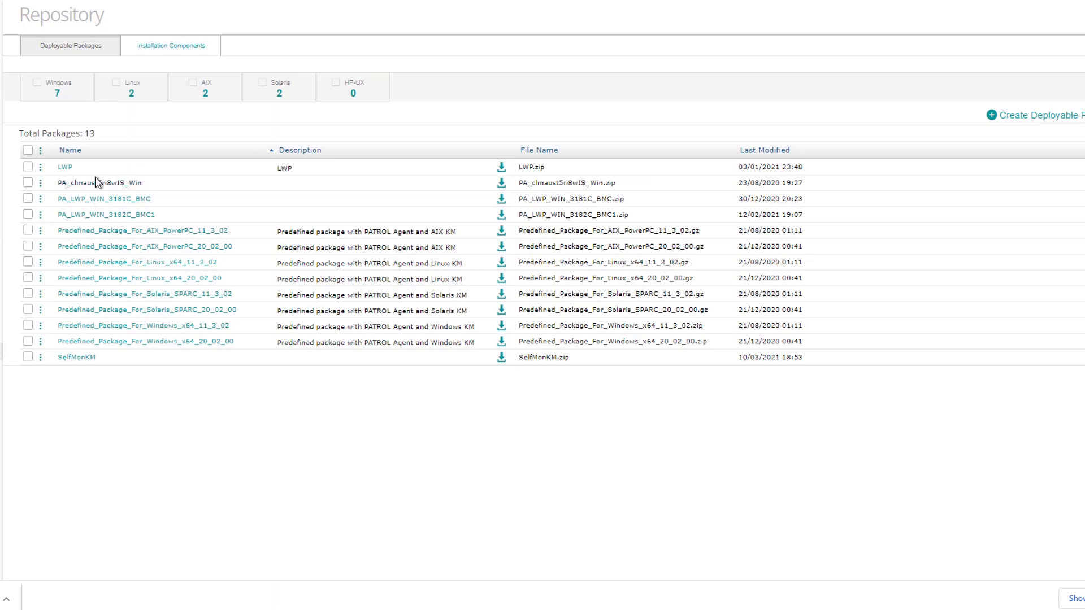
Step: Open the PA_LWP_WIN_3181C_BMC deployable package for editing and advance to its Integration Service configuration page
left_click(42, 200)
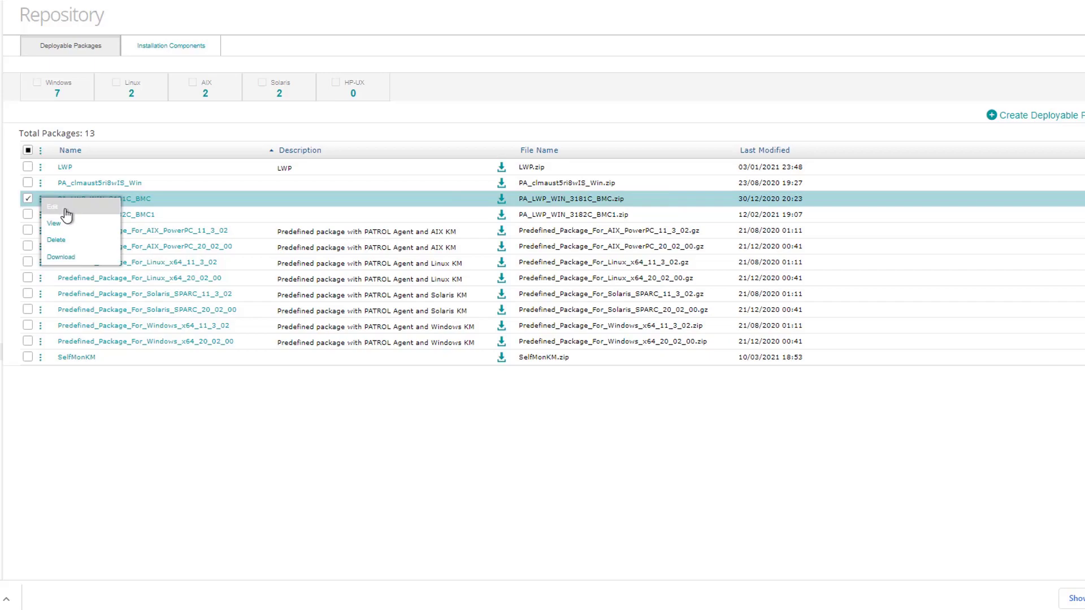
left_click(66, 213)
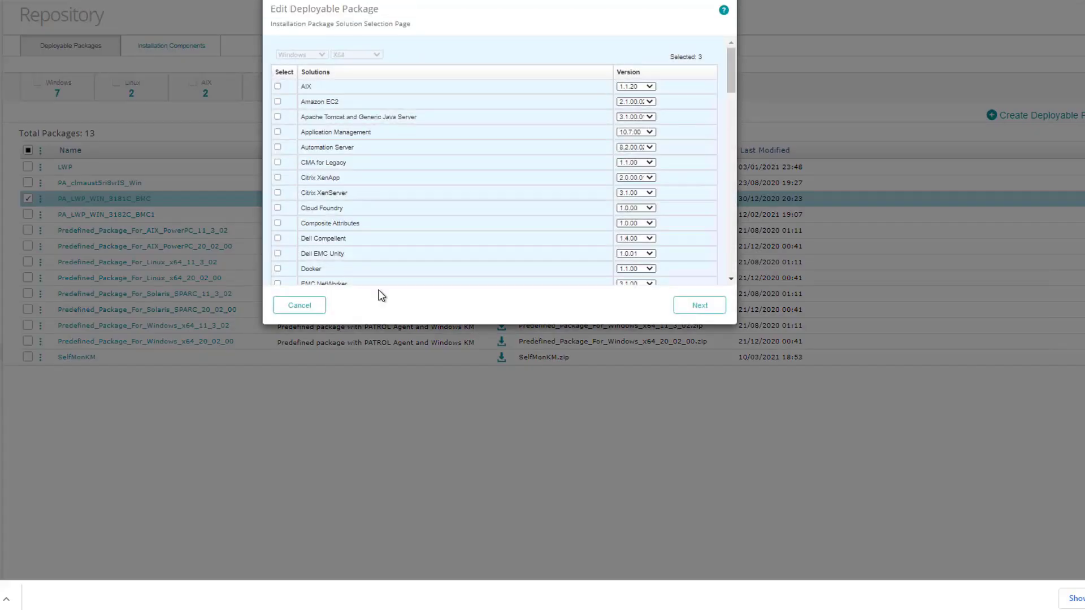
left_click(719, 310)
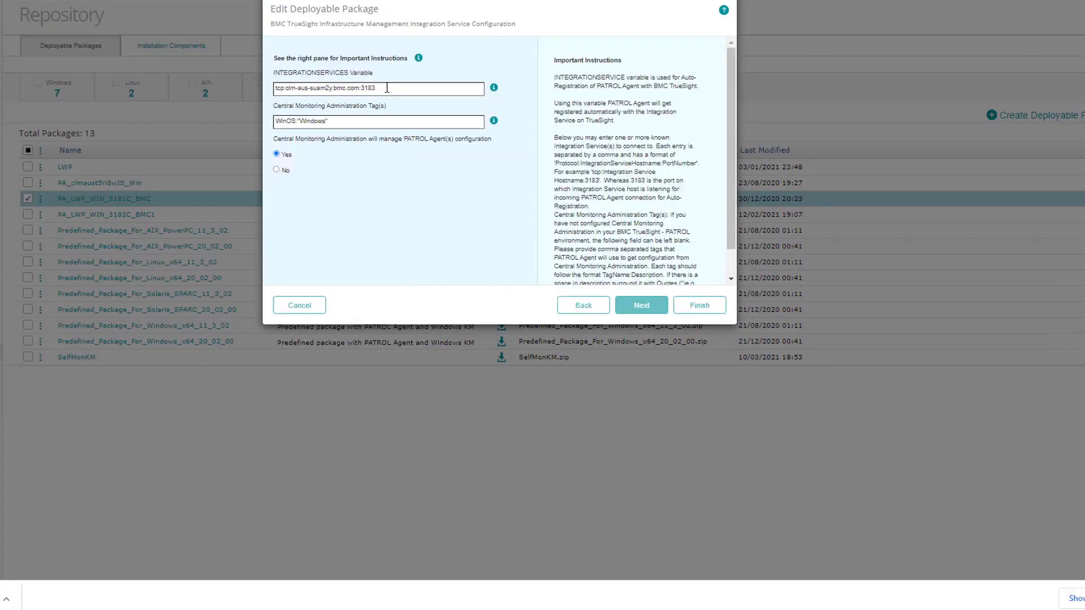
Step: Examine the protocol, hostname and port in the package's INTEGRATIONSERVICES variable, and close the package editor without saving
left_click_drag(387, 87, 341, 88)
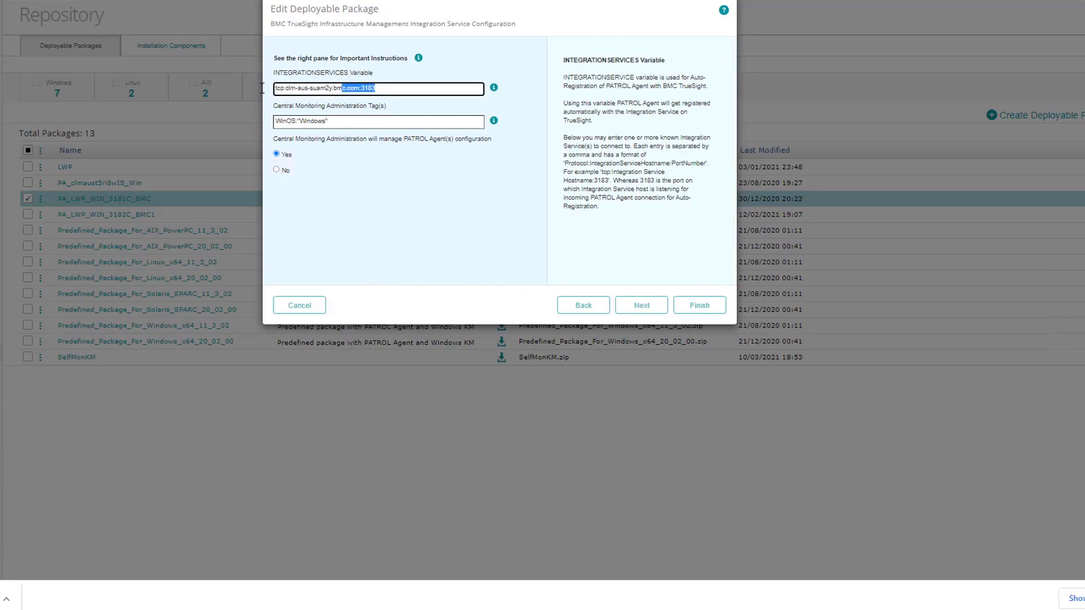
left_click_drag(262, 89, 262, 89)
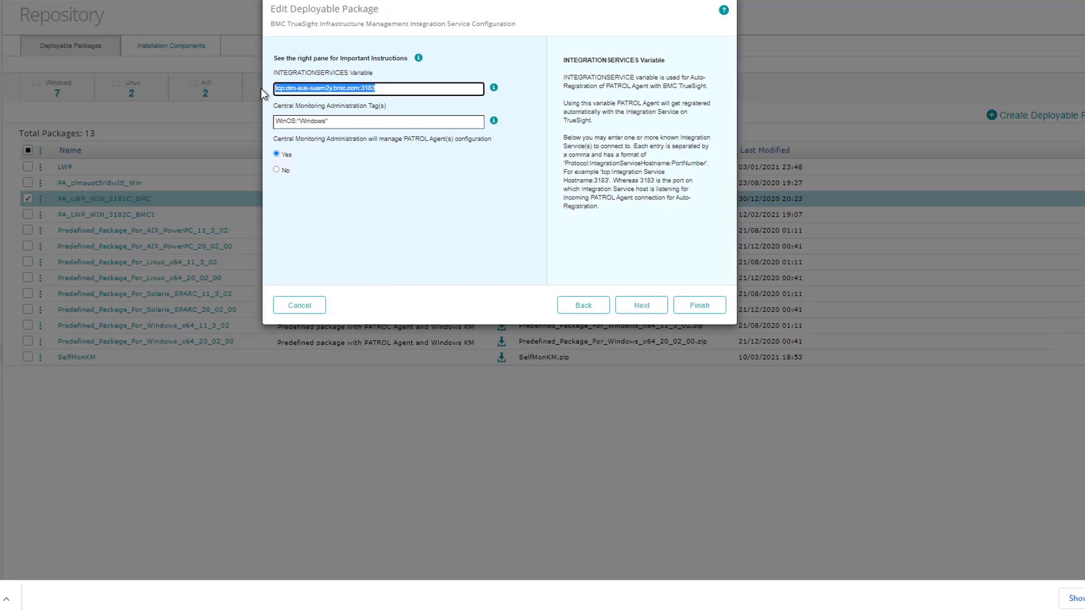
left_click_drag(292, 70, 256, 90)
left_click(290, 85)
left_click_drag(286, 88, 361, 92)
double_click(361, 89)
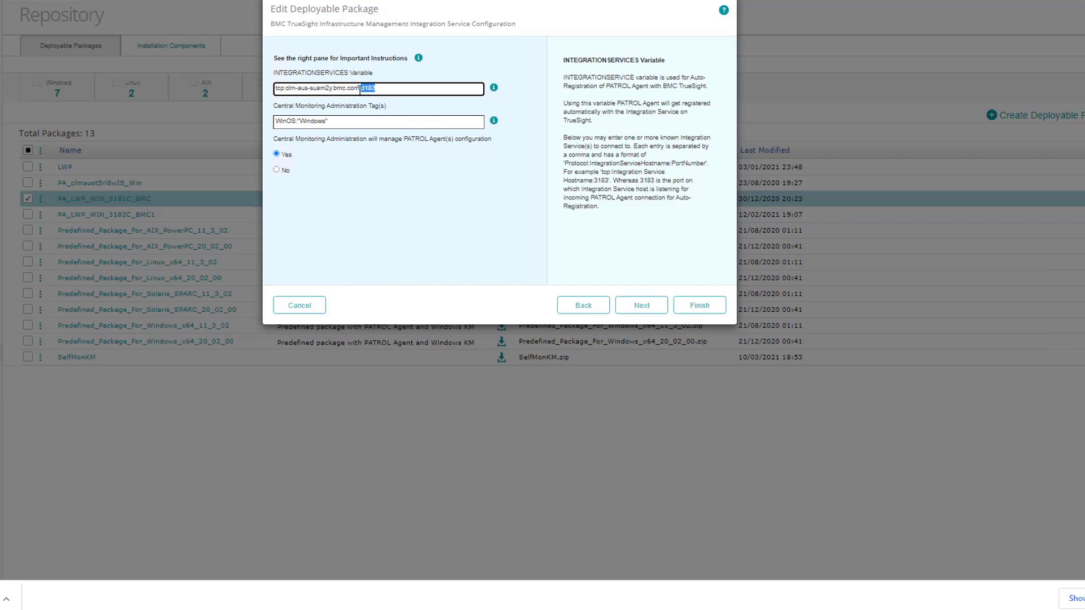
triple_click(379, 90)
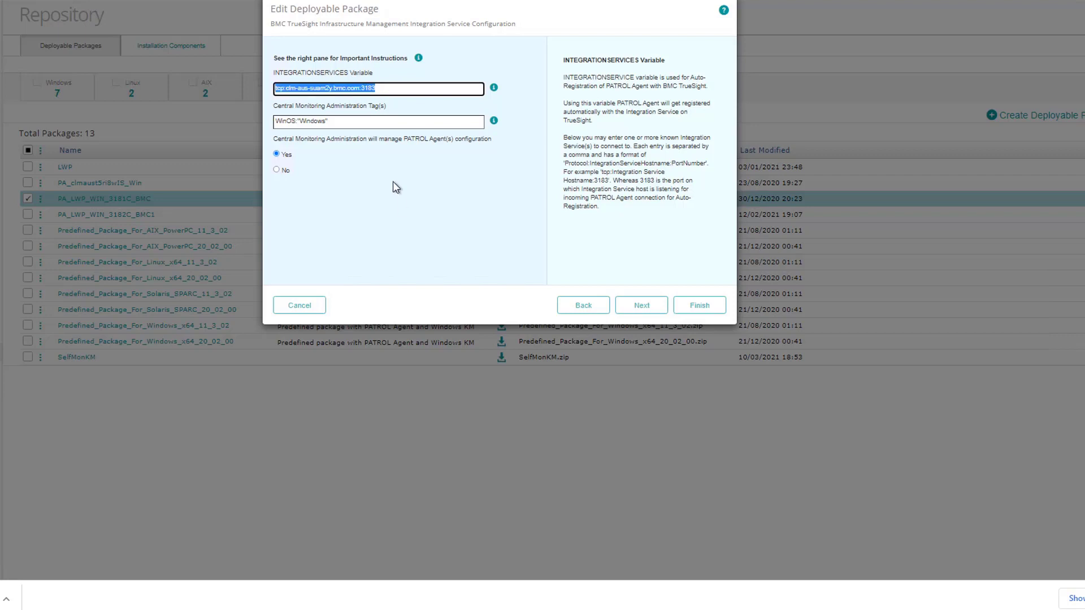
left_click(383, 94)
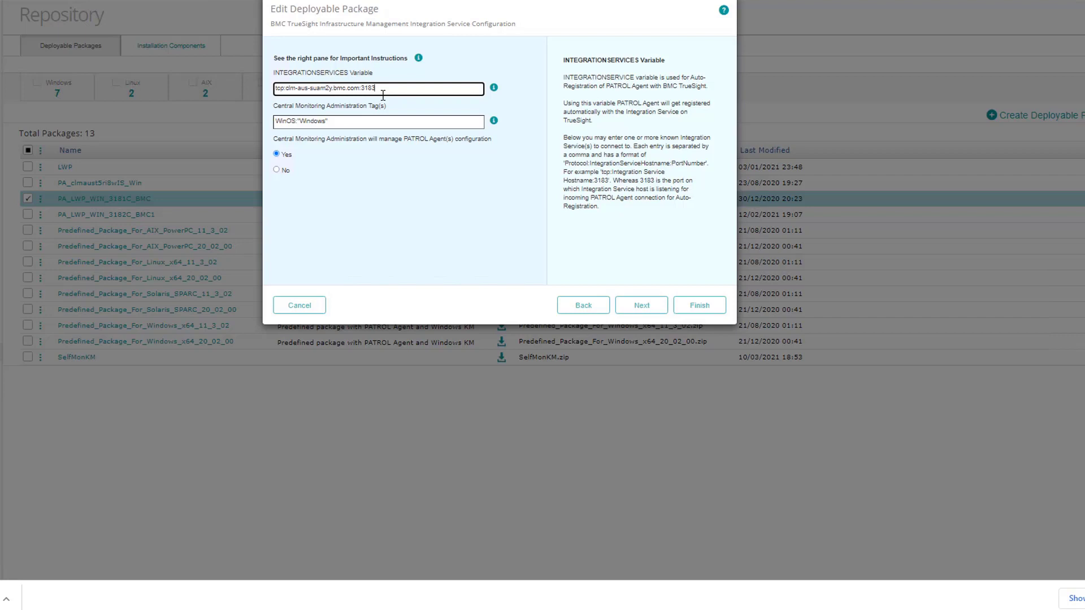
left_click(285, 307)
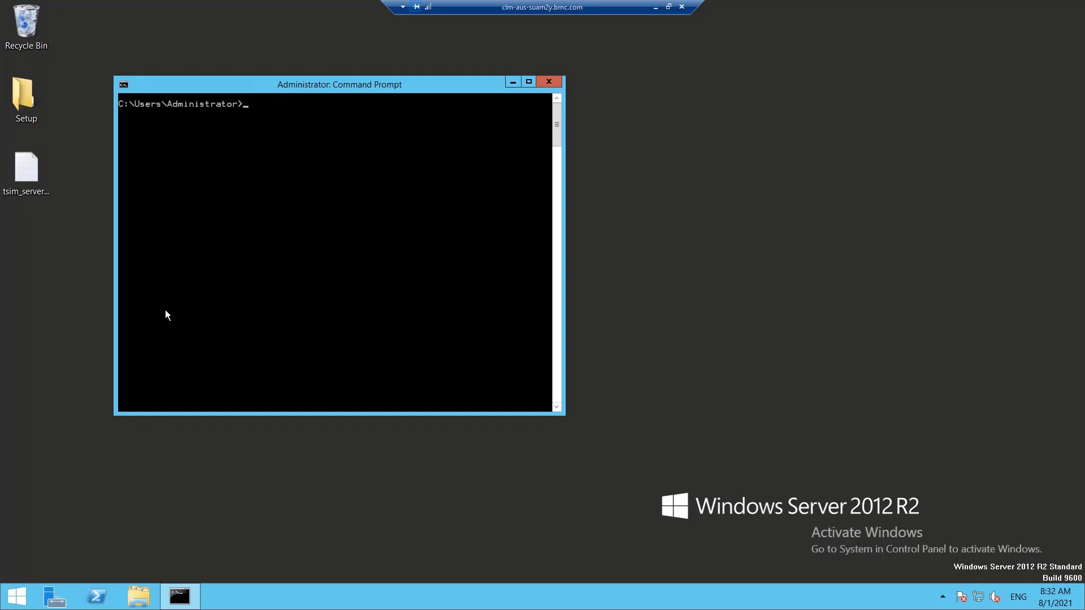
Step: Launch services.msc from the command prompt on the agent server and start the BMC Patrol Agent service
type("ervices.msc")
key("Return")
left_click(446, 310)
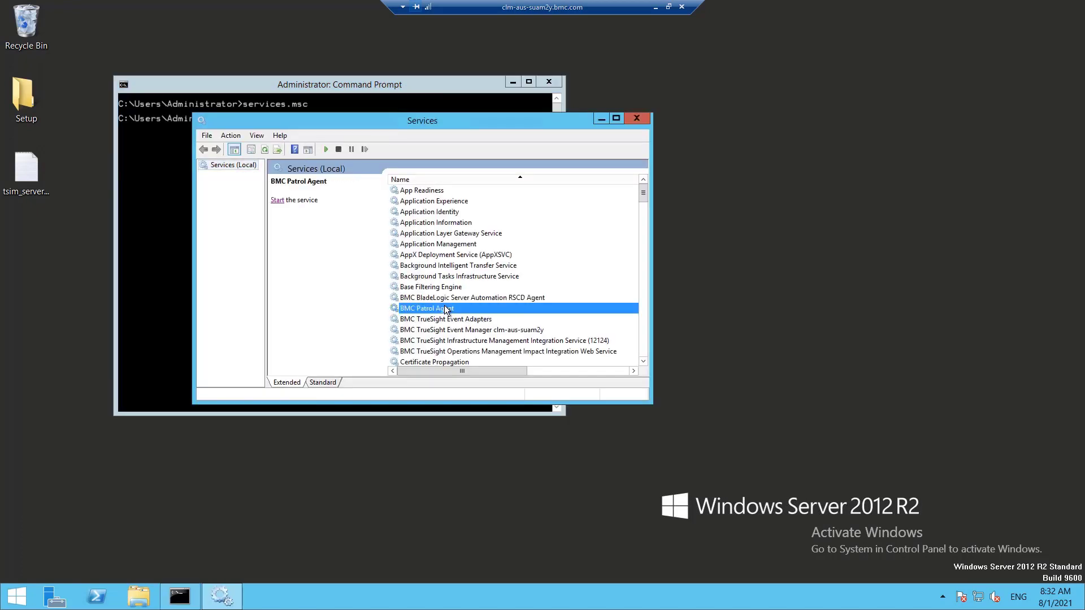
left_click(277, 200)
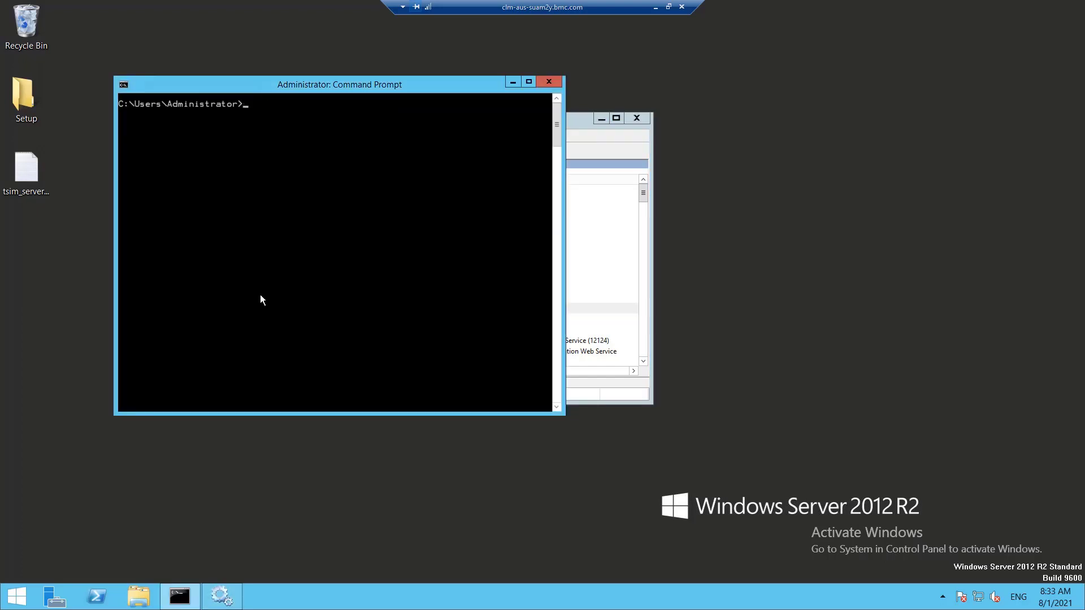
Step: Export the agent configuration to a text file with "pconfig -p 3182 +get > c:\pconfig.txt"
type("pconfig +et")
key("BackSpace")
key("BackSpace")
key("BackSpace")
key("BackSpace")
type("-p 3182 +get > c:\\pconfig.txt")
key("Return")
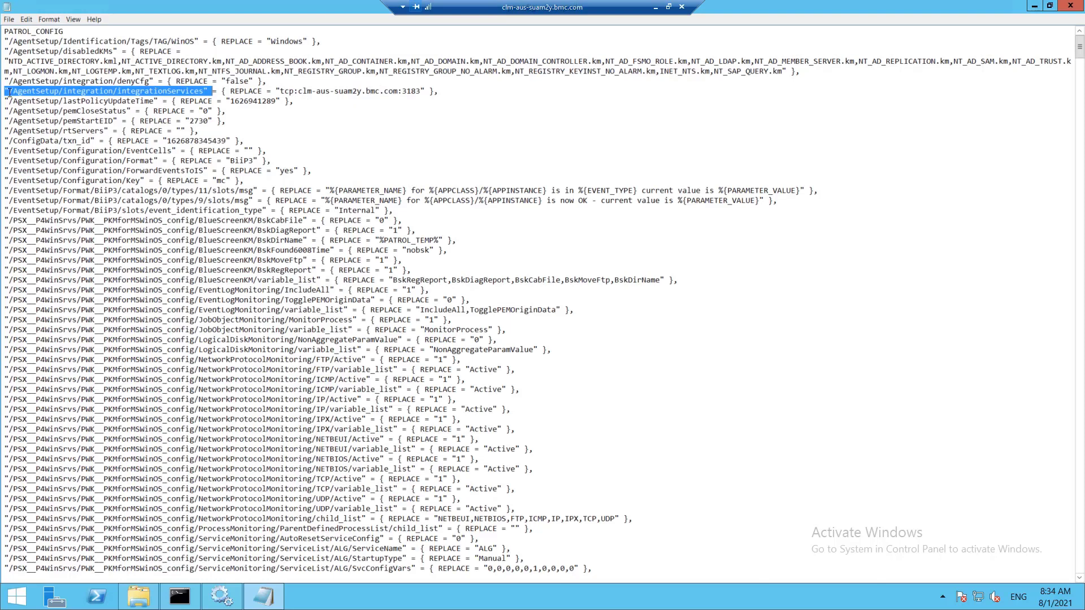
Step: Check the /AgentSetup/integration/integrationServices variable and its assigned address in the exported configuration file
left_click(76, 93)
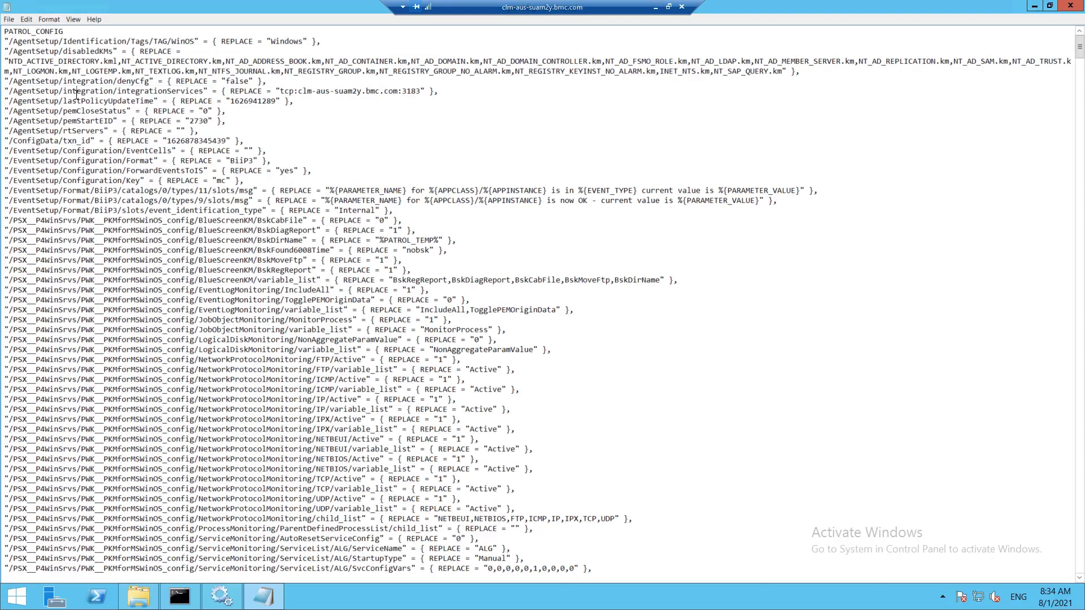
left_click_drag(13, 91, 204, 91)
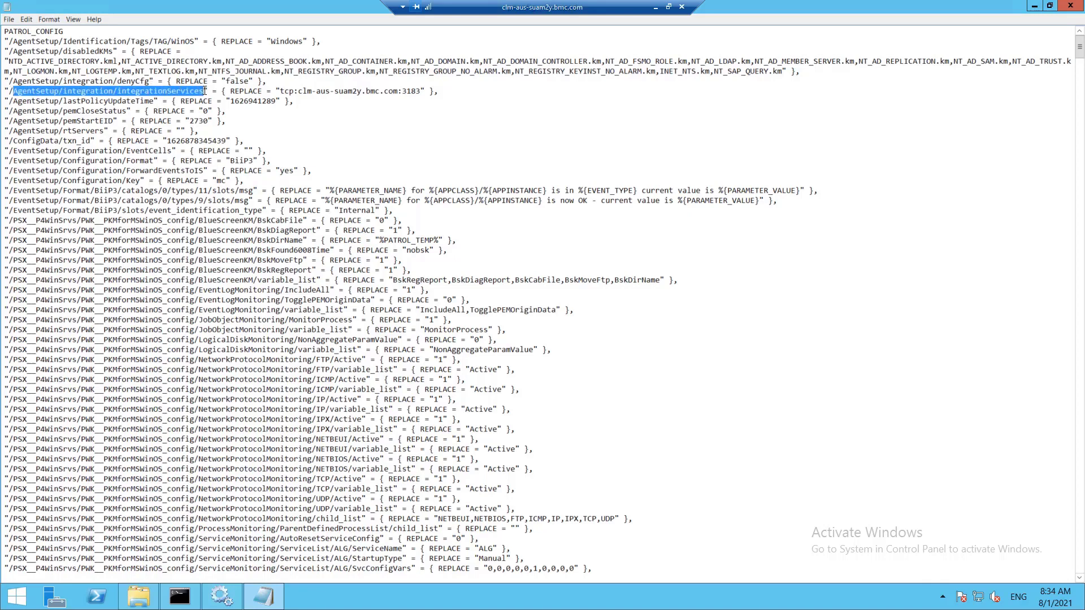
left_click_drag(281, 91, 398, 94)
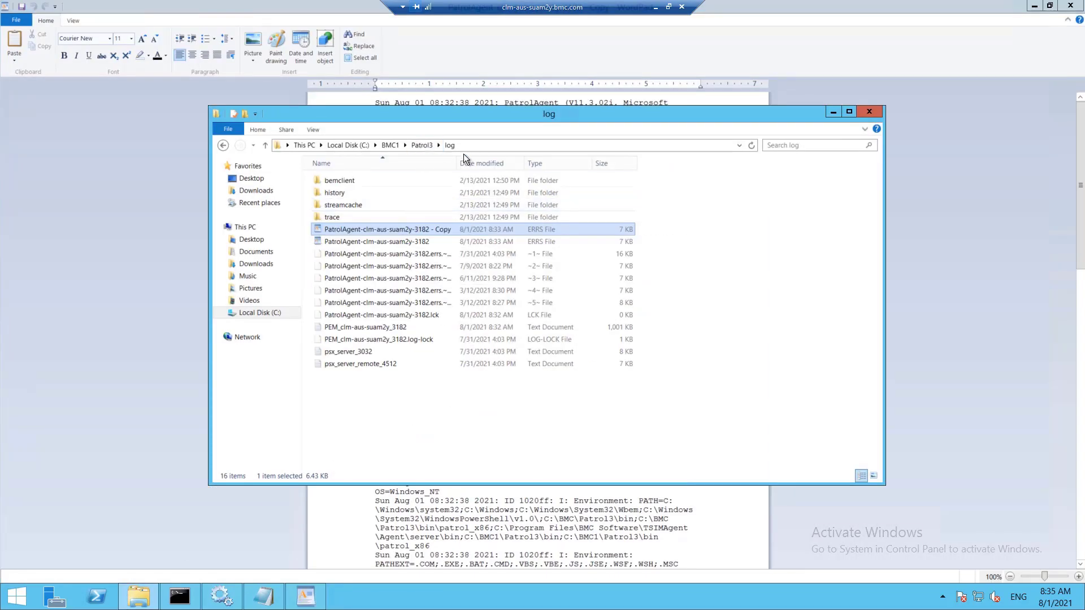
Step: Examine the end of the copied PATROL Agent error log for the Integration Service connection entry, and close the open files
left_click(871, 113)
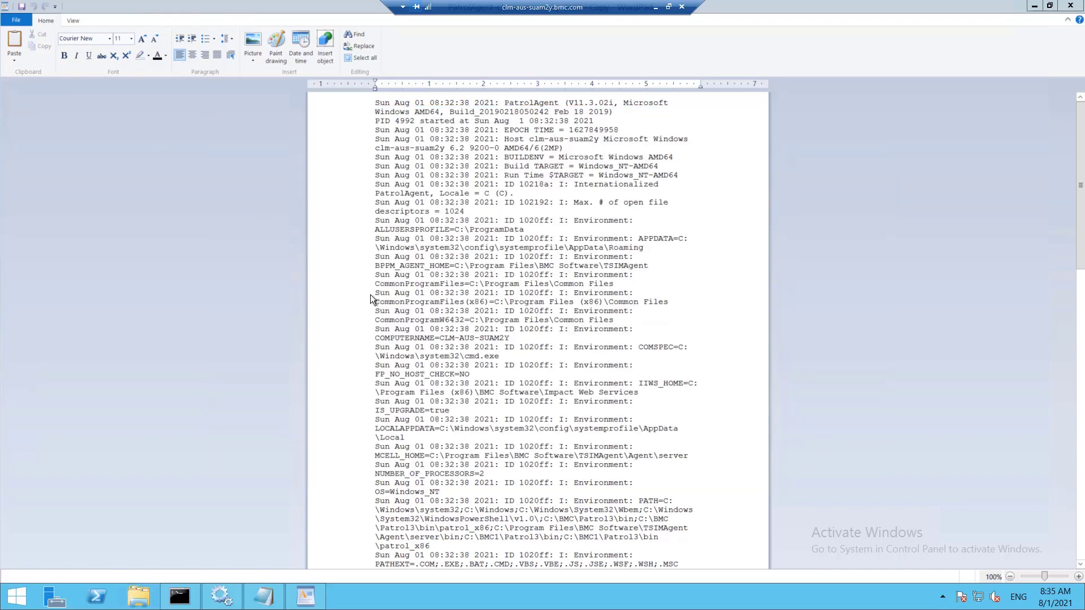
left_click(558, 550)
key("ctrl+End")
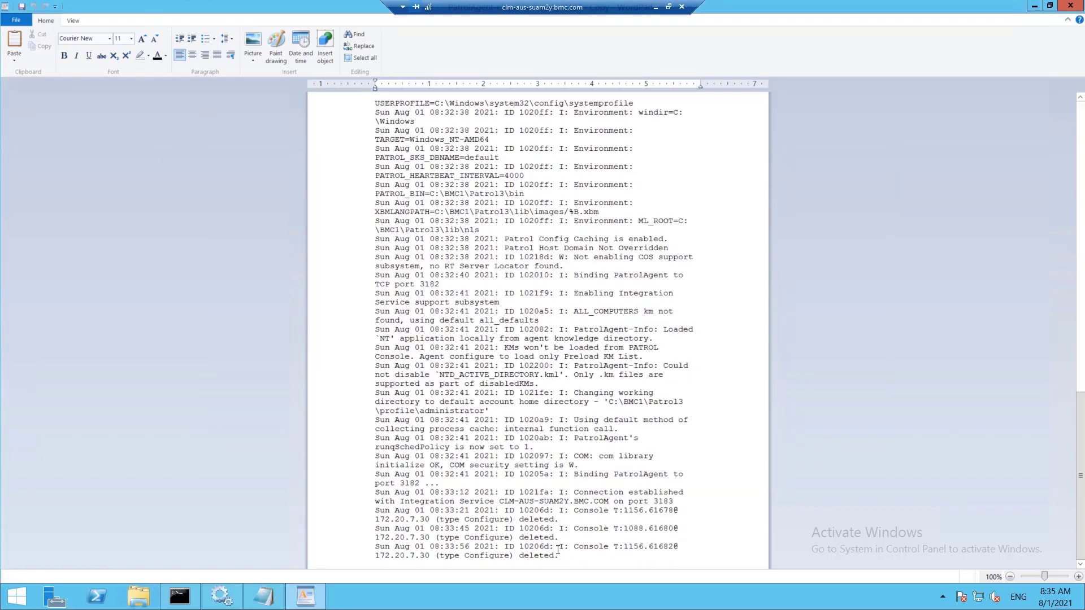
left_click_drag(400, 501, 484, 498)
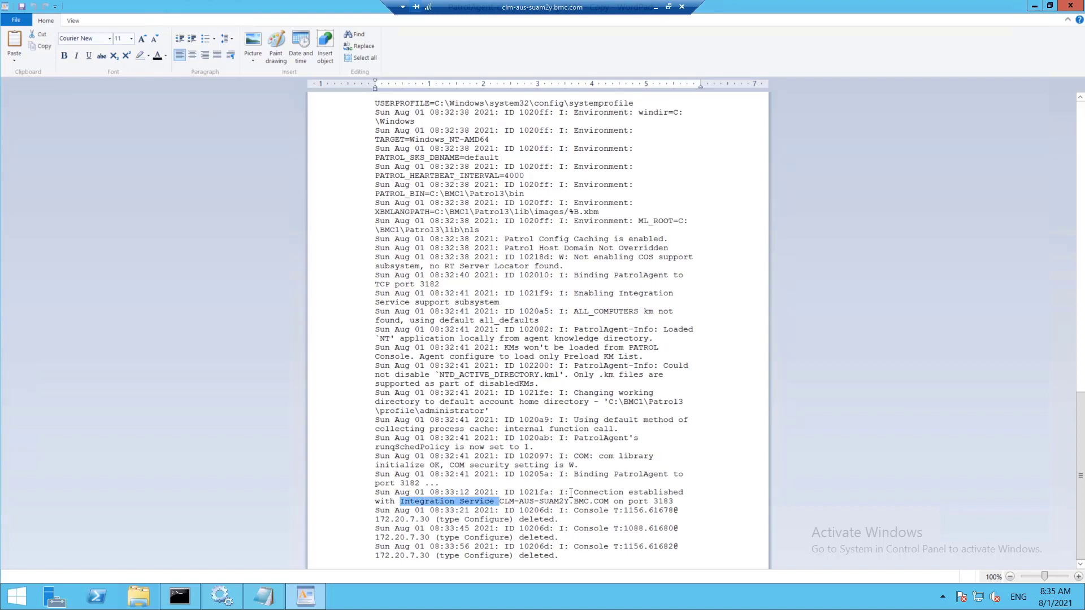
left_click_drag(574, 492, 694, 500)
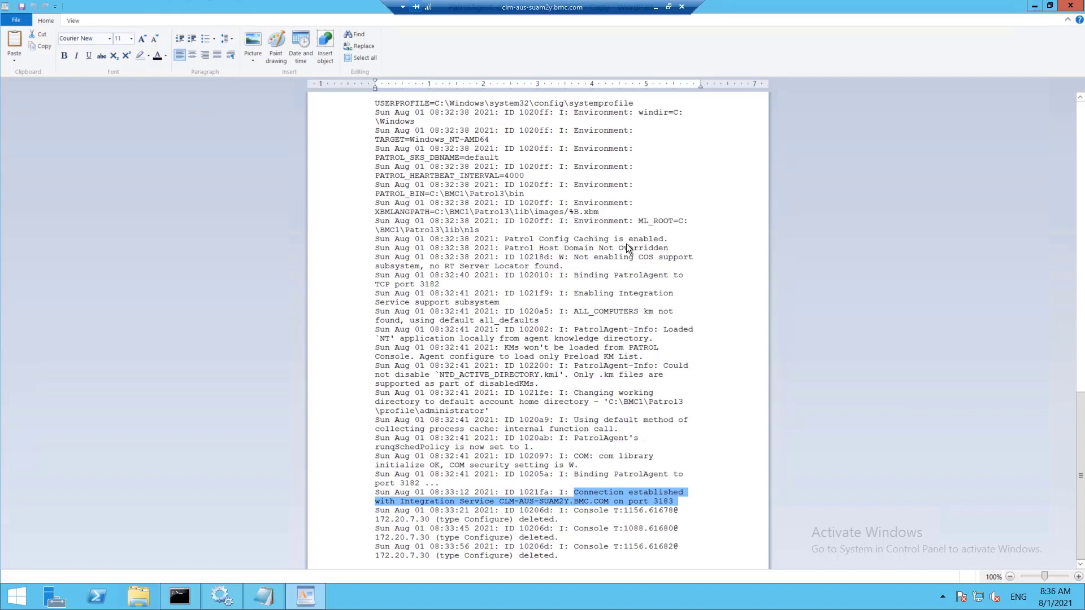
left_click(612, 486)
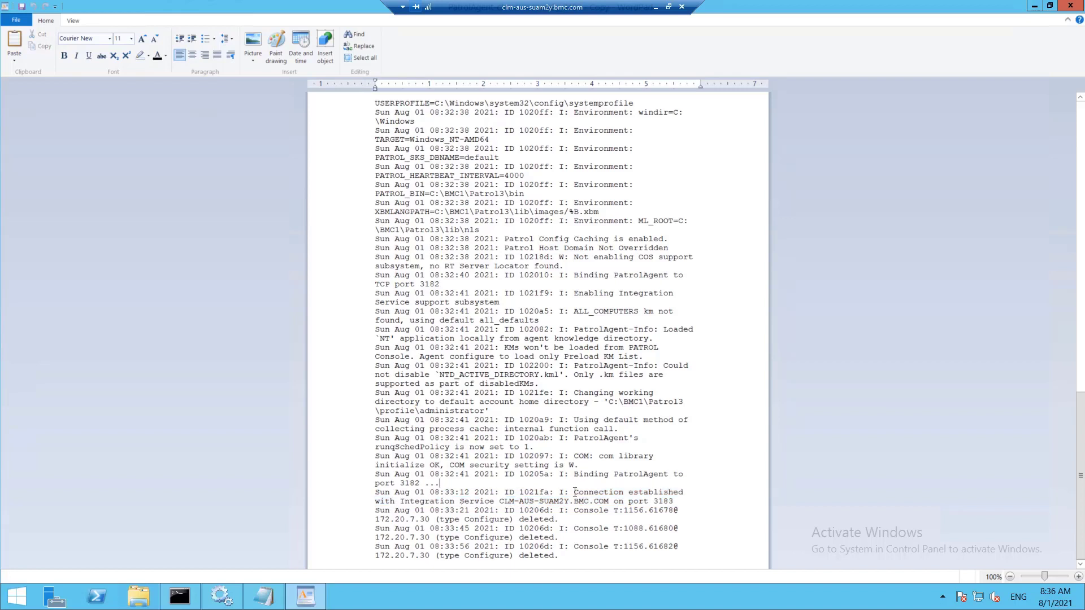
left_click_drag(574, 493, 682, 498)
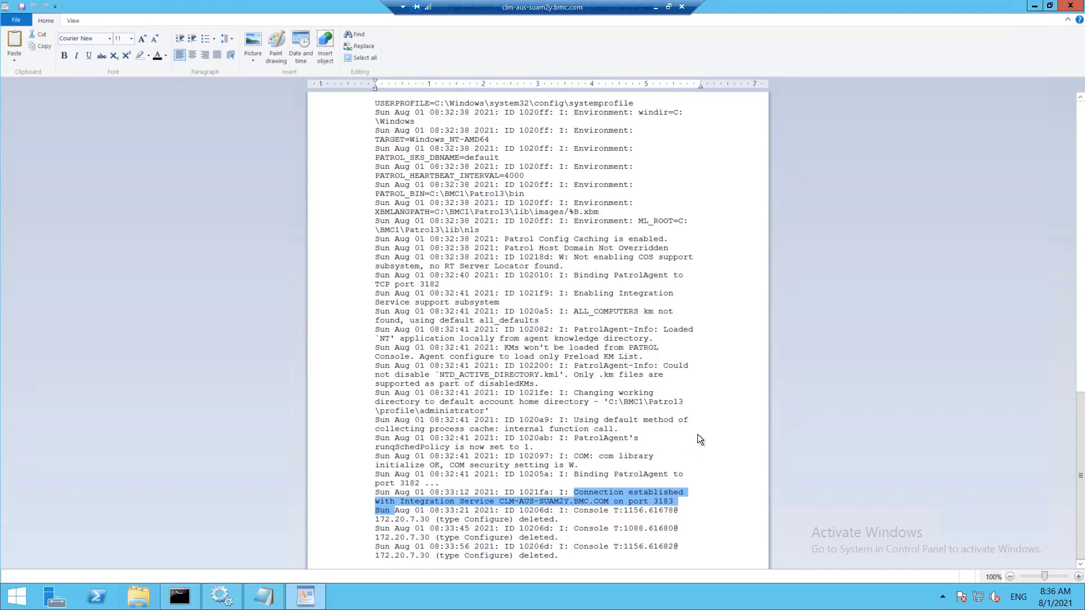
left_click(1071, 5)
left_click(1071, 6)
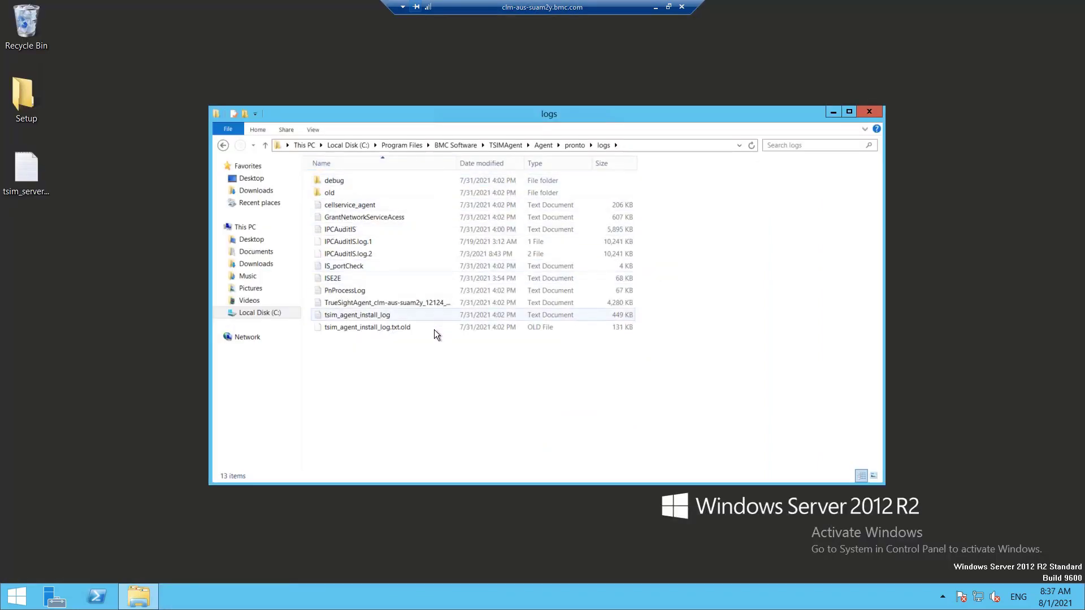
Step: Open the PatrolAgentCache dump file from the TSIMAgent\Agent\pronto\logs\debug folder in WordPad
left_click(637, 146)
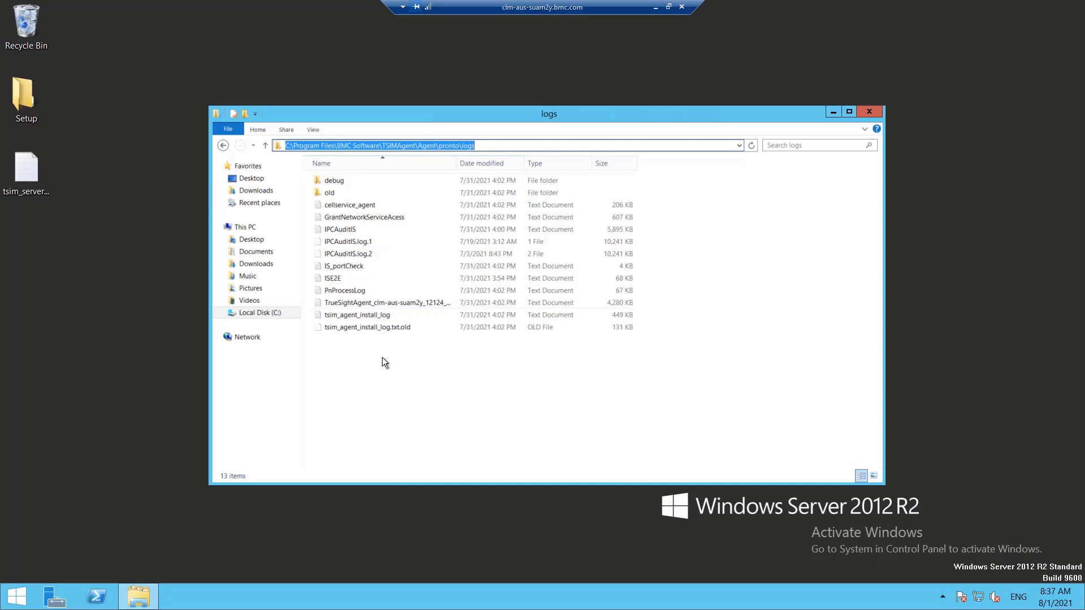
left_click(481, 146)
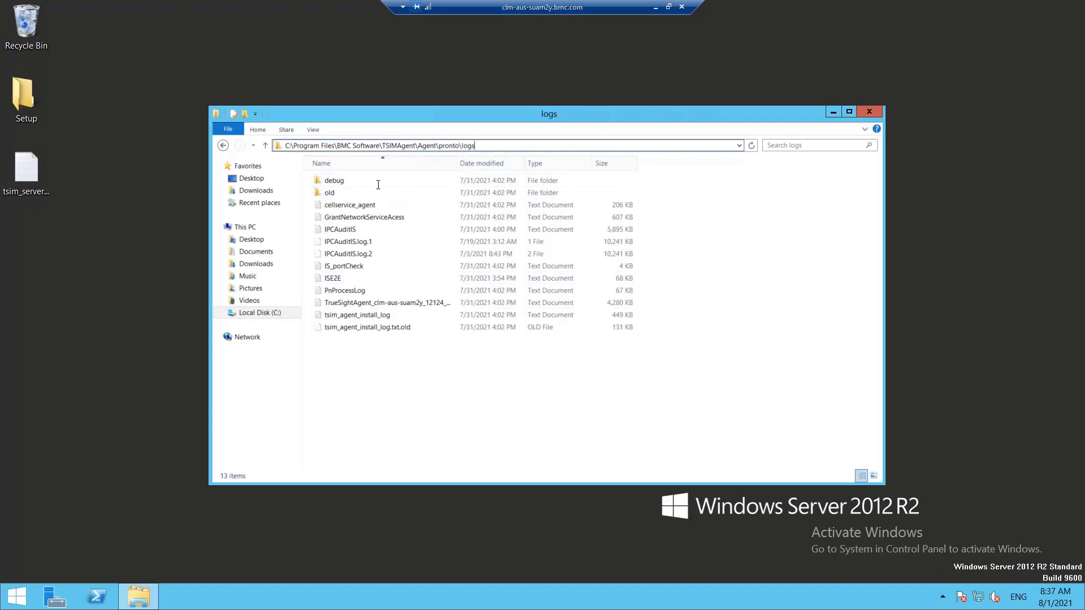
double_click(342, 179)
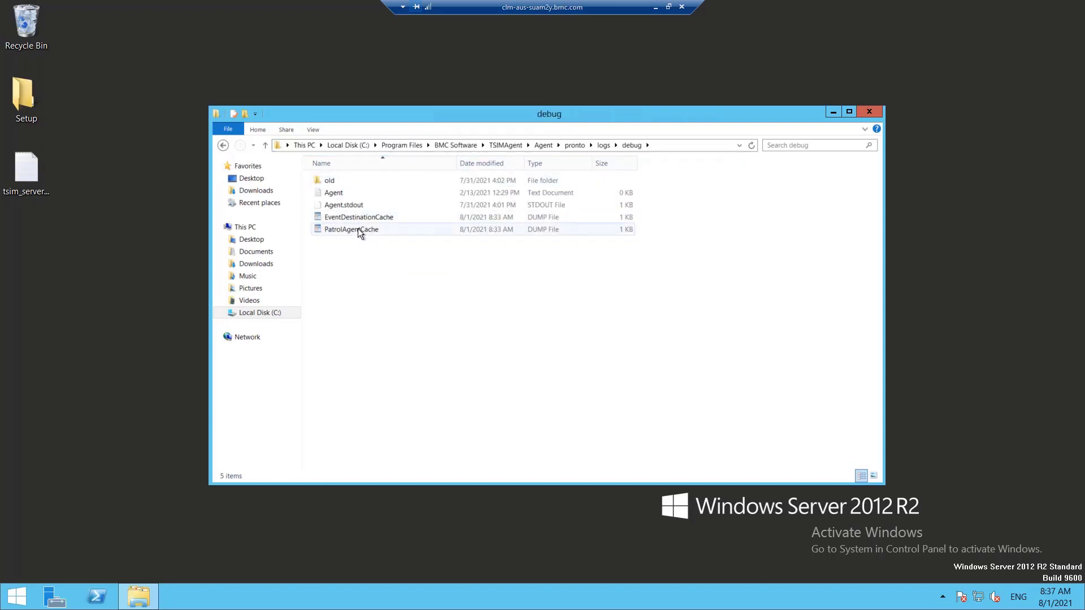
left_click(358, 229)
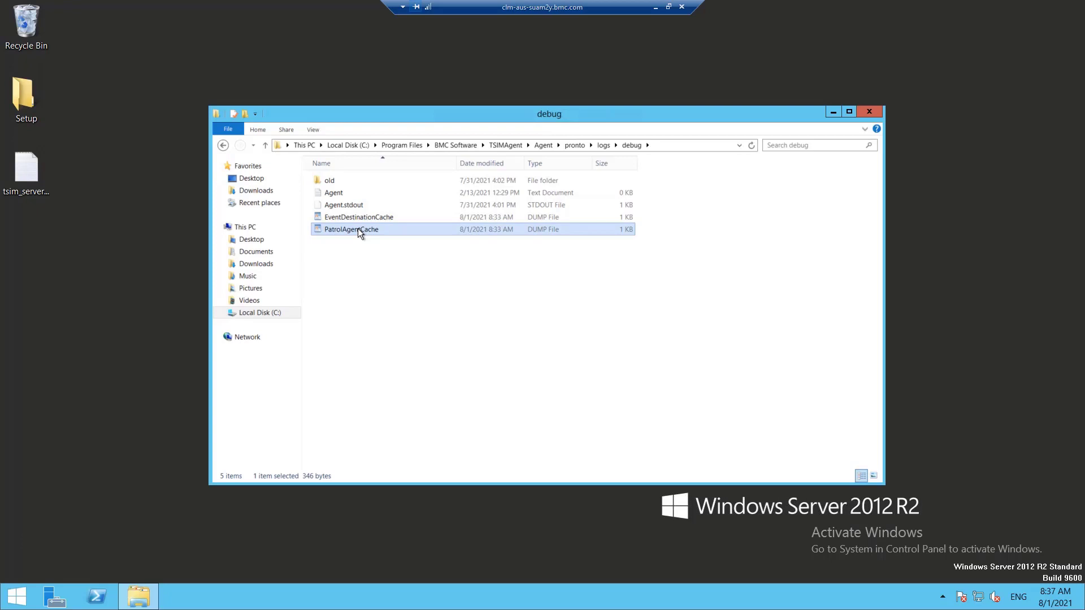
right_click(358, 228)
mouse_move(387, 245)
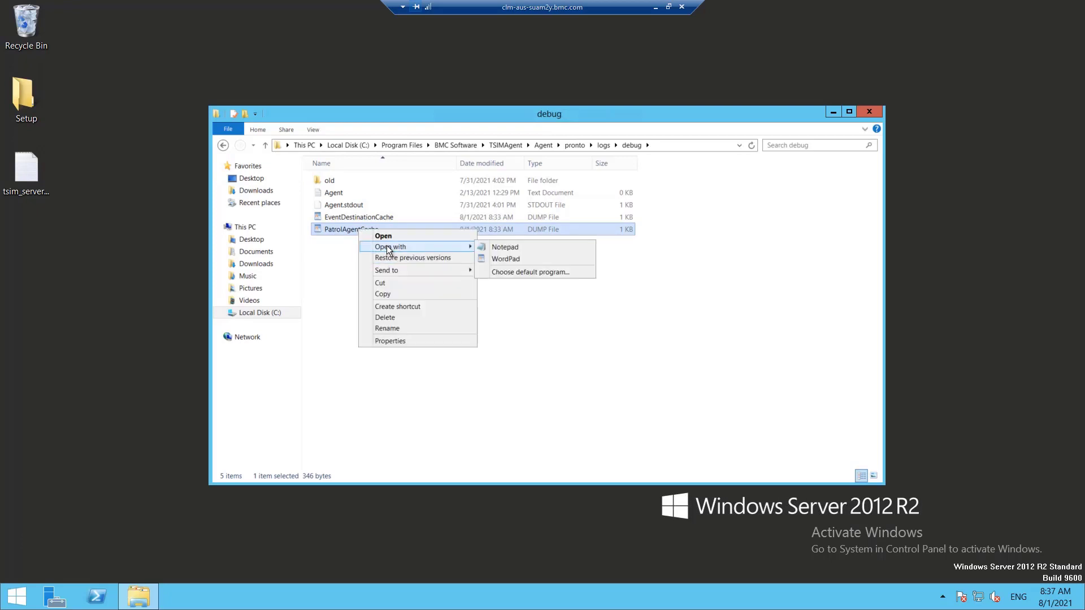
left_click(497, 259)
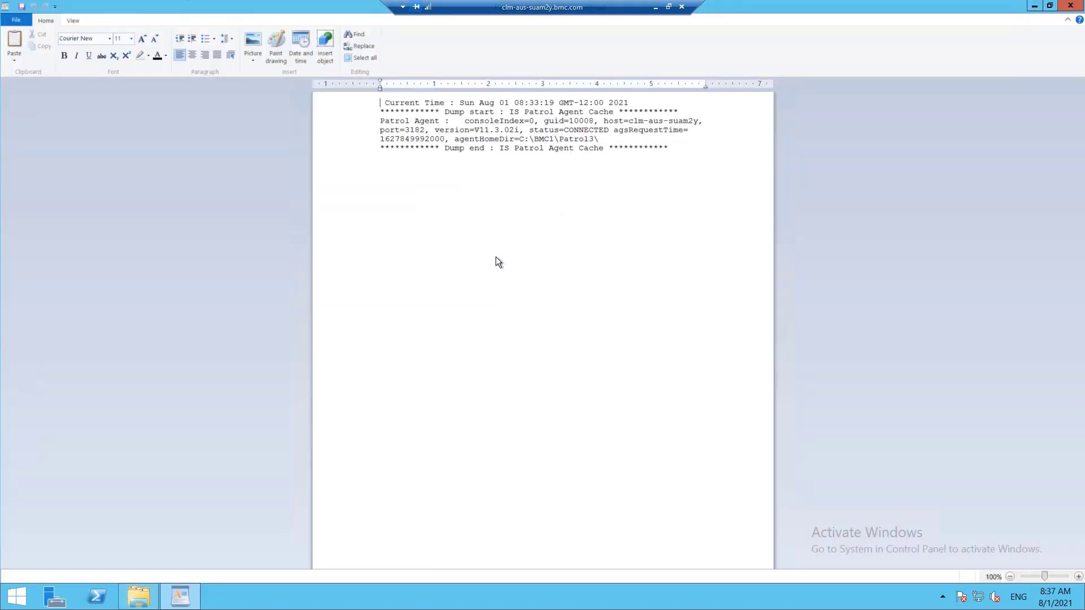
Step: Examine the agent's host and connection status in the Integration Service's PATROL Agent cache dump
double_click(632, 121)
left_click(630, 127)
left_click_drag(628, 121, 700, 123)
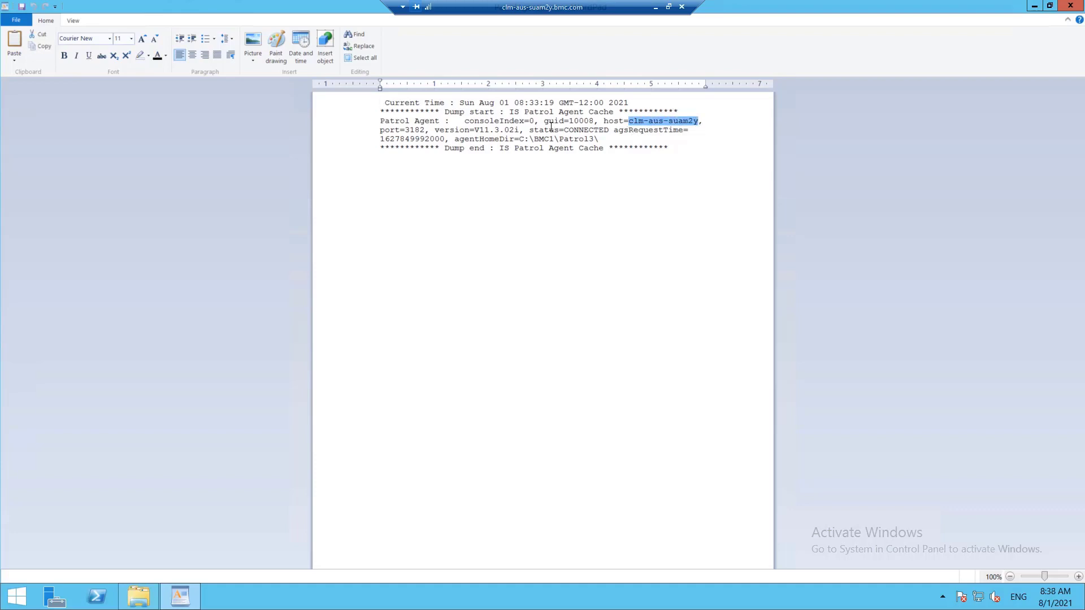
left_click_drag(530, 130, 600, 132)
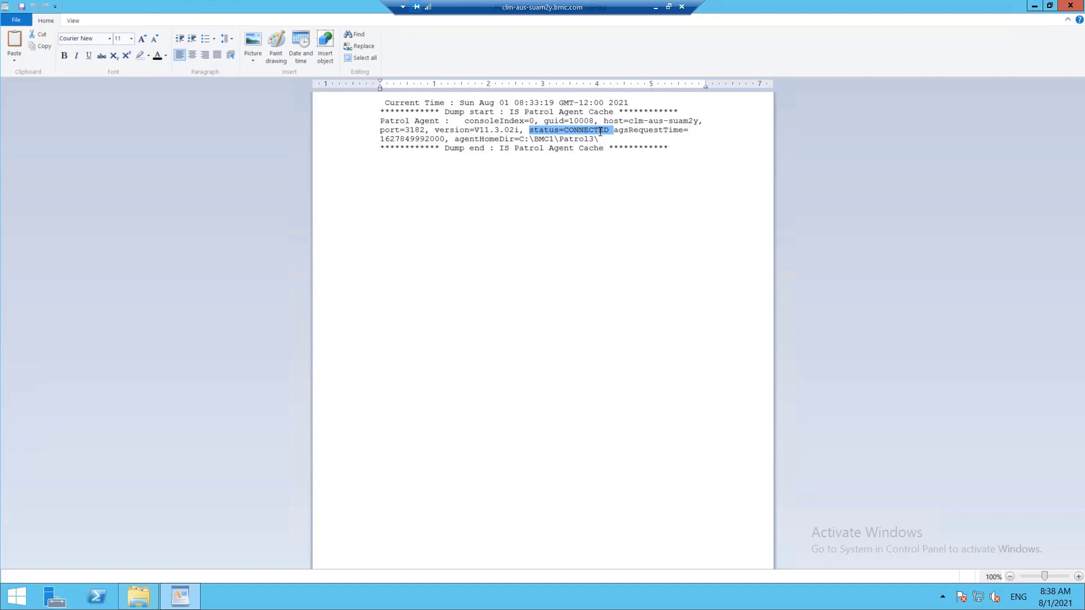
left_click(612, 126)
left_click_drag(614, 130, 367, 103)
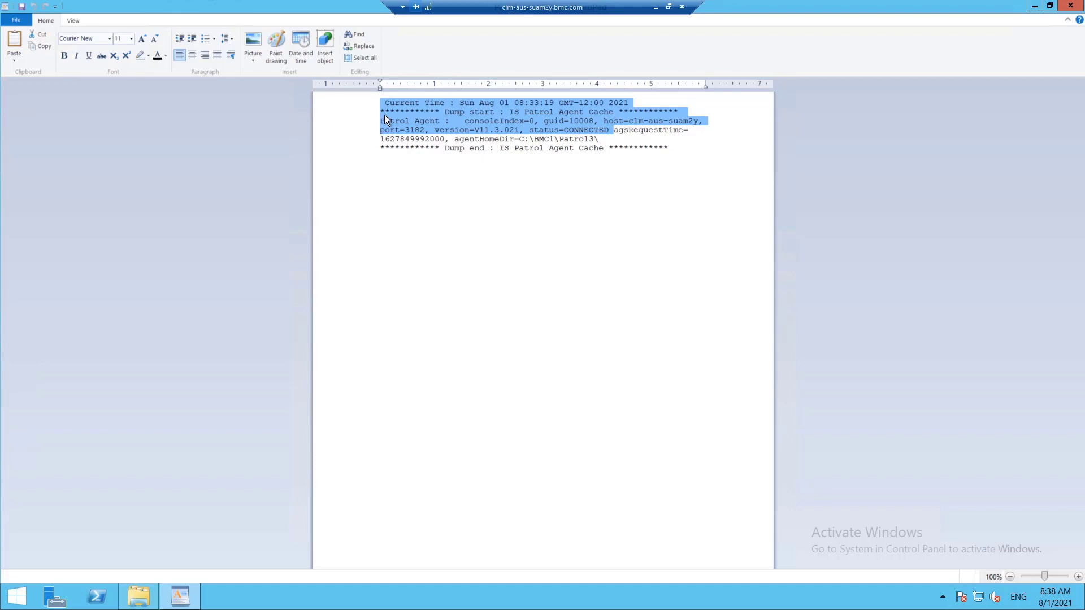
left_click(385, 114)
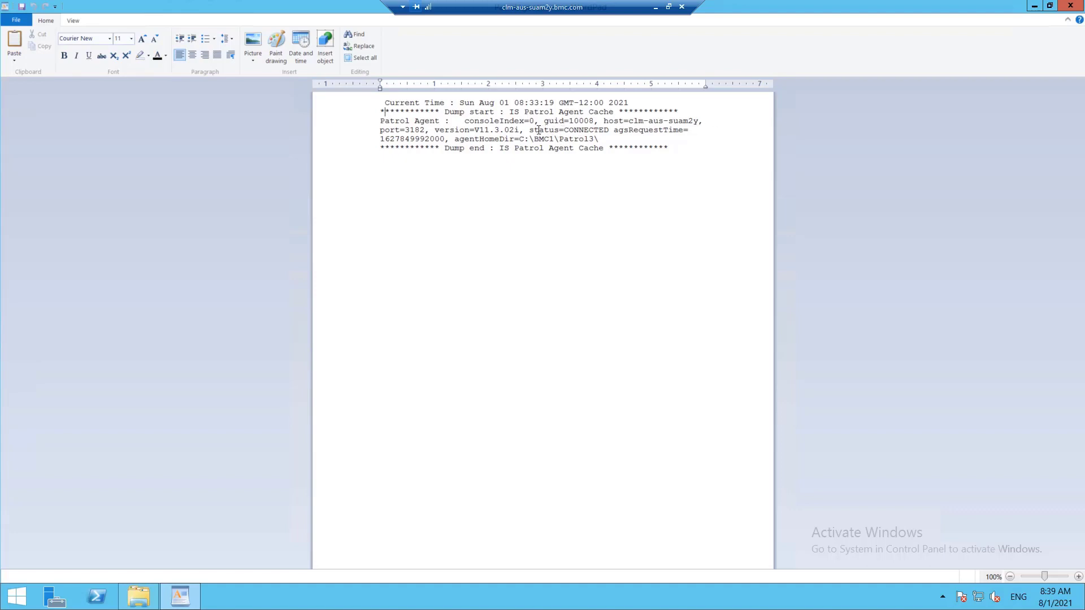
Step: Check the agent's connection status in the cache dump, and open the TrueSightAgent log from the pronto\logs folder
left_click_drag(530, 130, 596, 131)
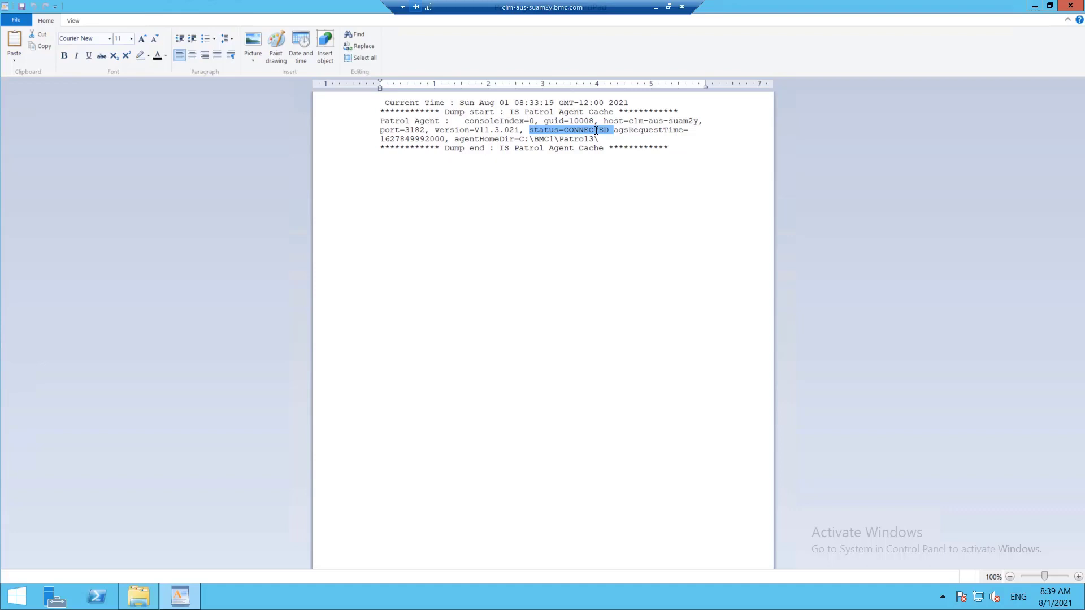
left_click(139, 597)
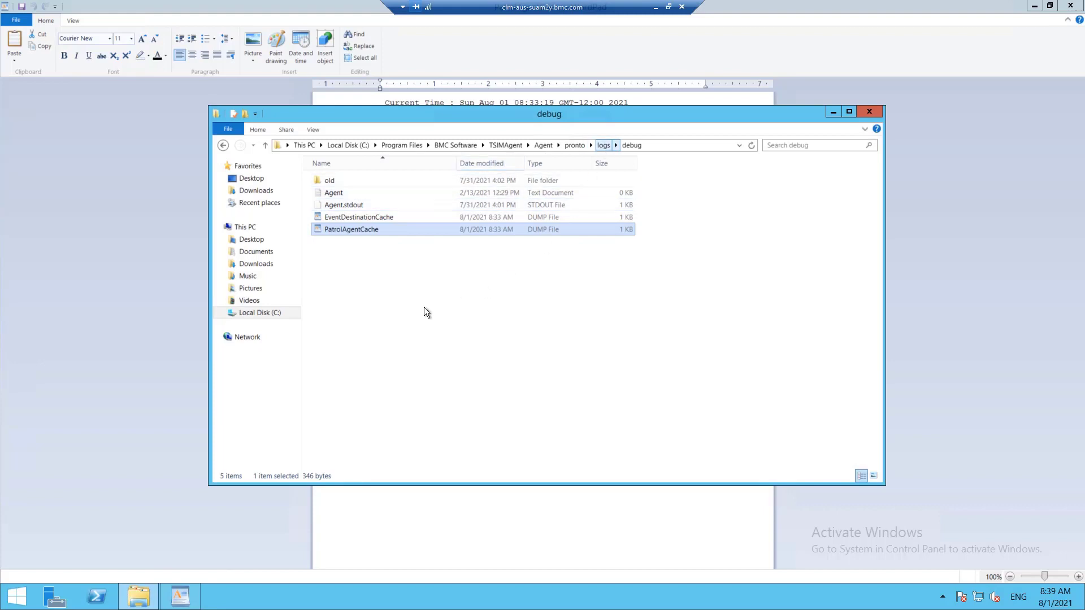
left_click(375, 304)
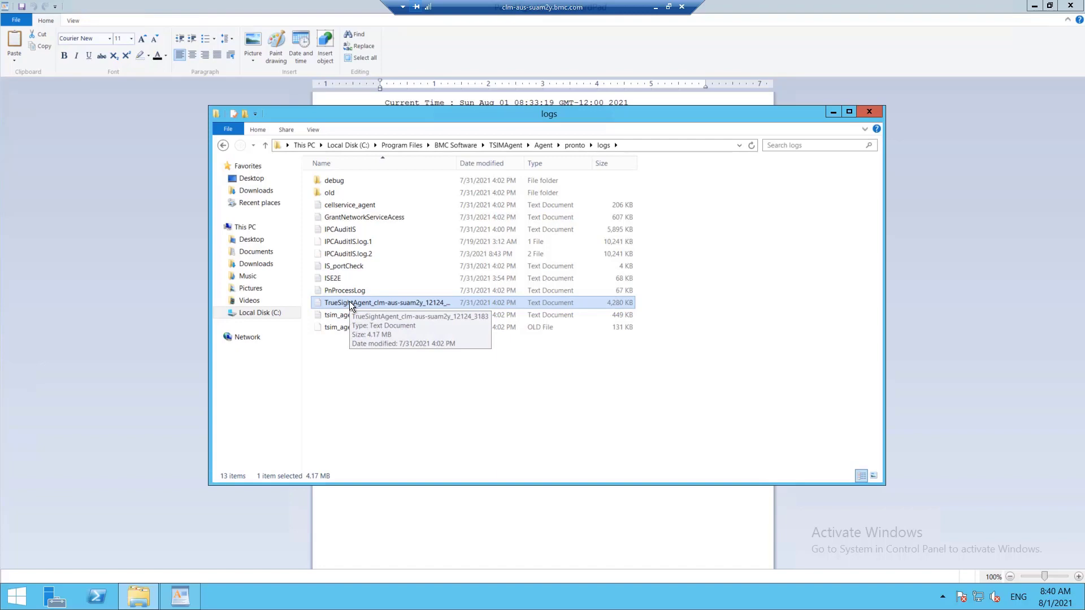
double_click(350, 302)
Step: Examine the TrueSightAgent log for Agent Controller connection entries and the most recent PATROL Agent registration messages at its end
left_click_drag(643, 338, 573, 356)
left_click(412, 375)
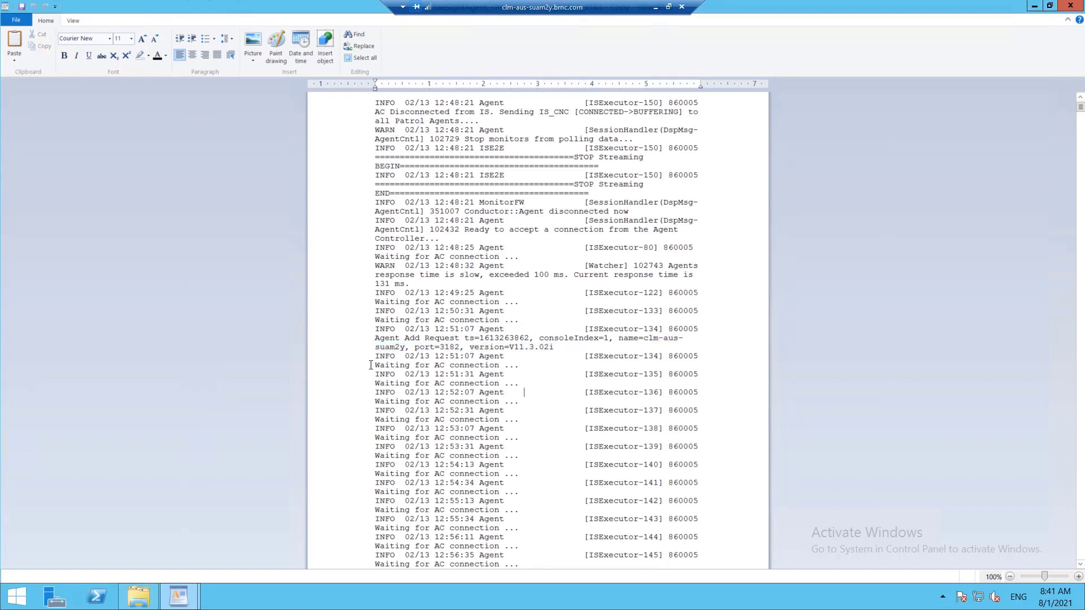
left_click_drag(376, 365, 501, 388)
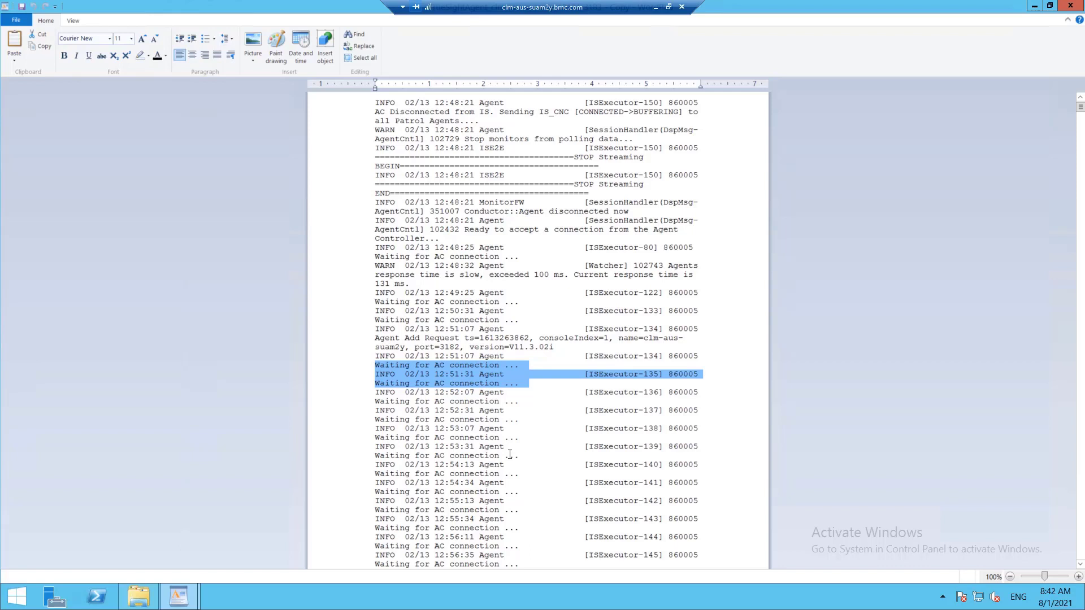
key("ctrl+End")
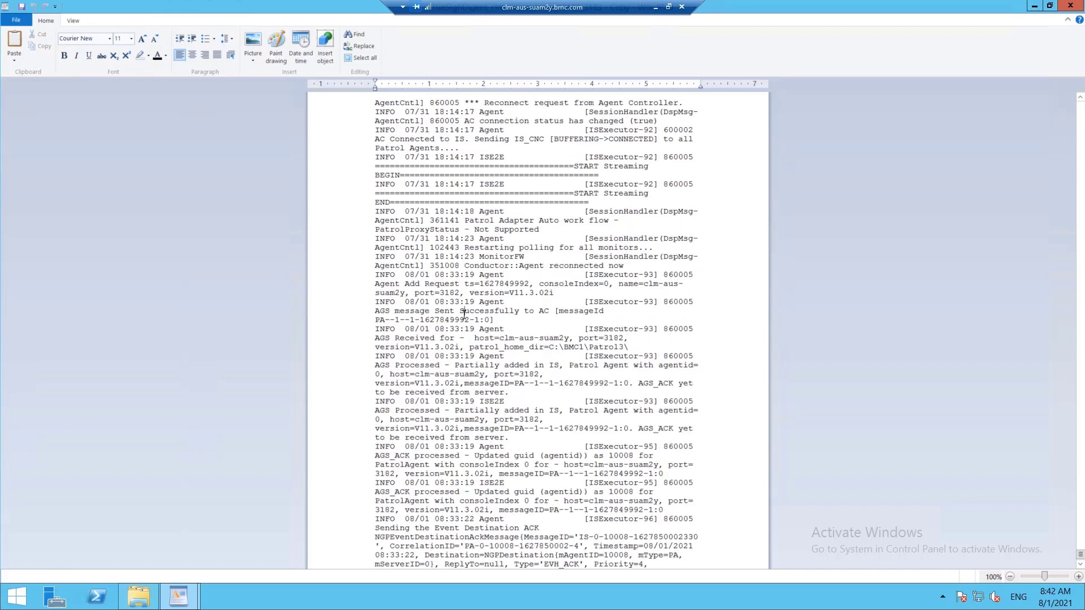
left_click_drag(455, 365, 560, 367)
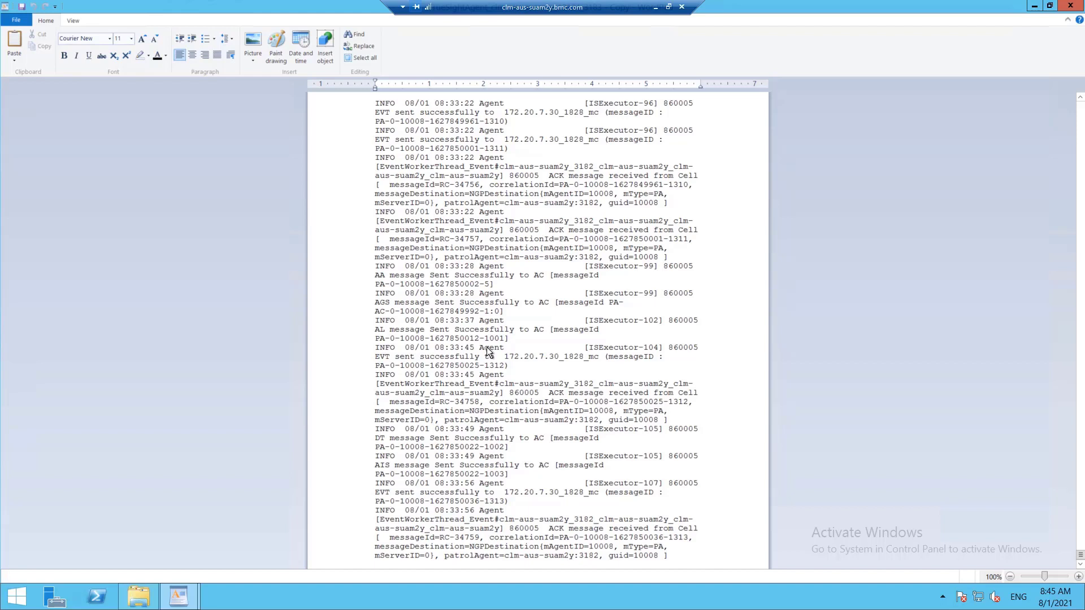
Step: Look at the configuration files in the Integration Service's Agent\custom\conf folder, and return to the Agent folder
key("alt+Tab")
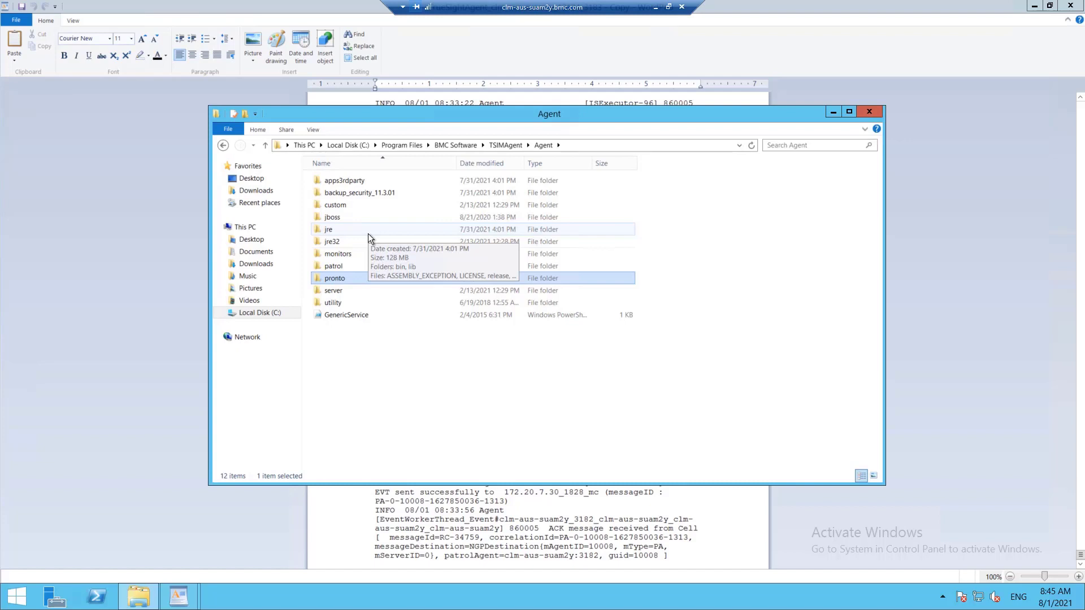
double_click(364, 204)
double_click(362, 192)
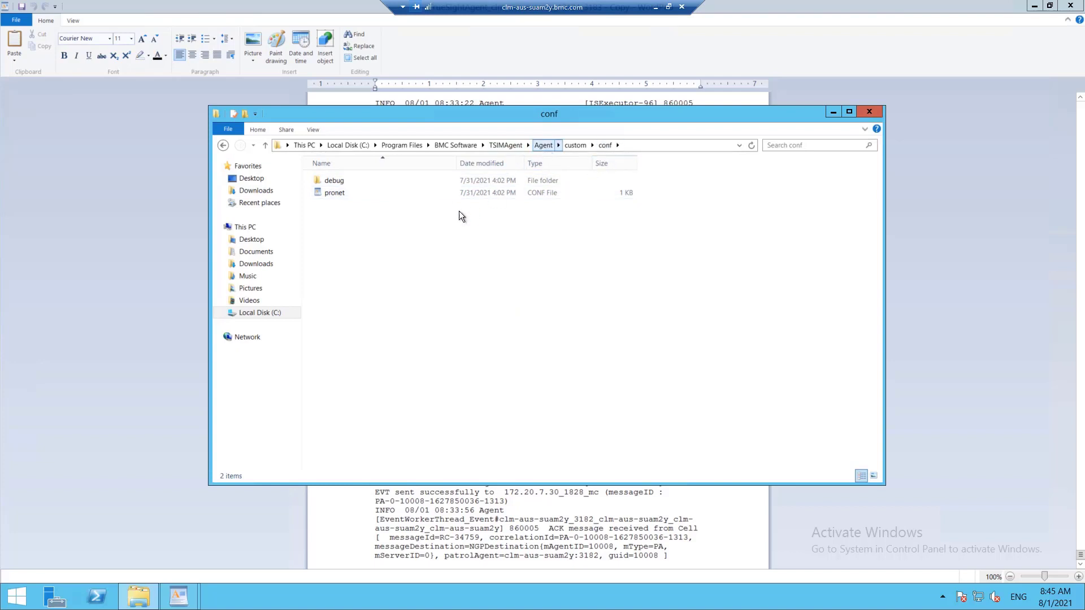
left_click(542, 145)
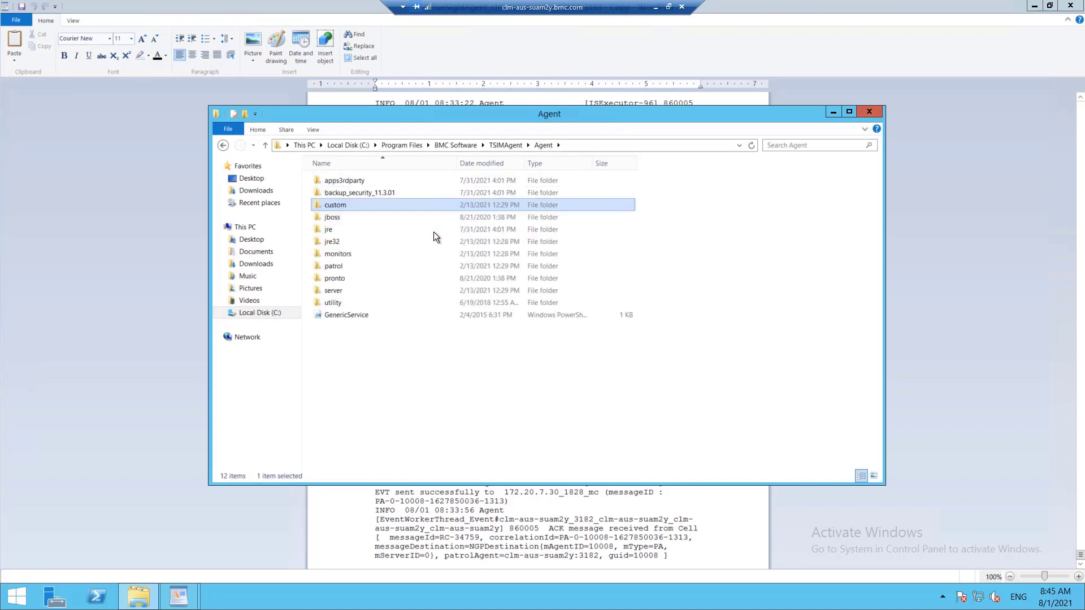
Step: Open the pnagent configuration file from the Integration Service's Agent\pronto\conf folder
double_click(340, 278)
double_click(340, 195)
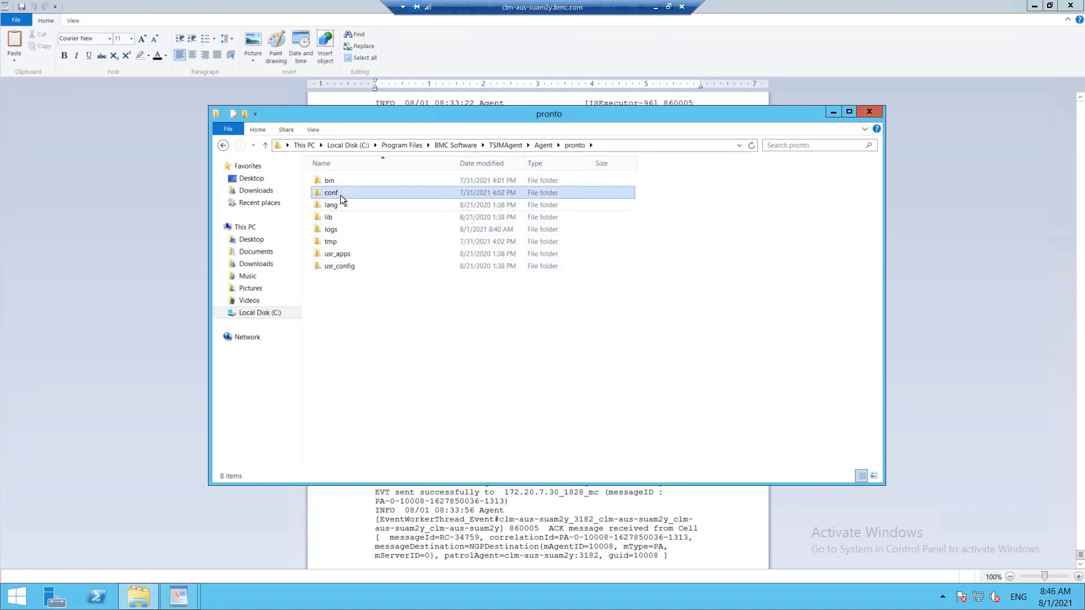
left_click(340, 195)
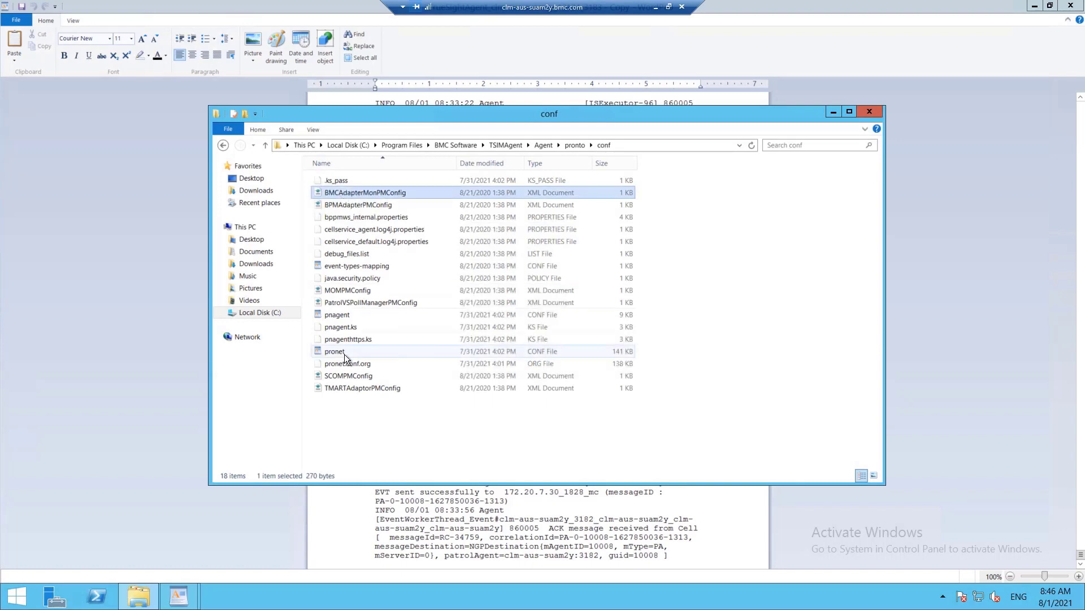
double_click(344, 315)
left_click_drag(452, 136, 376, 105)
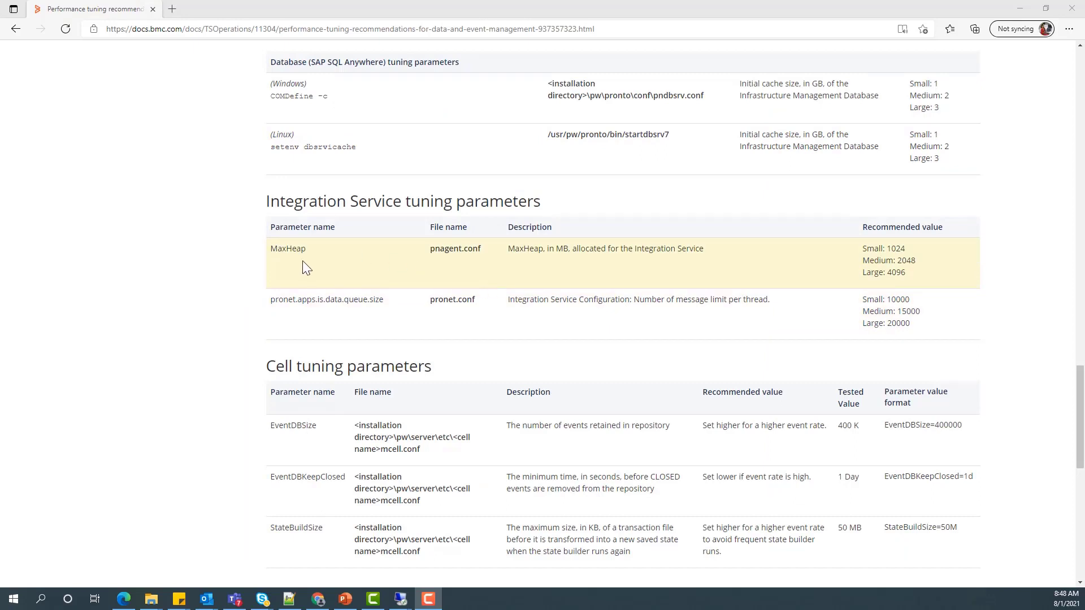
Step: Review the recommended MaxHeap values by deployment size under Integration Service tuning parameters in the BMC documentation
left_click_drag(271, 251, 305, 248)
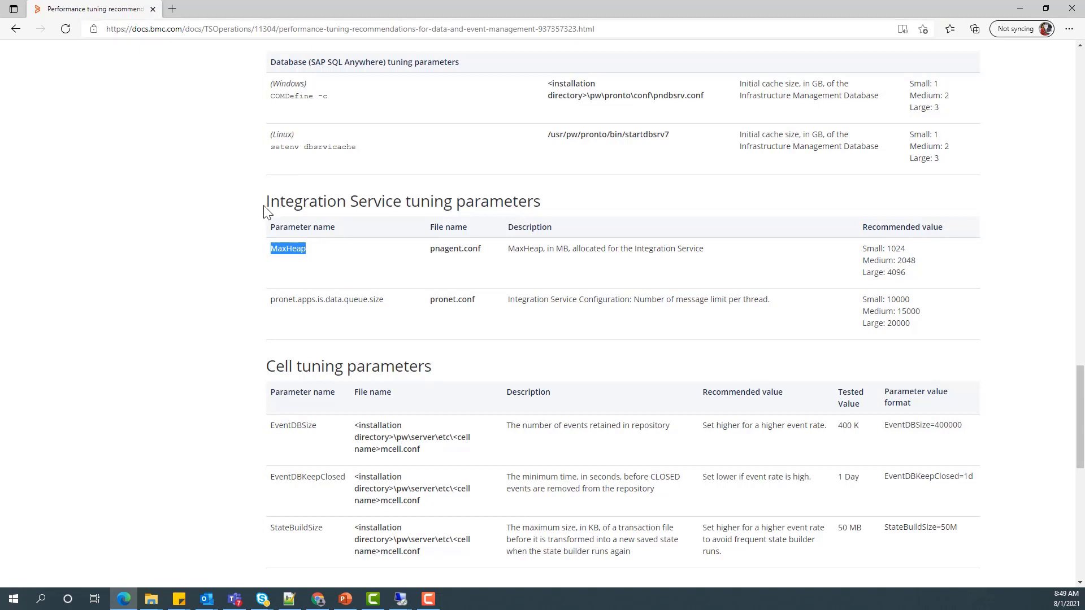
left_click_drag(266, 207, 538, 216)
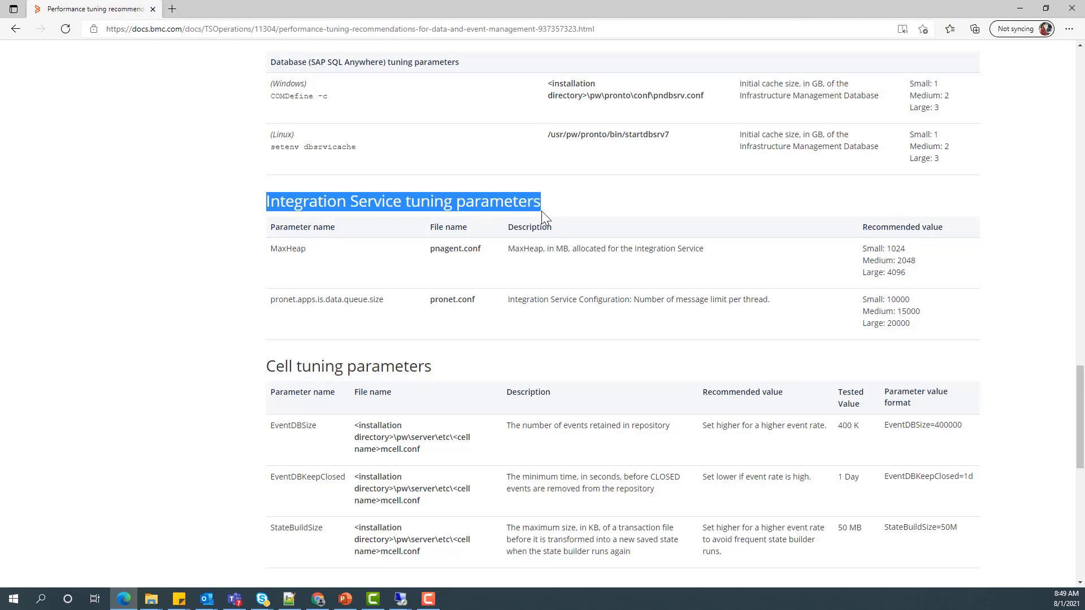
double_click(287, 250)
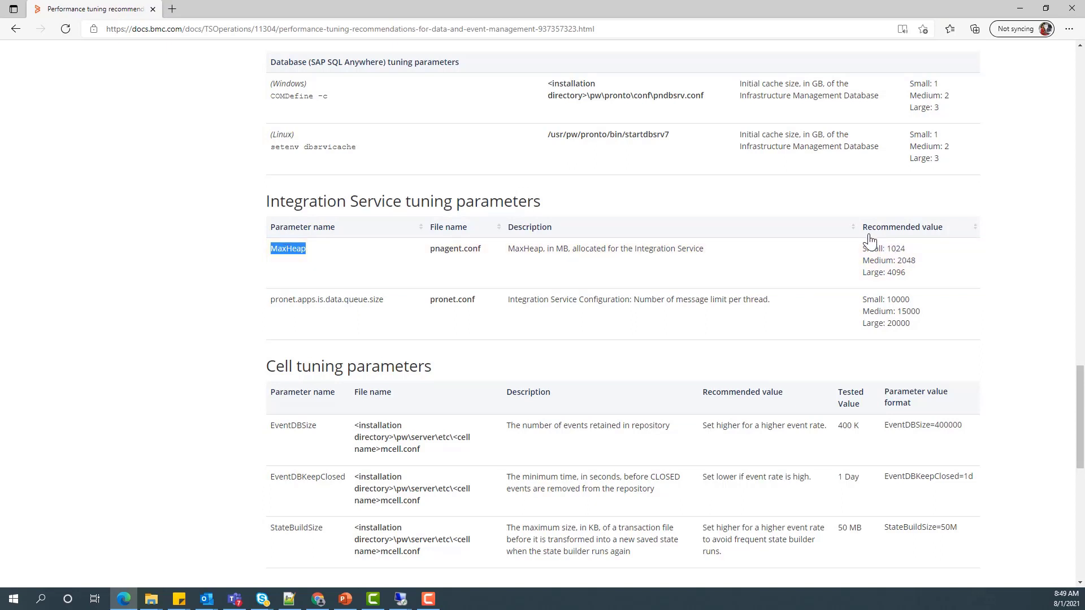
mouse_move(867, 249)
left_mouse_down()
mouse_move(897, 261)
mouse_move(881, 261)
left_mouse_up()
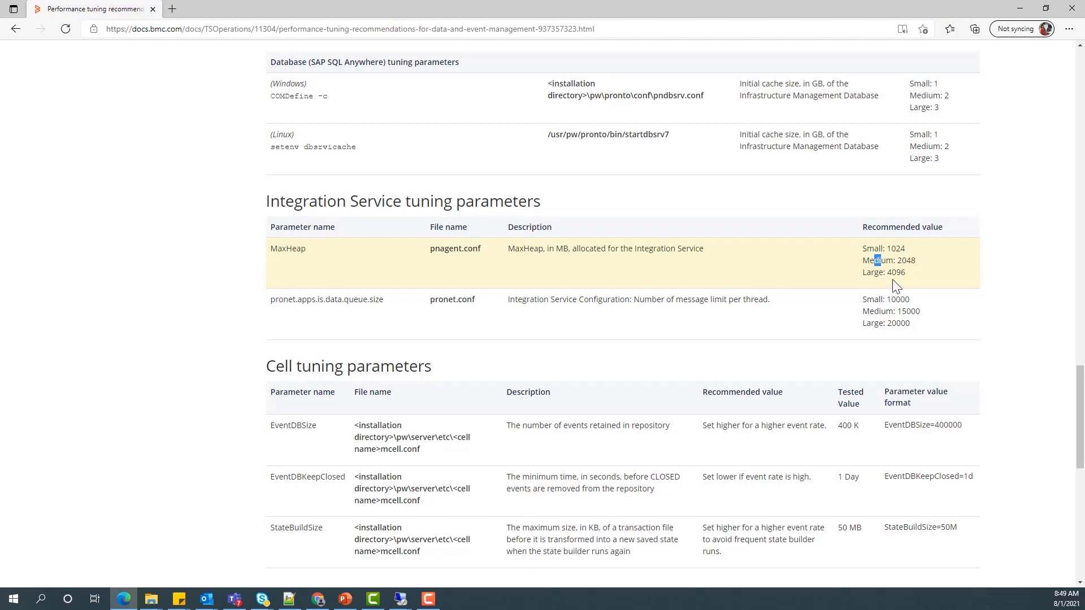
left_click_drag(906, 272, 890, 273)
left_click(879, 281)
left_click_drag(905, 271, 867, 272)
left_click(404, 249)
double_click(301, 250)
Step: Review the pronet.apps.is.data.queue.size parameter, its configuration file and its recommended value for large deployments
left_click(272, 305)
left_click_drag(272, 308, 476, 298)
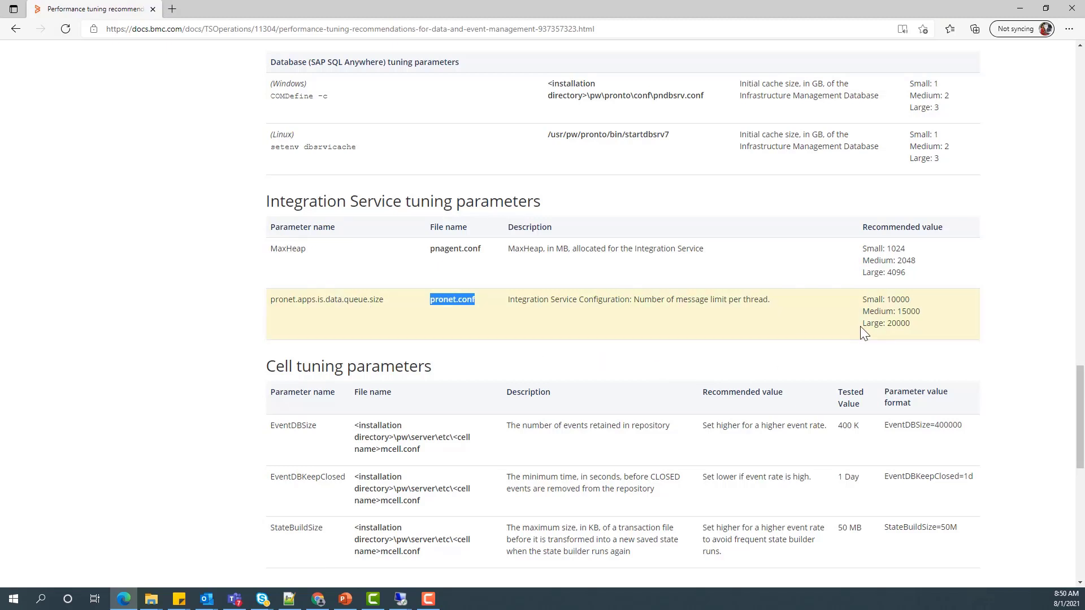
left_click_drag(861, 327, 911, 328)
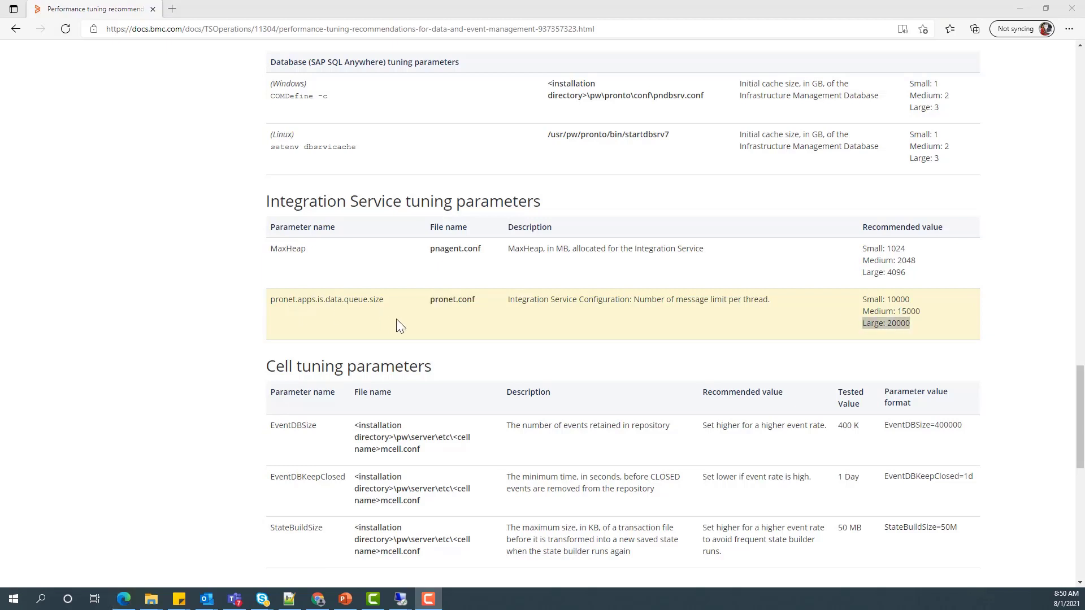
left_click_drag(429, 300, 468, 304)
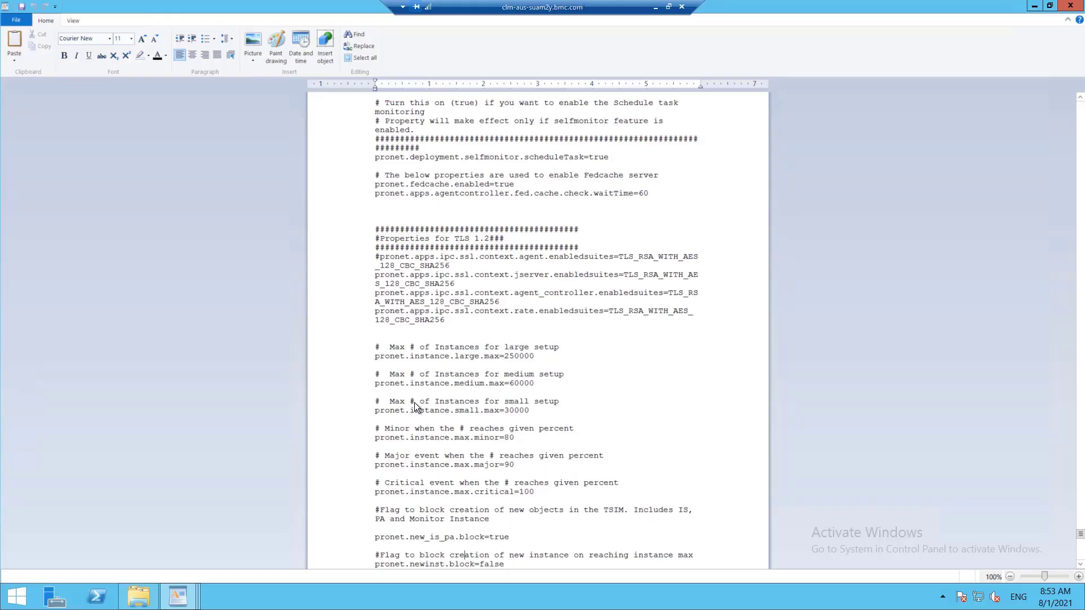
Step: Examine the pronet.new_is_pa.block property and the comment describing which new objects it blocks
left_click(373, 537)
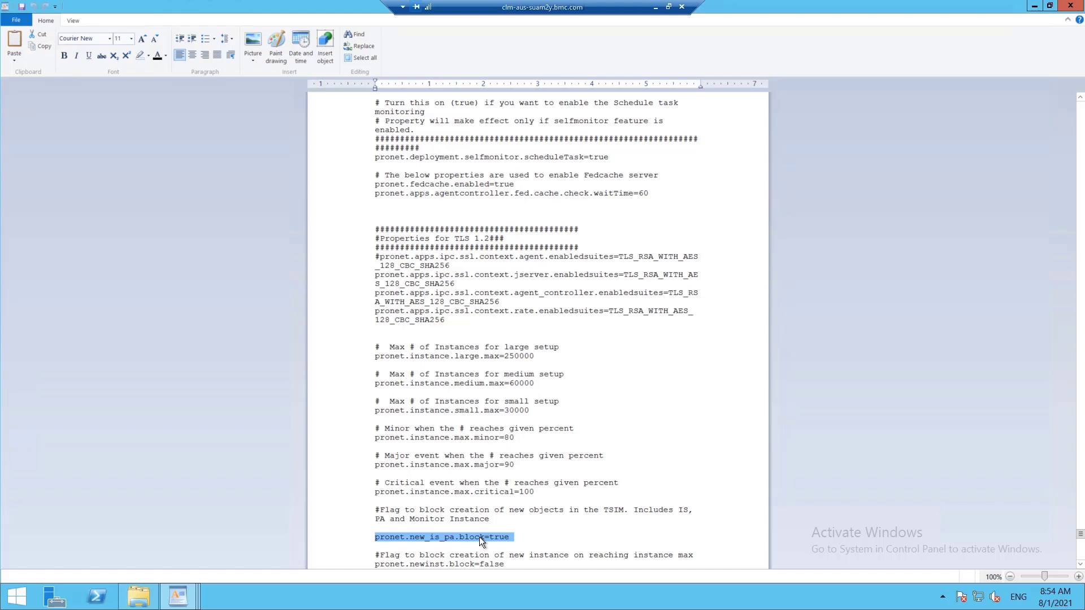
left_click(482, 543)
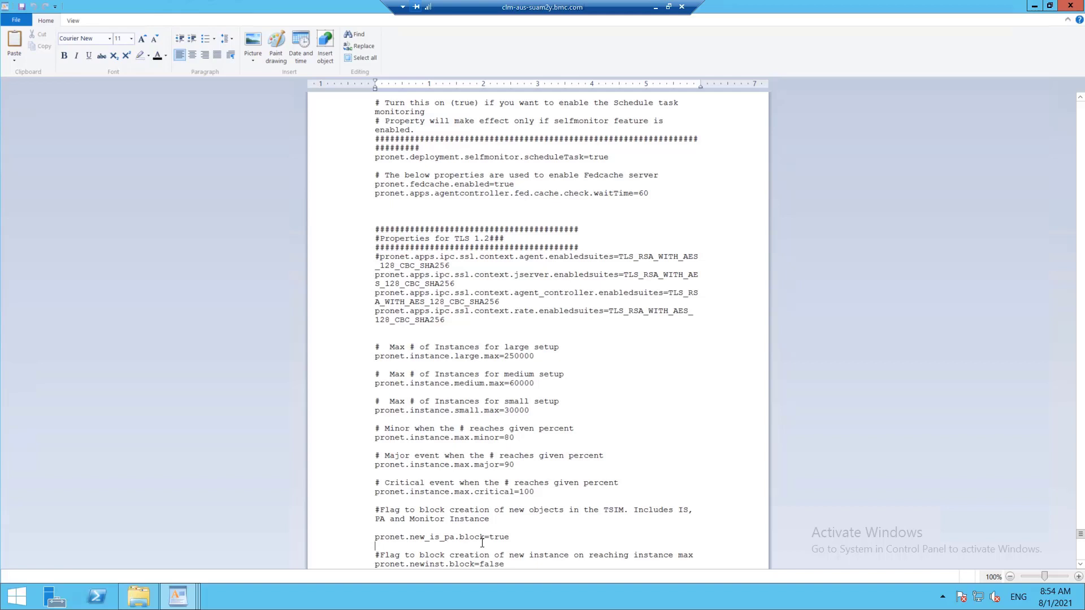
left_click(424, 517, "shift")
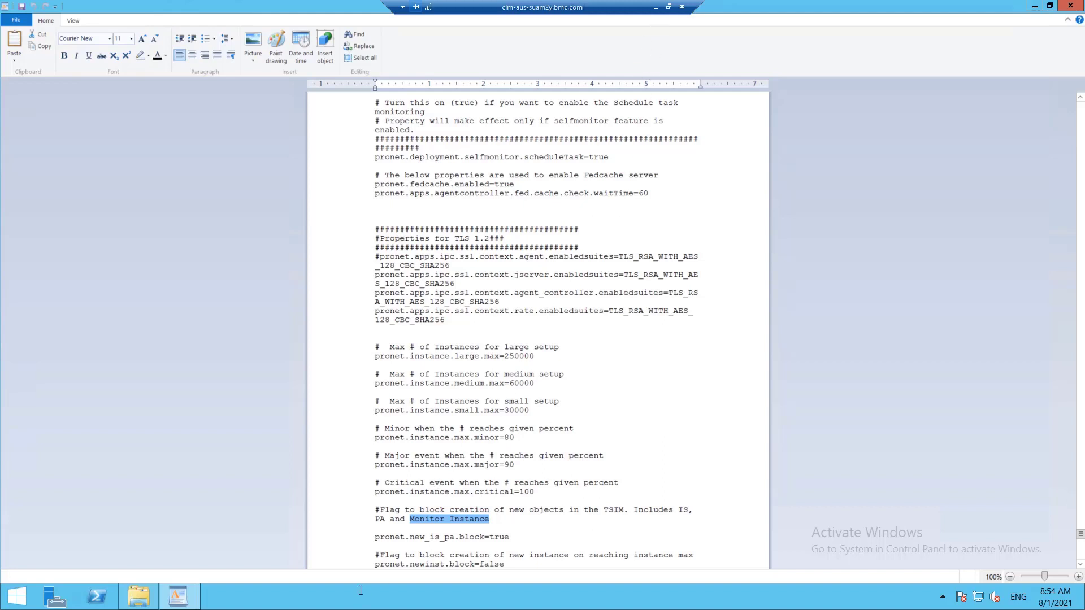
Step: Switch to the clm-pun-uev8hb server and open pronet.conf from the TrueSight\pw\custom\conf folder in Notepad++
left_click(656, 7)
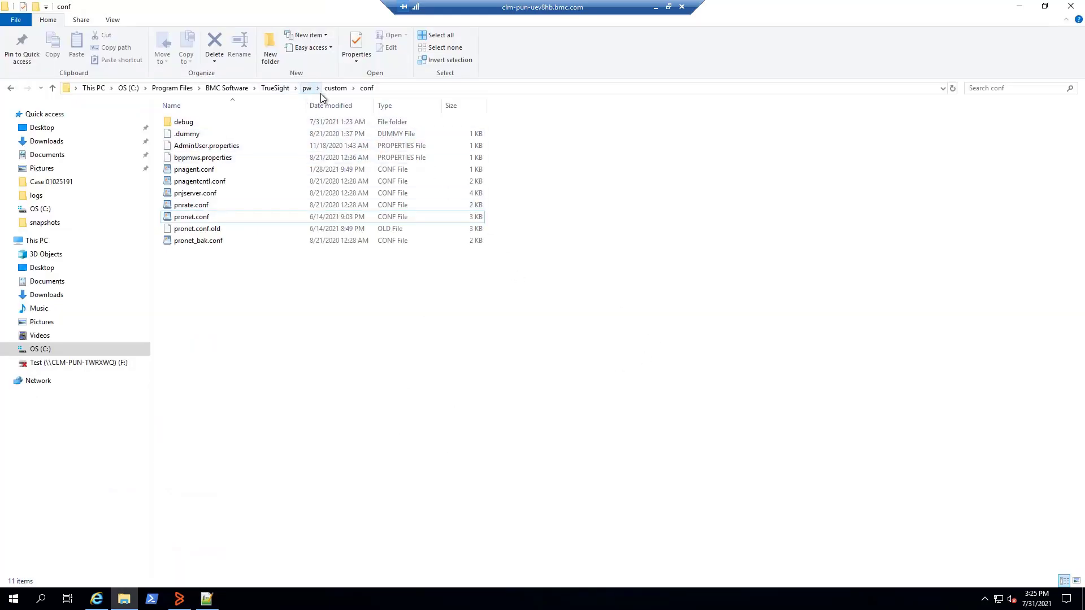
left_click(222, 219)
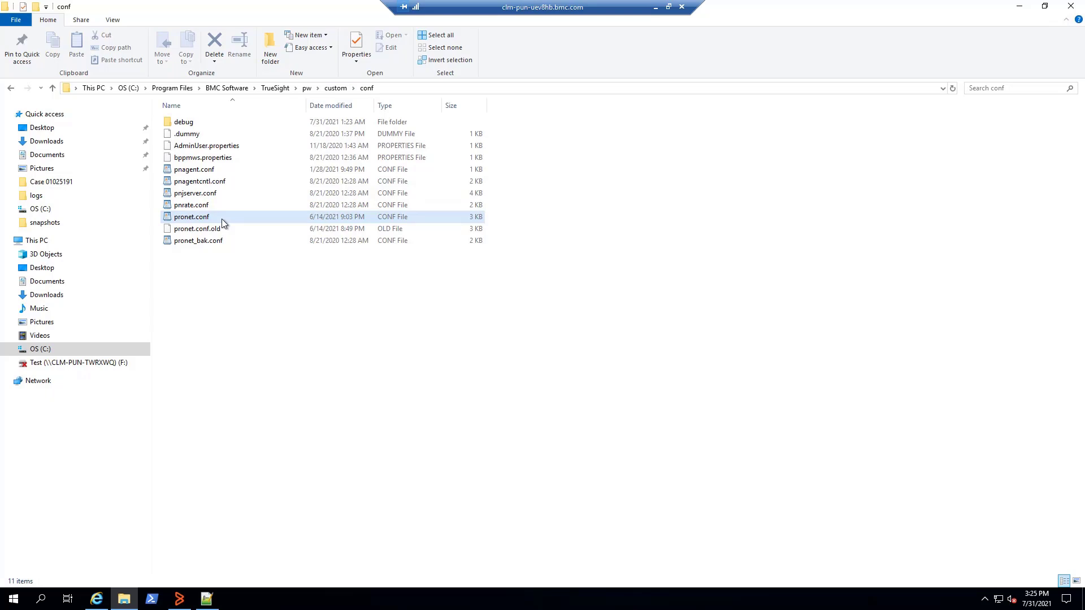
double_click(222, 218)
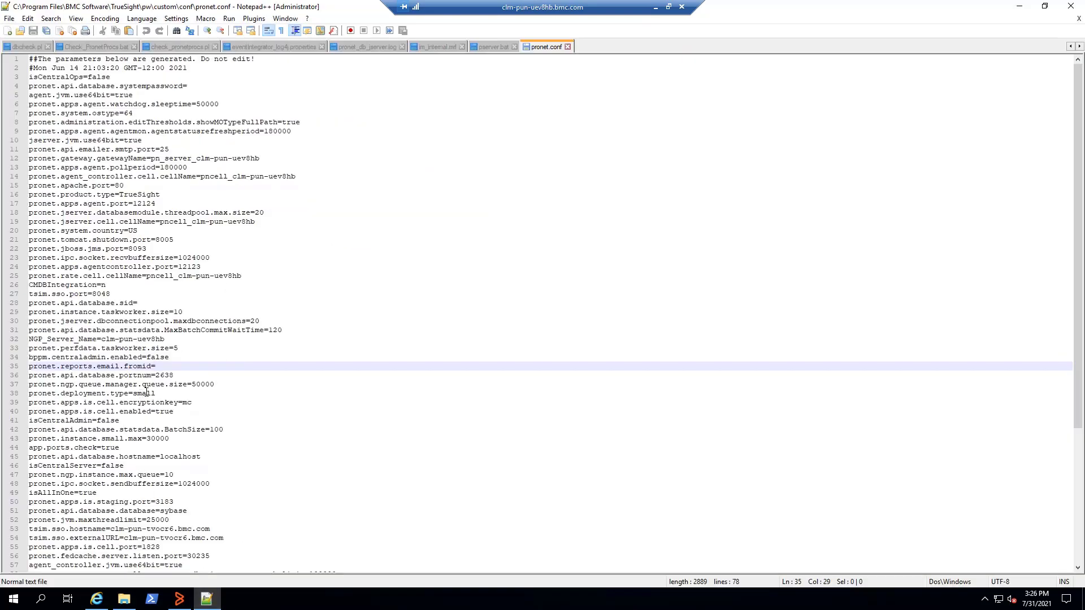
Step: Check the pronet.deployment.type property and its assigned deployment size in the server's custom pronet.conf
left_click_drag(129, 393, 17, 396)
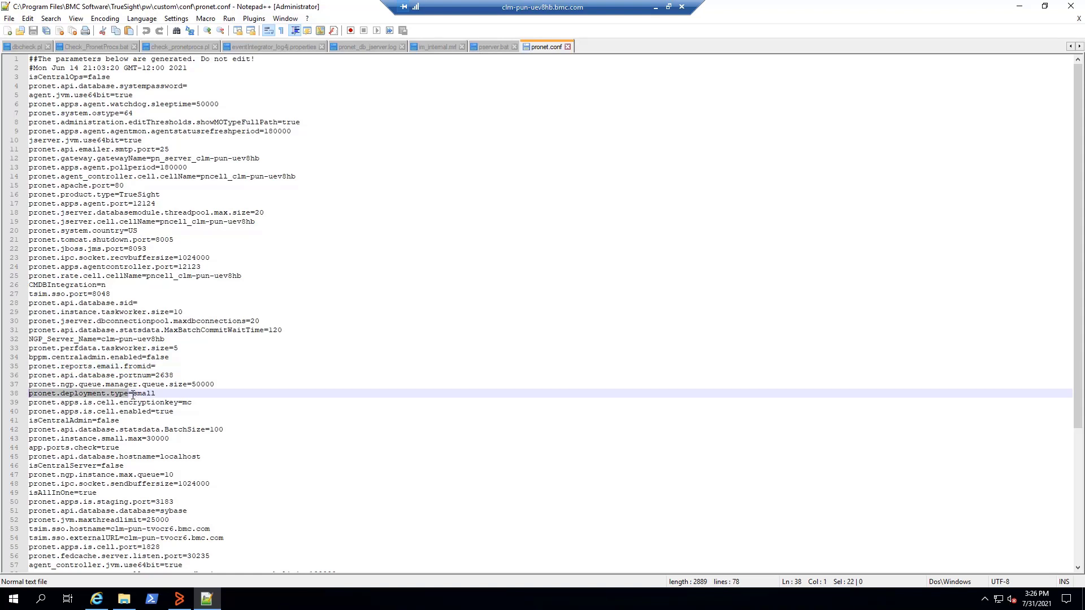
left_click(161, 395)
left_click_drag(162, 396, 22, 397)
double_click(147, 393)
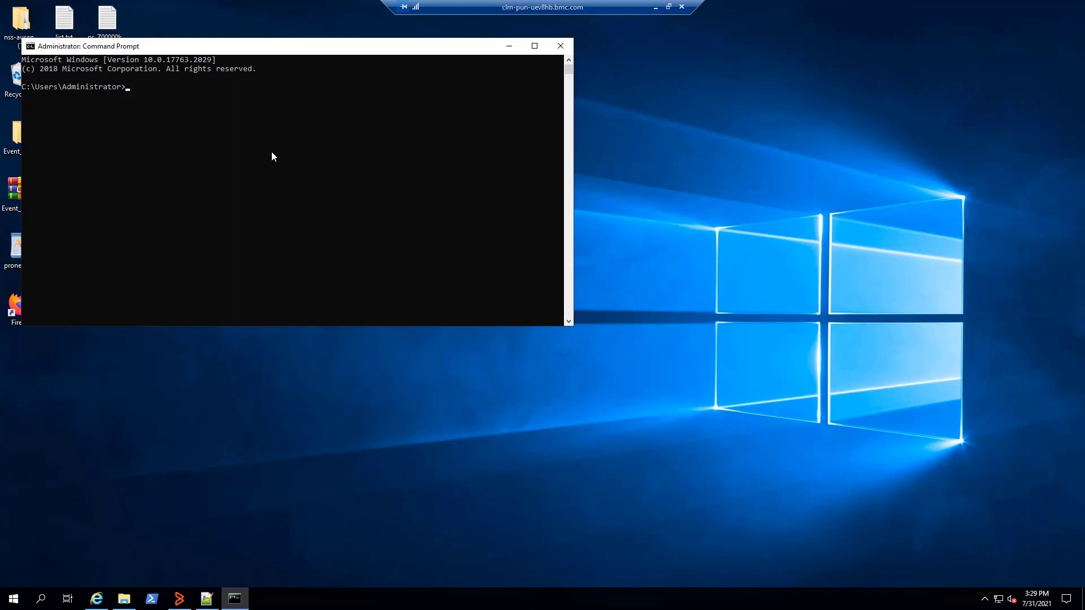
Step: List the remote Integration Services with pw remote list, and check the connection status of clm-aus-suam2y
type("pw remote list")
key("Return")
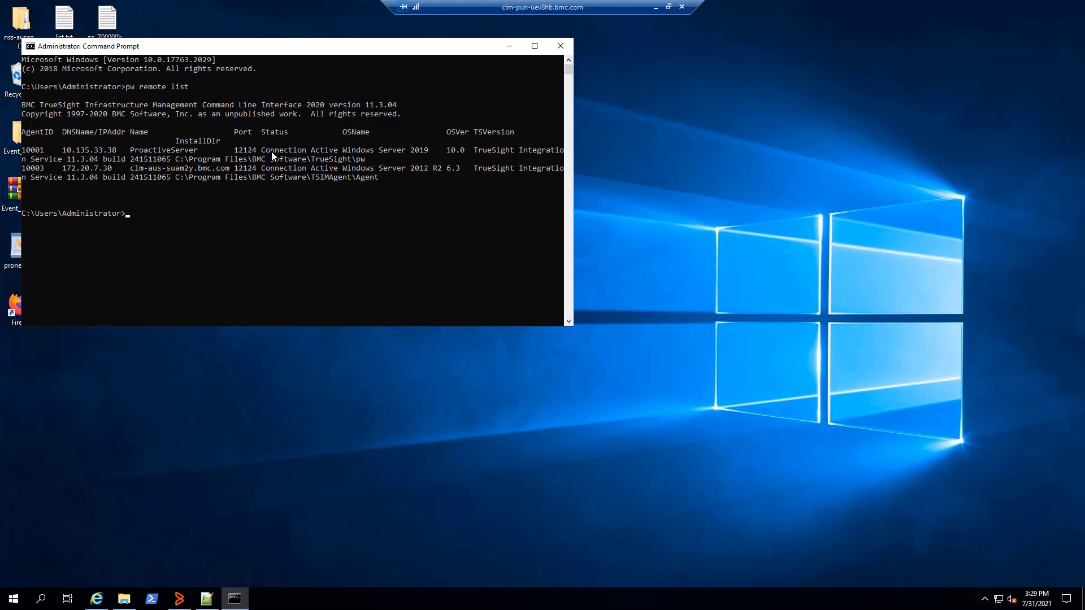
left_click_drag(262, 167, 337, 171)
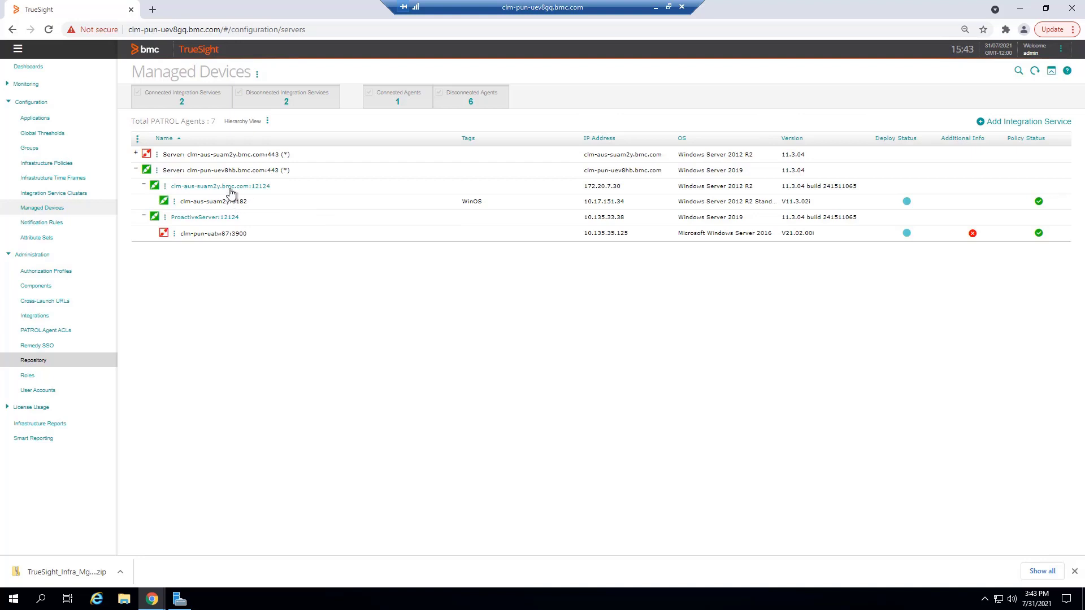
Step: Select the PATROL Agent clm-aus-suam2y:3182 under its Integration Service in Managed Devices and refresh the device list
left_click(175, 202)
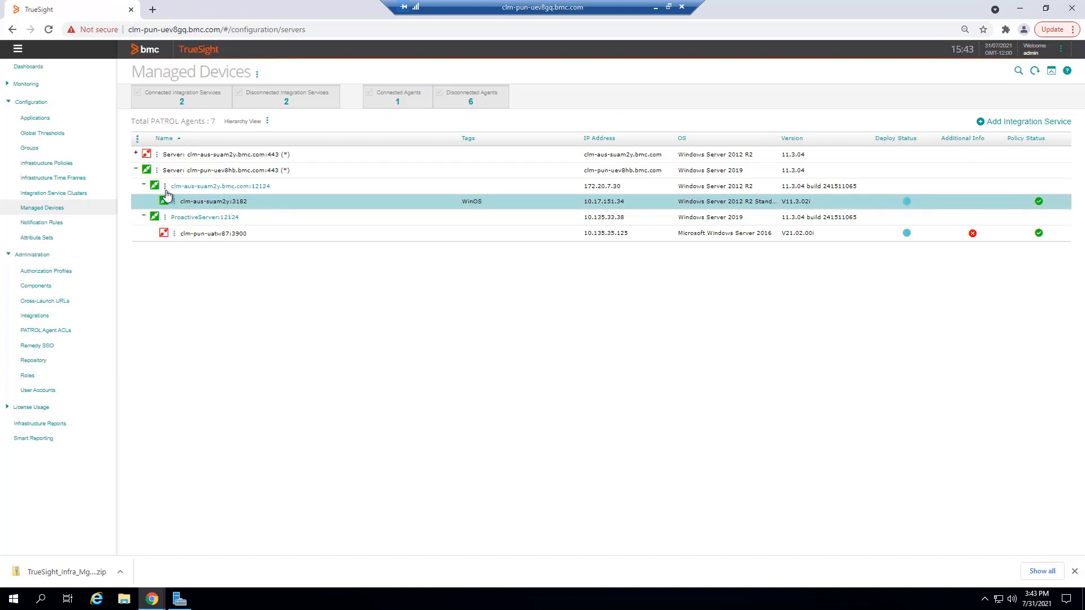
left_click(1035, 71)
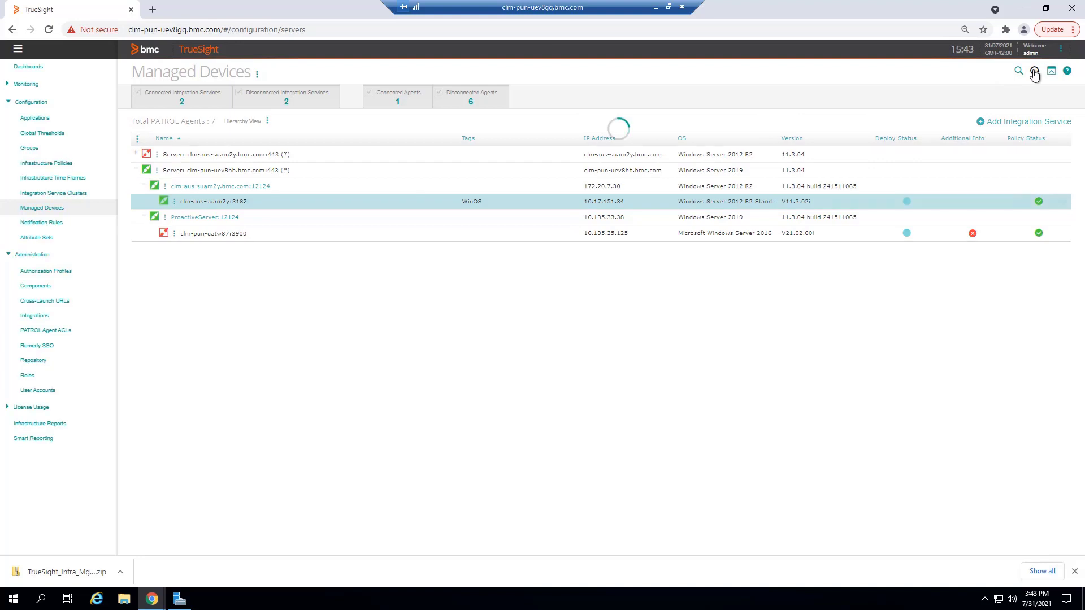
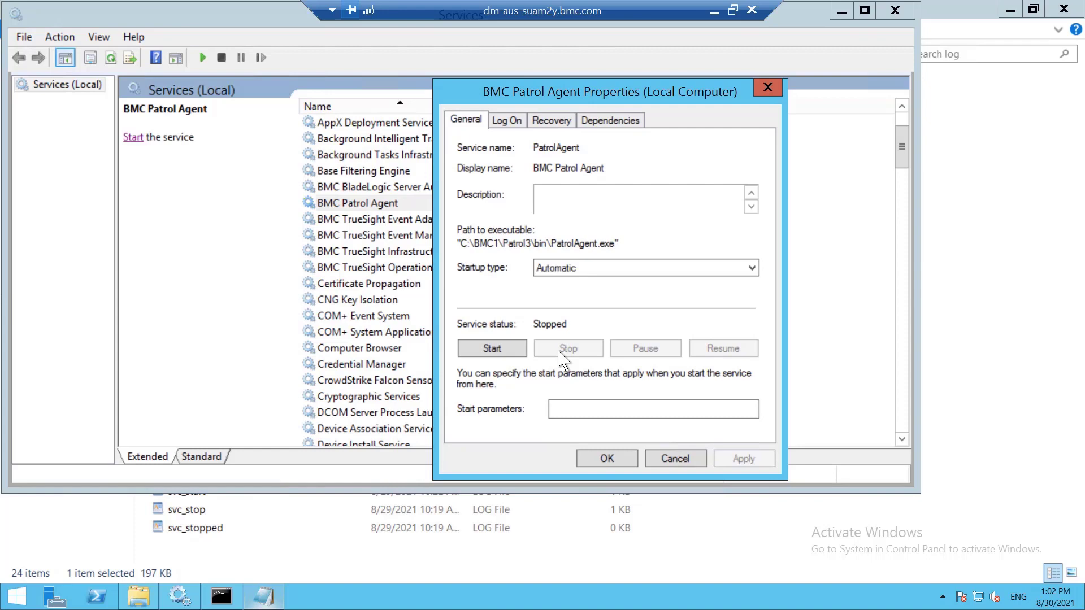
Step: Set the BMC Patrol Agent service's start parameters to -debug all,file=c:\temp\debug.txt
left_click(567, 407)
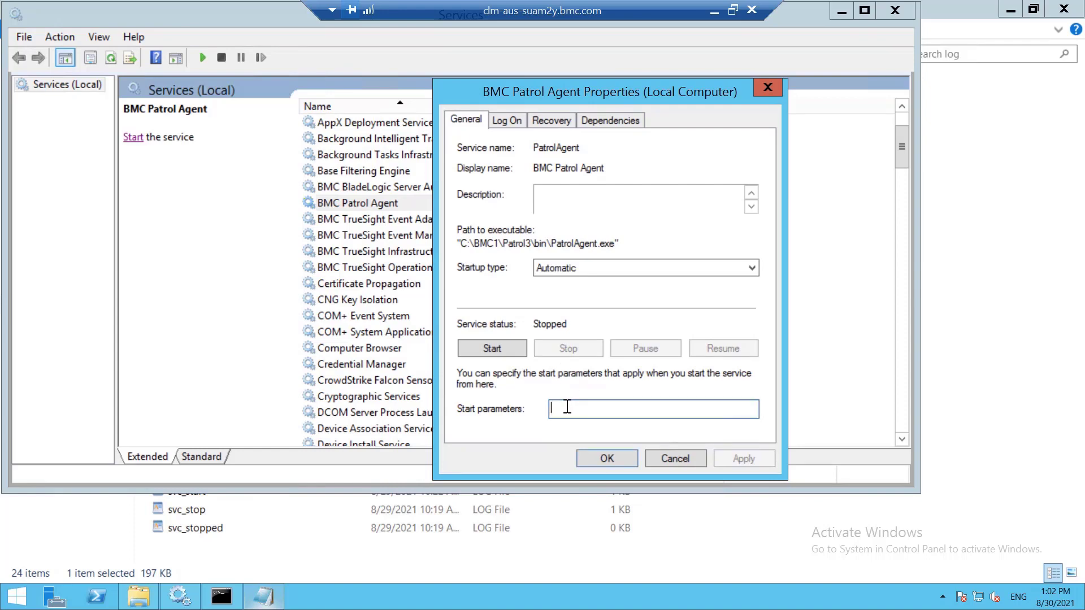
type("-debug all,file=c:\\temp\\debug.txt")
double_click(649, 408)
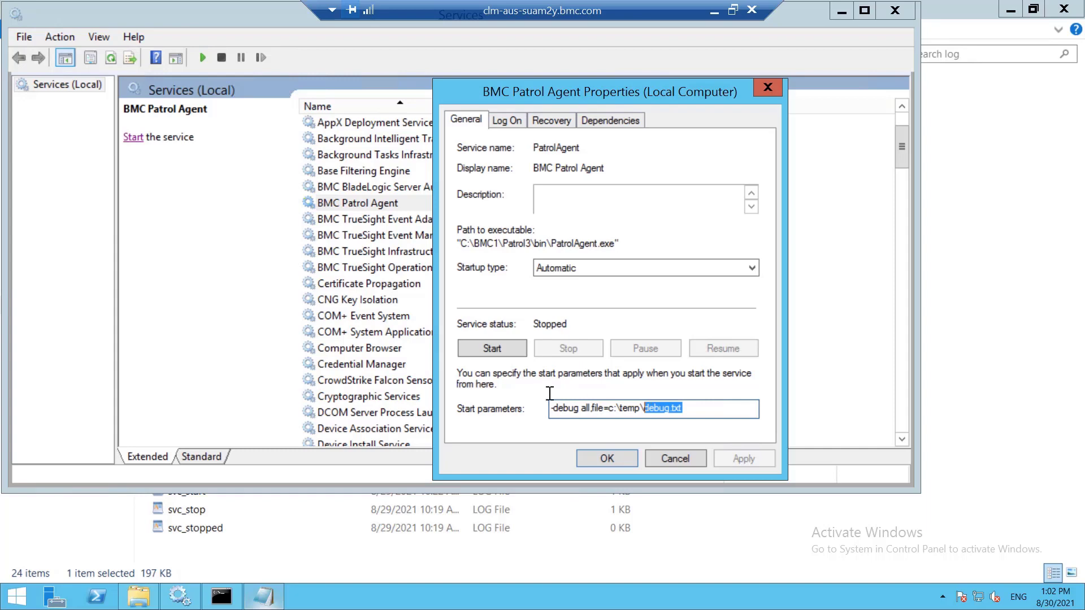
Step: Start the BMC Patrol Agent service with the entered debug parameters and close its properties
left_click(493, 348)
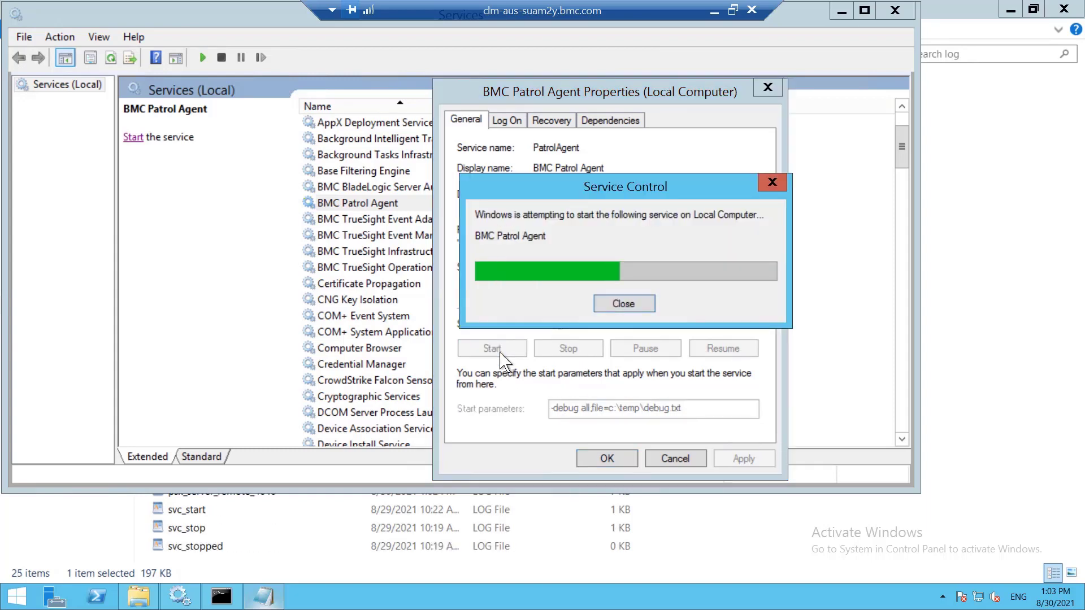
left_click(599, 459)
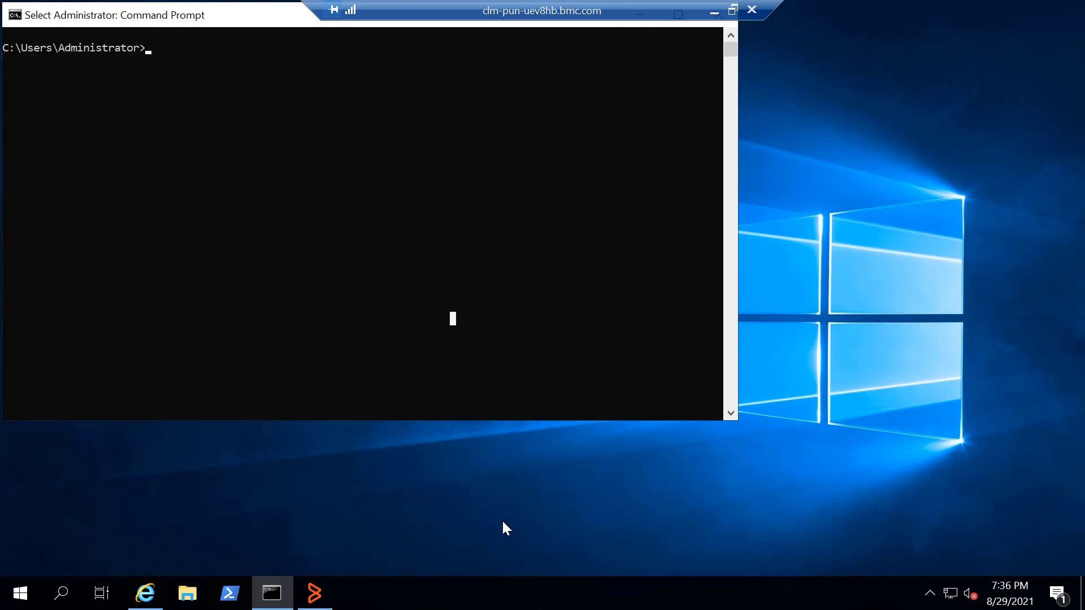
Step: In the Command Prompt on clm-pun-uev8hb, clear the screen and run pw debug on -a clm-aus-suam2y.bmc.com
type("cls")
key("Up")
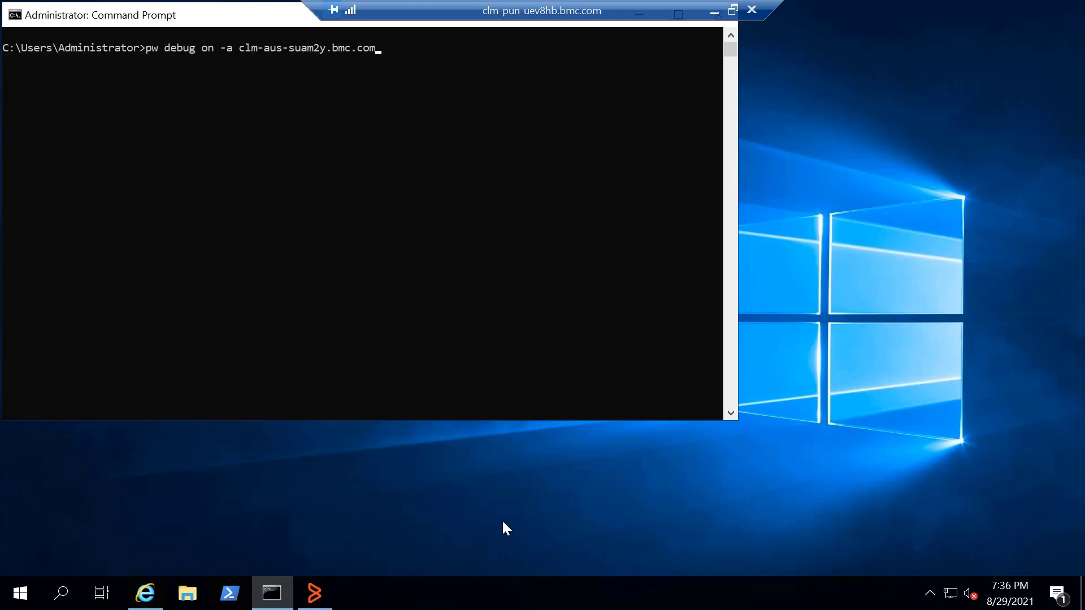
key("Return")
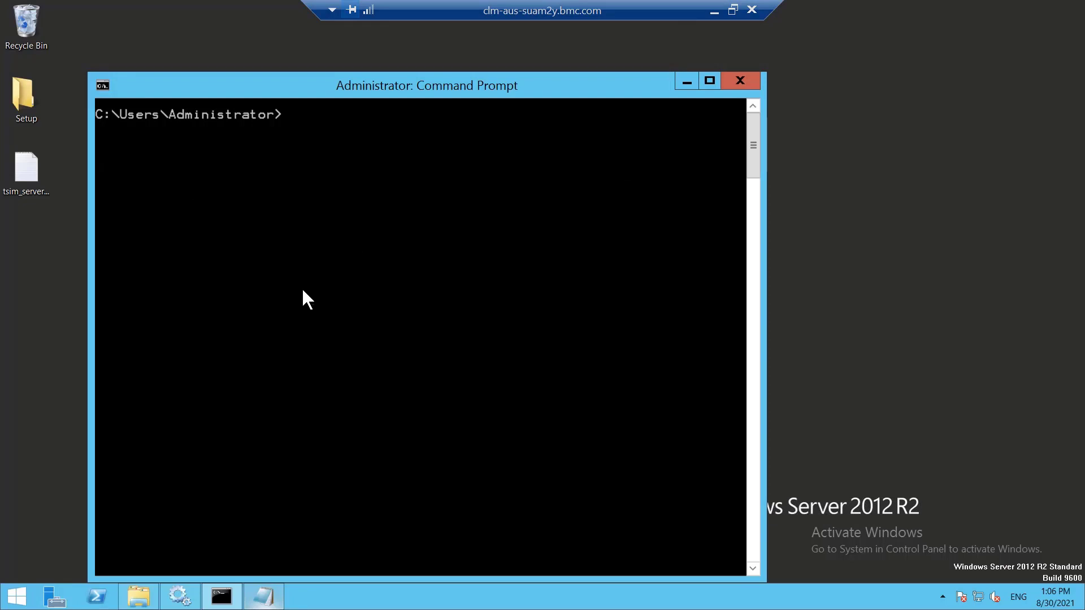
Step: In the Command Prompt on clm-aus-suam2y, export the agent's history with dump_hist -p 3182 >C:\dump_hist.txt
right_click(296, 279)
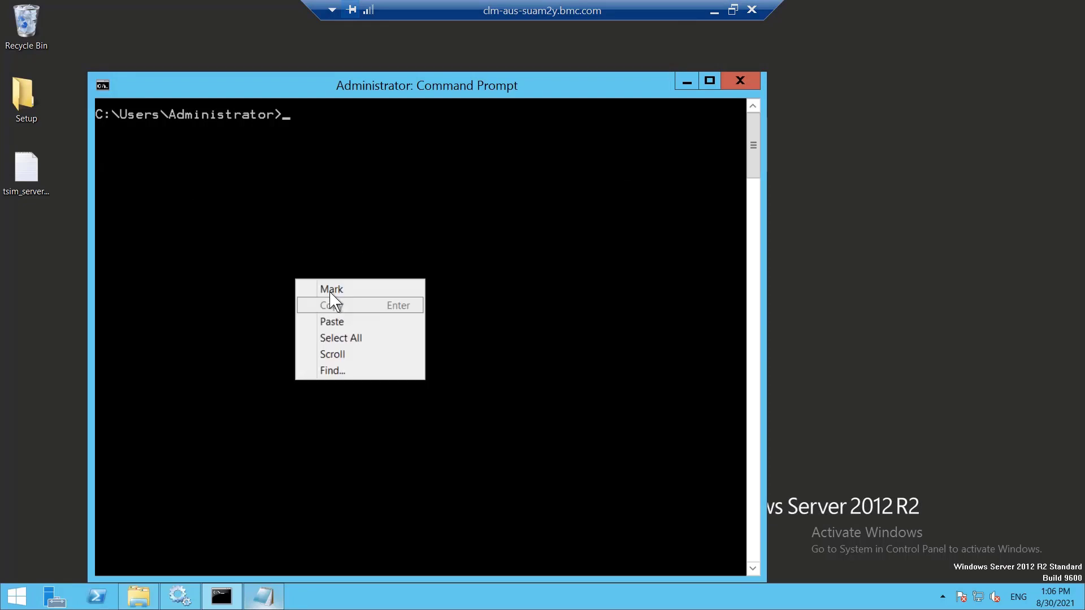
left_click(333, 322)
key("Return")
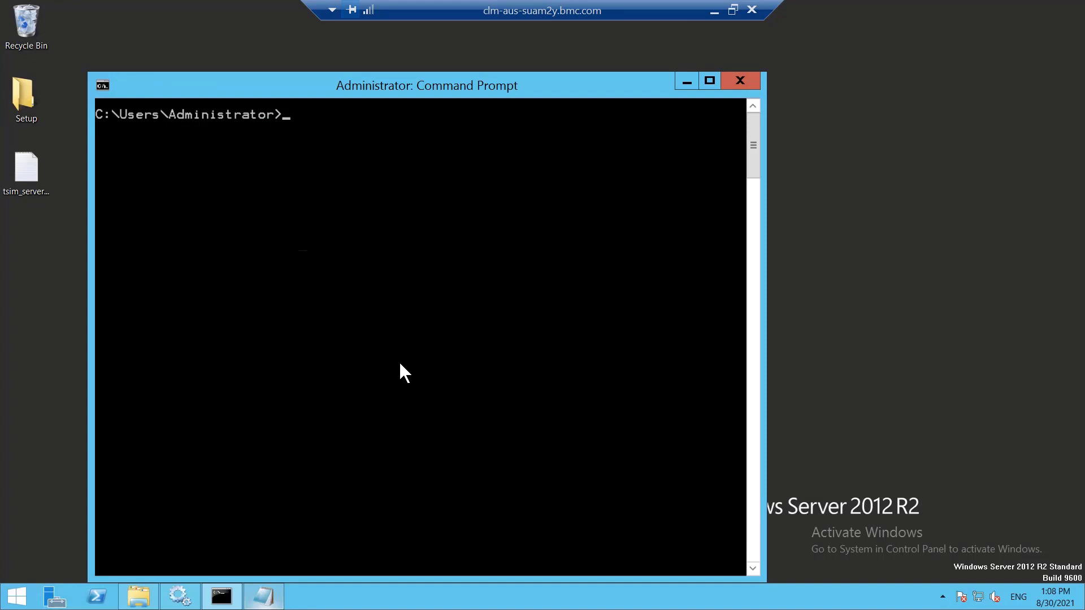
type("cls")
key("Up")
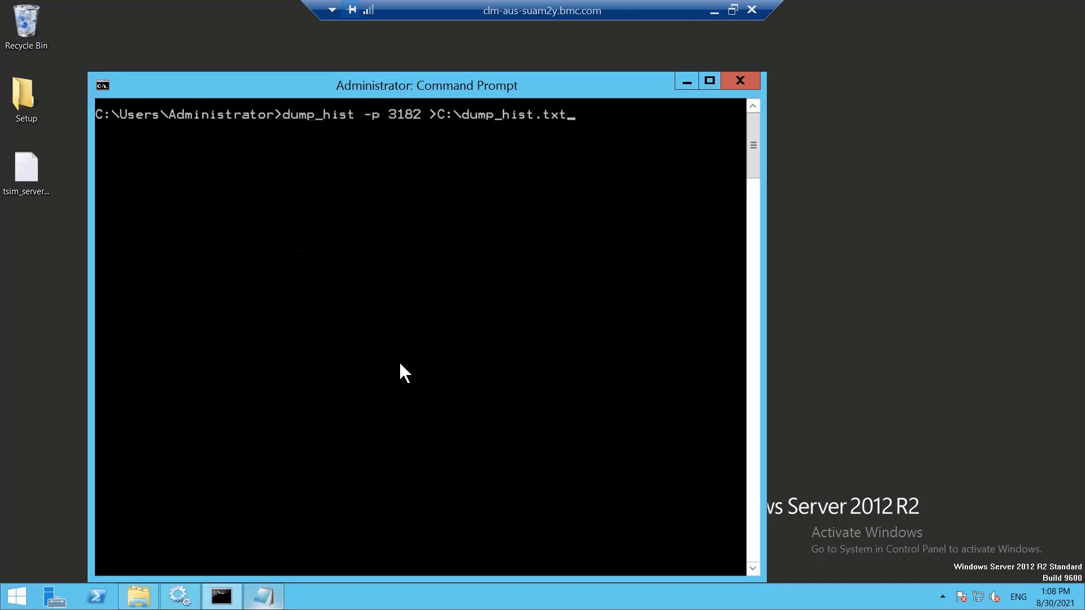
key("Return")
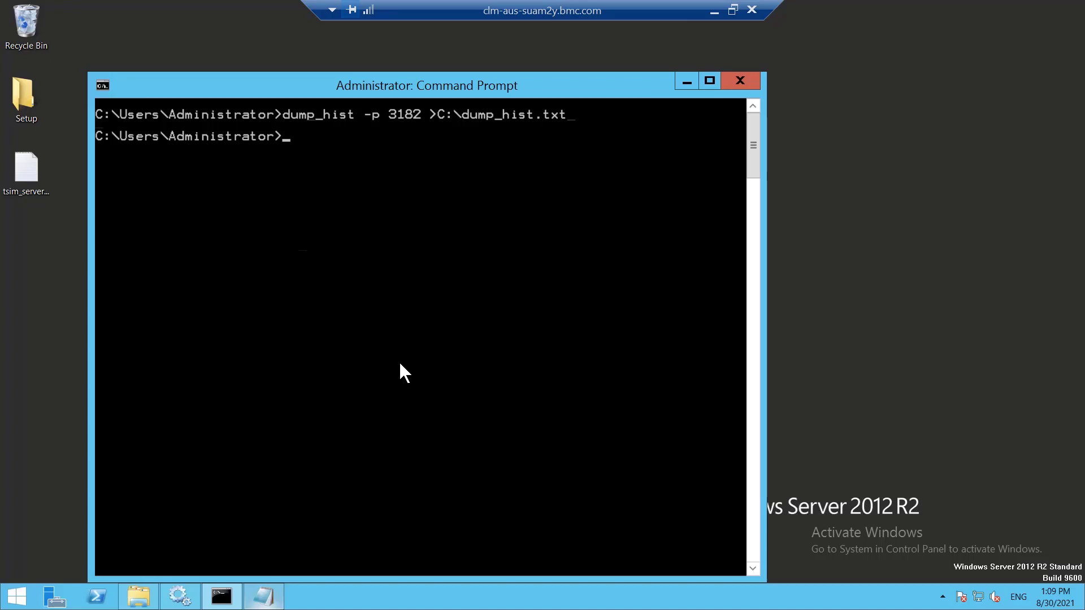
Step: Open the debug text file from the root of Local Disk (C:) in Notepad++
left_click(141, 601)
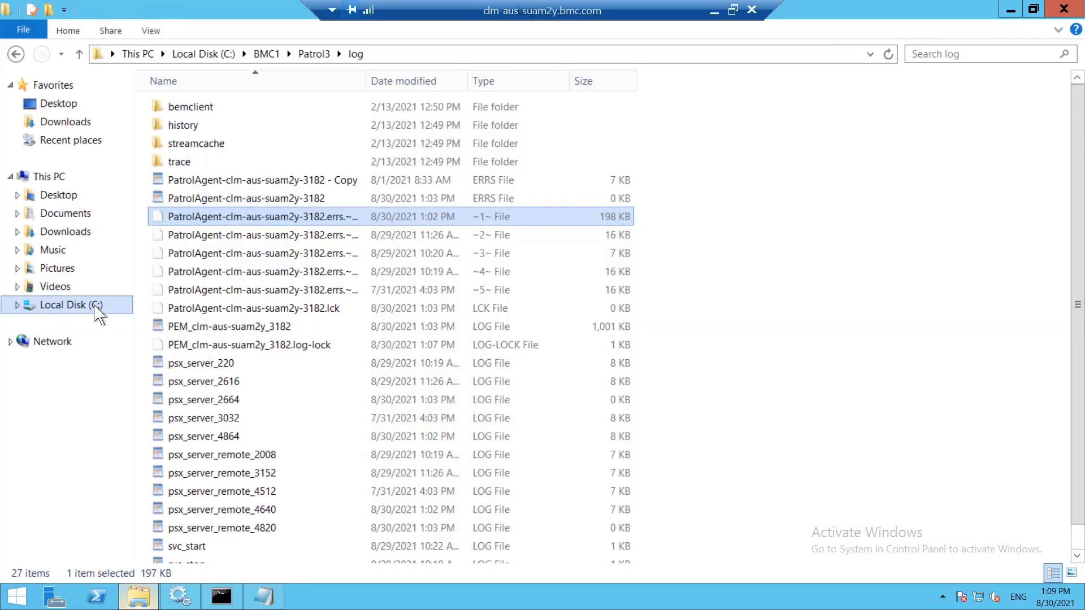
left_click(96, 308)
right_click(195, 311)
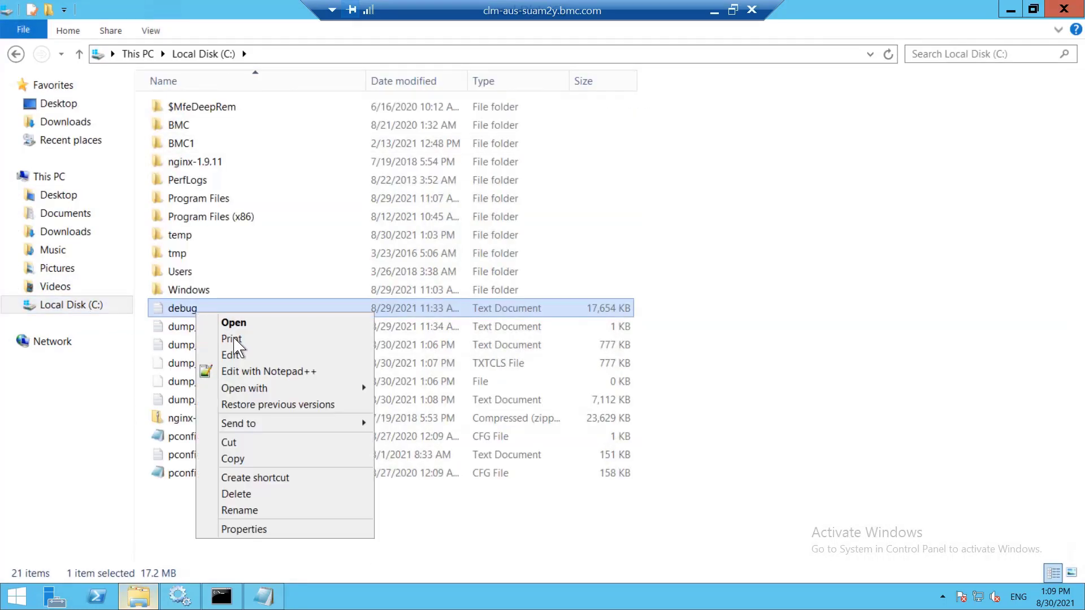
left_click(243, 372)
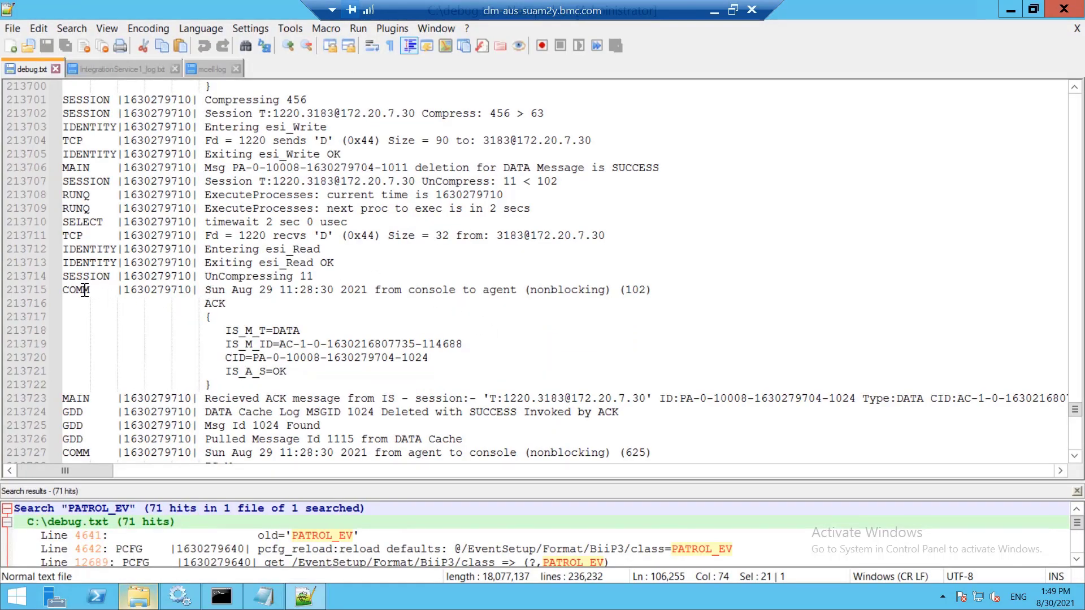
Step: Examine the Integration Service's ACK message in debug.txt, the related cache deletion lines and the following DATA message's CPU parameters
left_click_drag(64, 276, 242, 389)
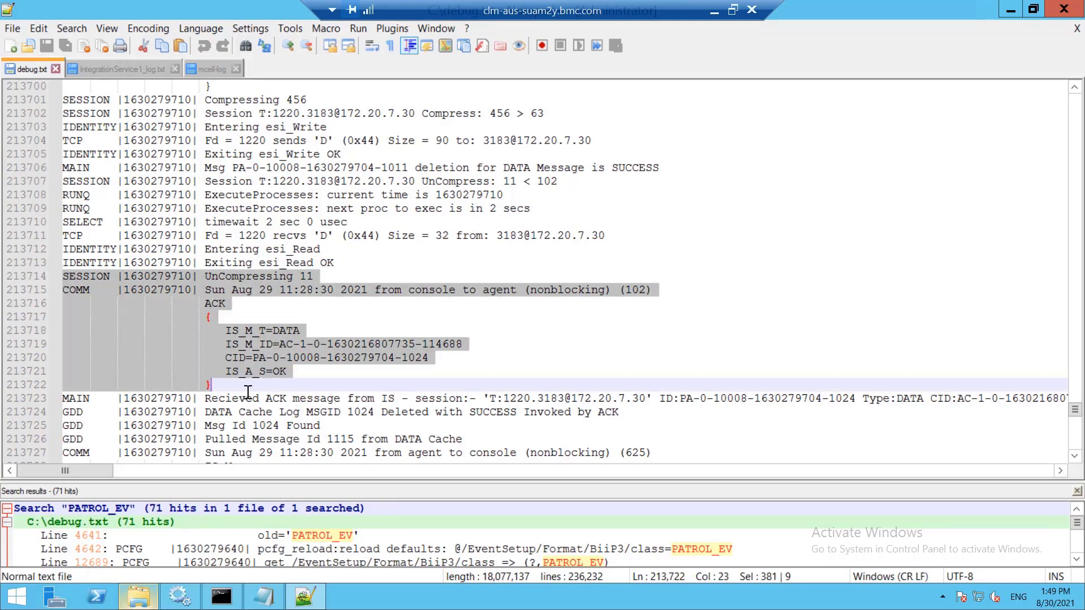
left_click_drag(205, 398, 214, 387)
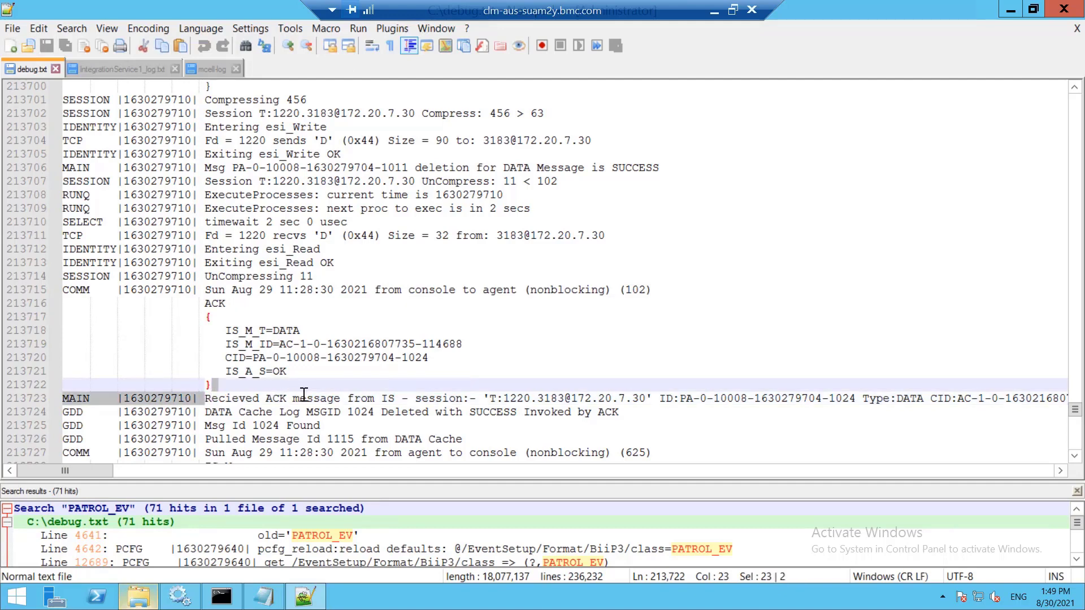
left_click_drag(304, 395, 398, 398)
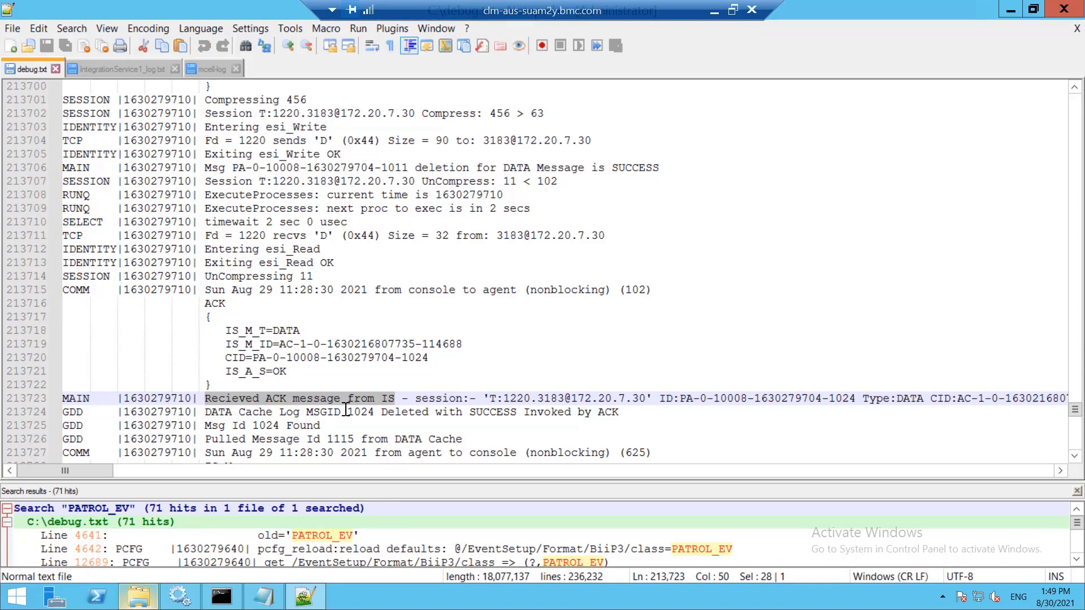
left_click(972, 398)
scroll(621, 367, "down", 9)
left_click(306, 412)
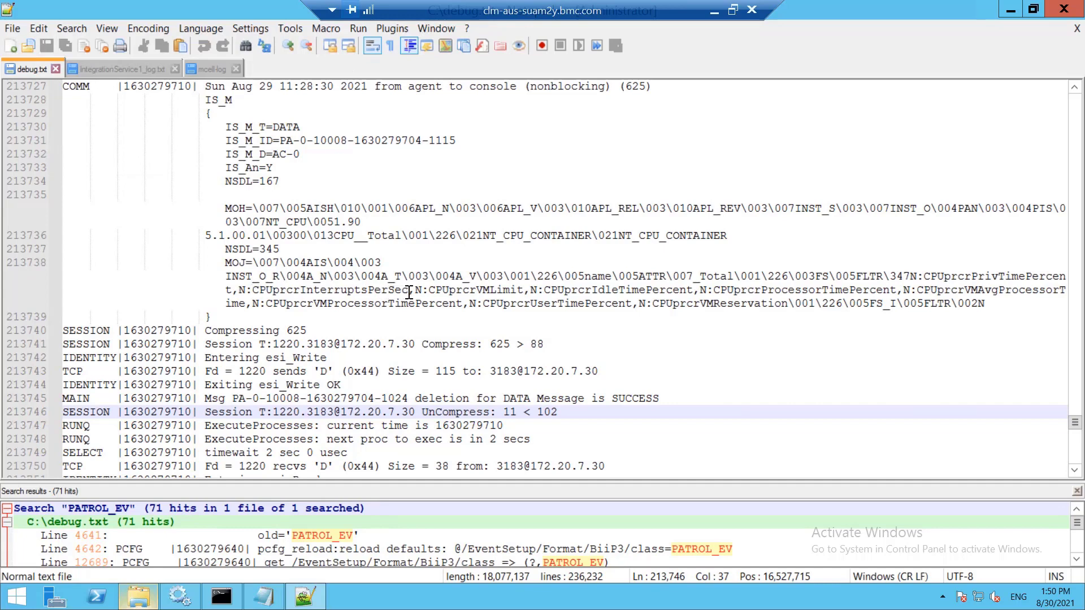
double_click(493, 303)
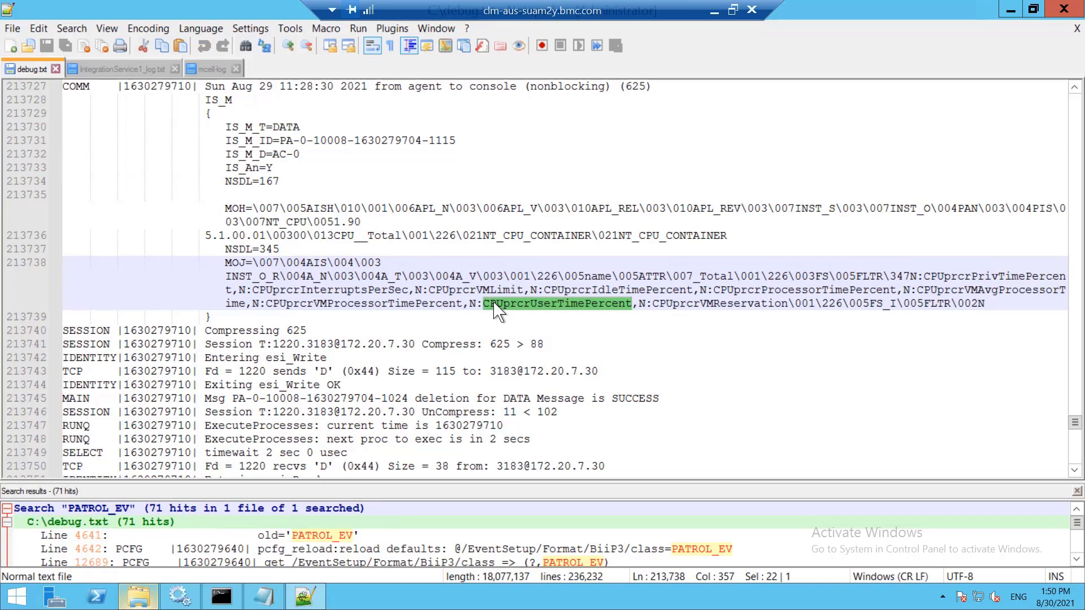
scroll(497, 310, "down", 16)
left_click(421, 370)
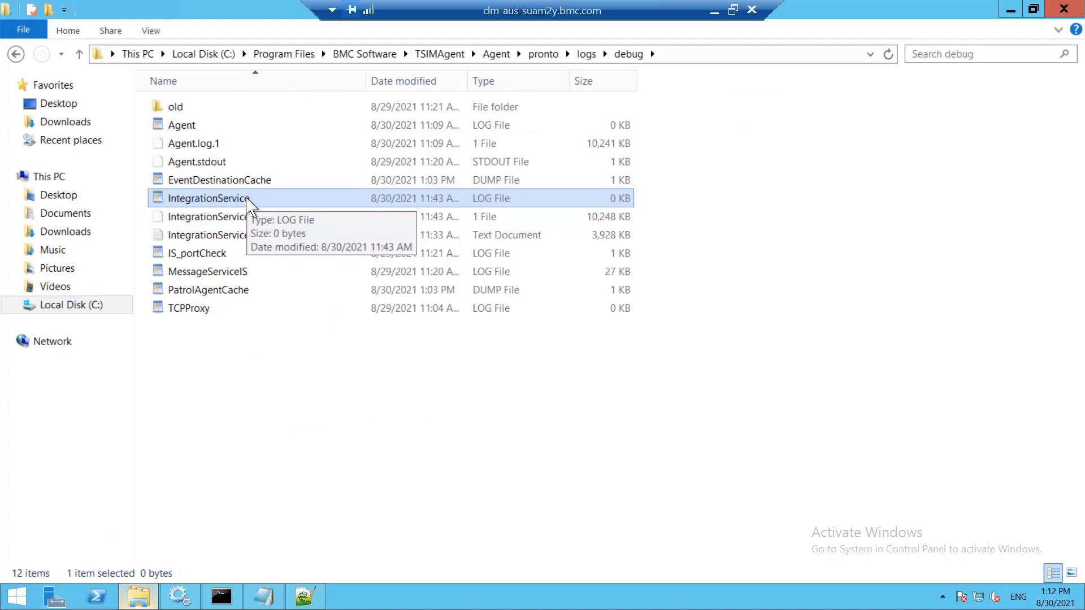
Step: Open the IntegrationService1_log text file and examine the unmarshalled DATA message's type, message ID, instance and application release
double_click(229, 238)
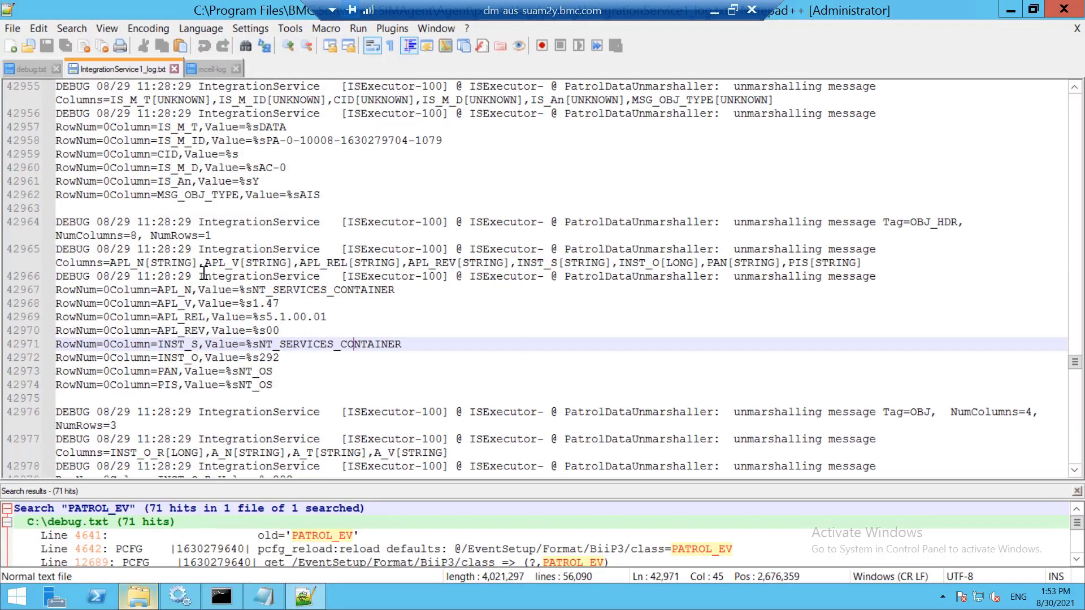
double_click(271, 344)
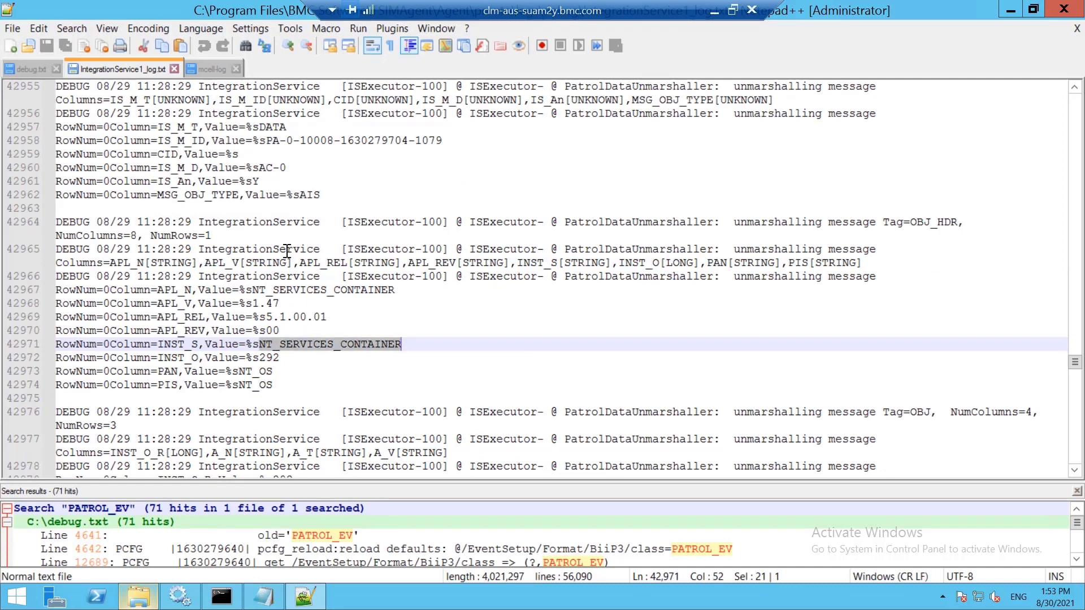
left_click(278, 128)
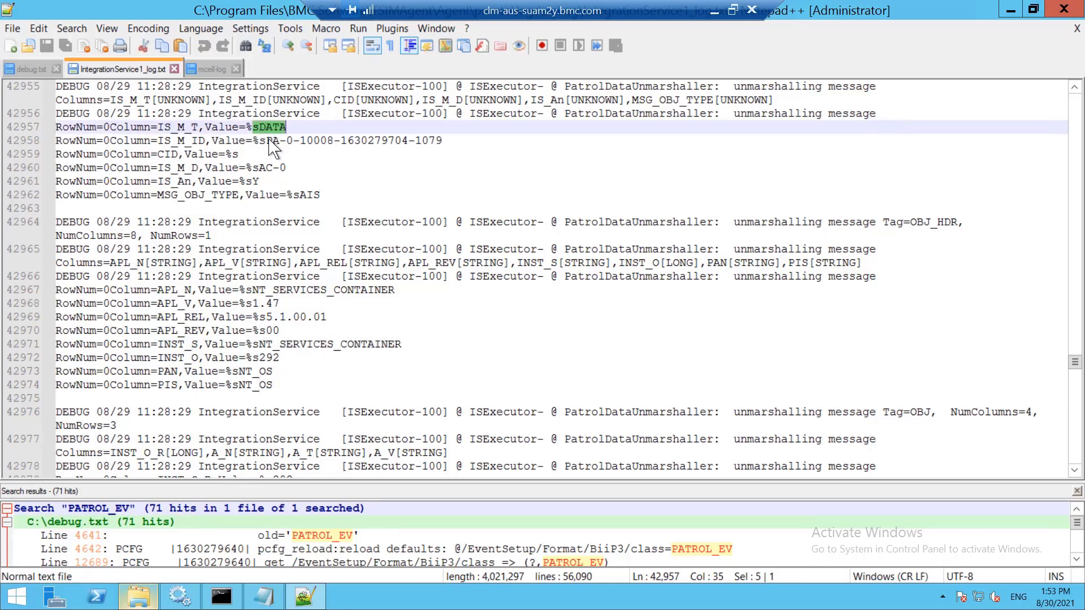
left_click_drag(266, 140, 447, 142)
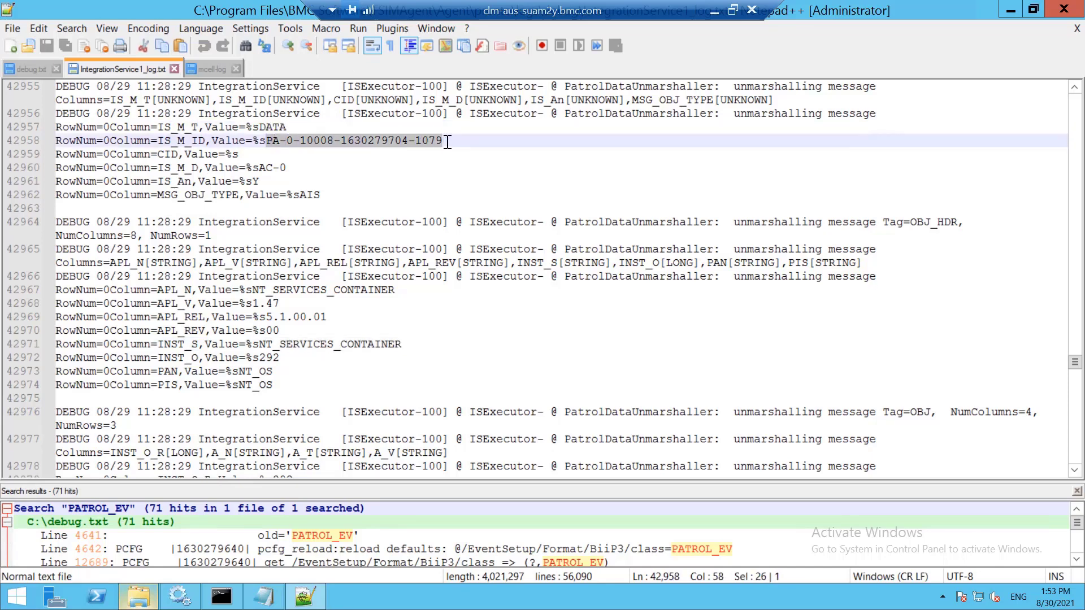
left_click(314, 299)
left_click(323, 345)
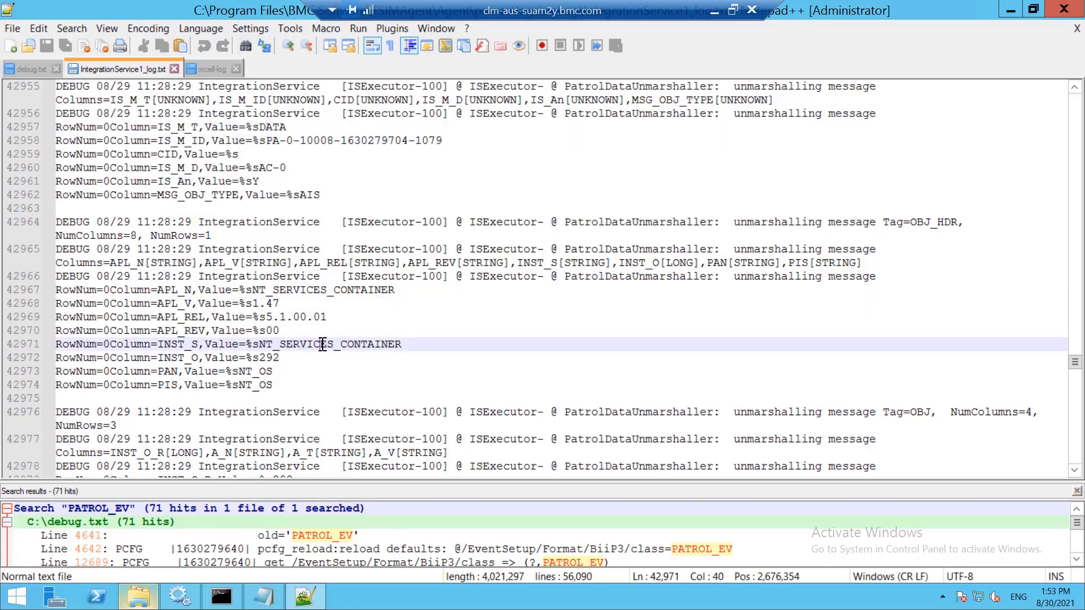
double_click(323, 345)
left_click(330, 318)
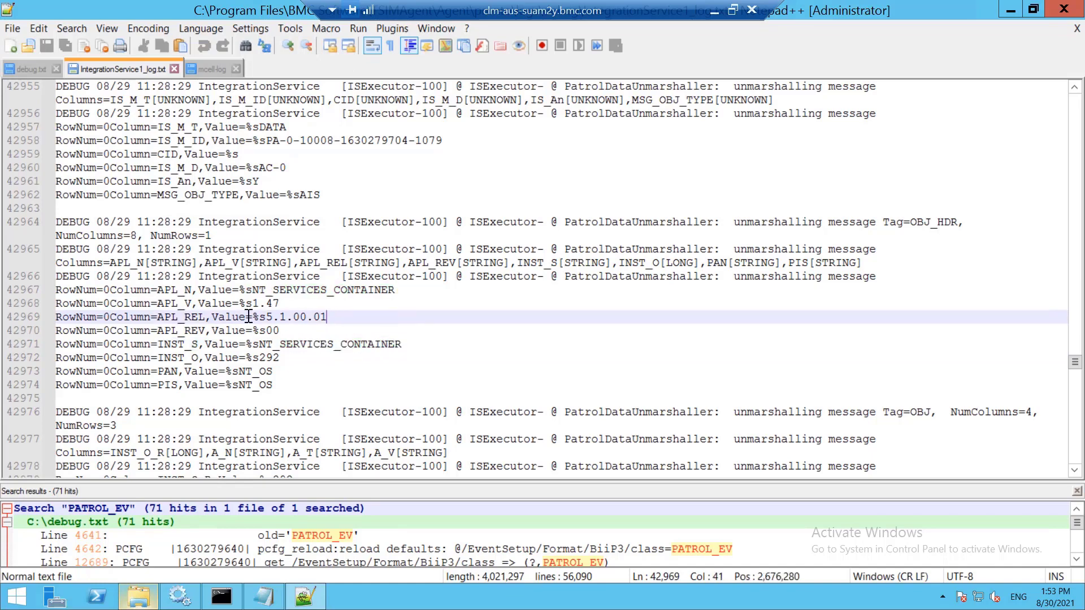
left_click_drag(327, 317, 253, 317)
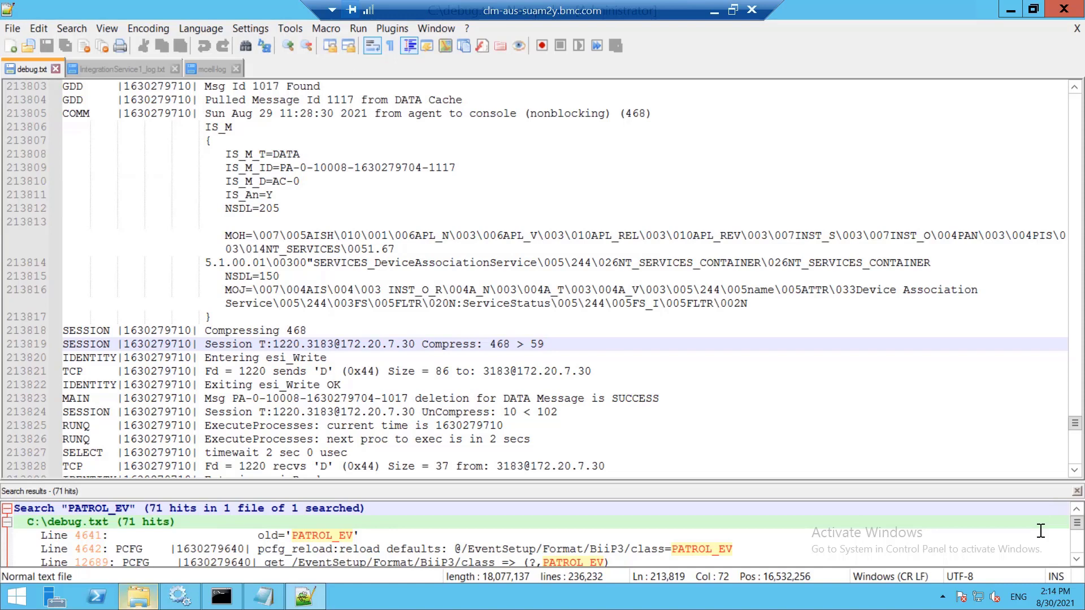
Step: Locate the PATROL_EV event message for CPU_1 in debug.txt and examine its p_source_id and surrounding event slots
key("ctrl+f")
left_click(748, 339)
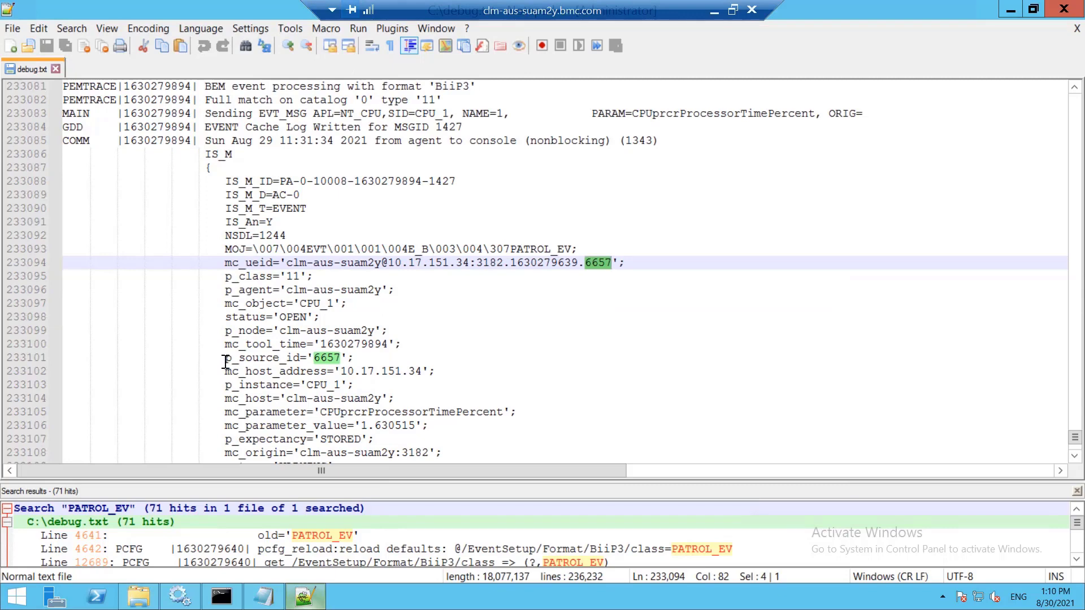
left_click_drag(225, 358, 352, 358)
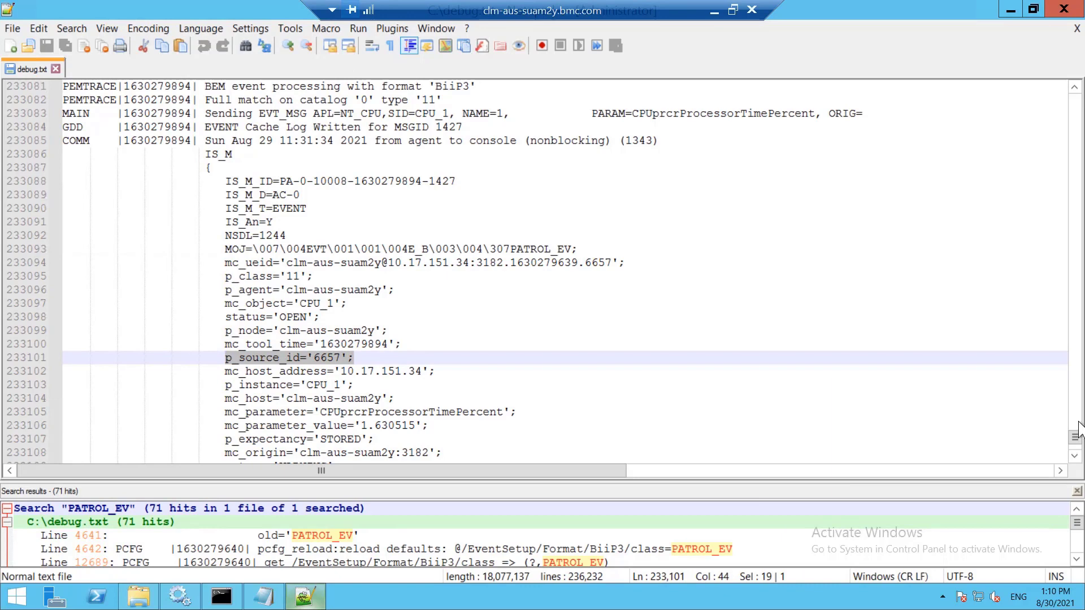
left_click(1075, 456)
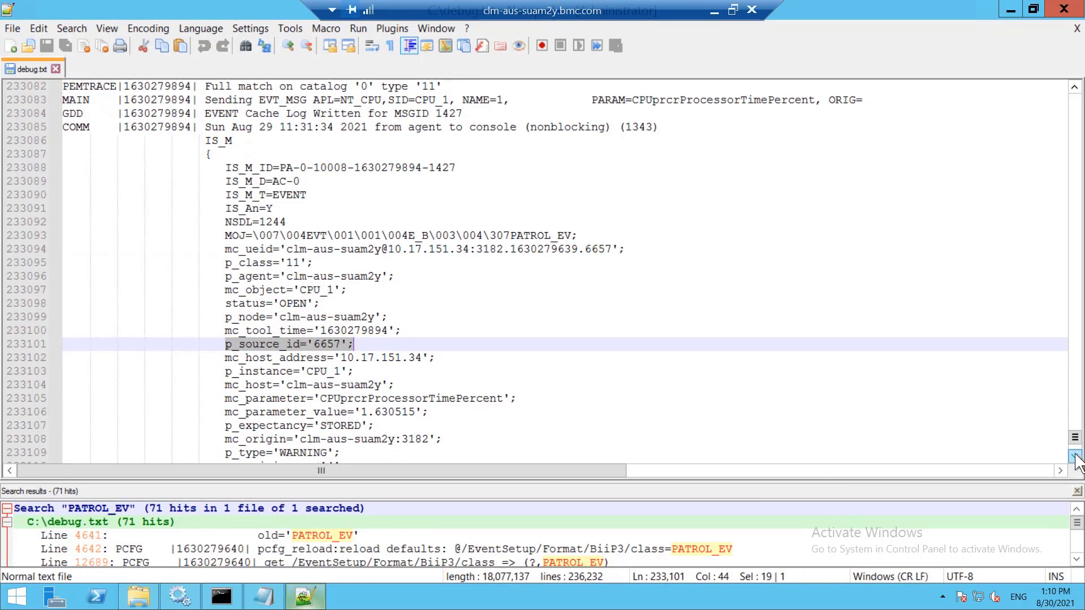
left_click(1075, 457)
left_click(1076, 456)
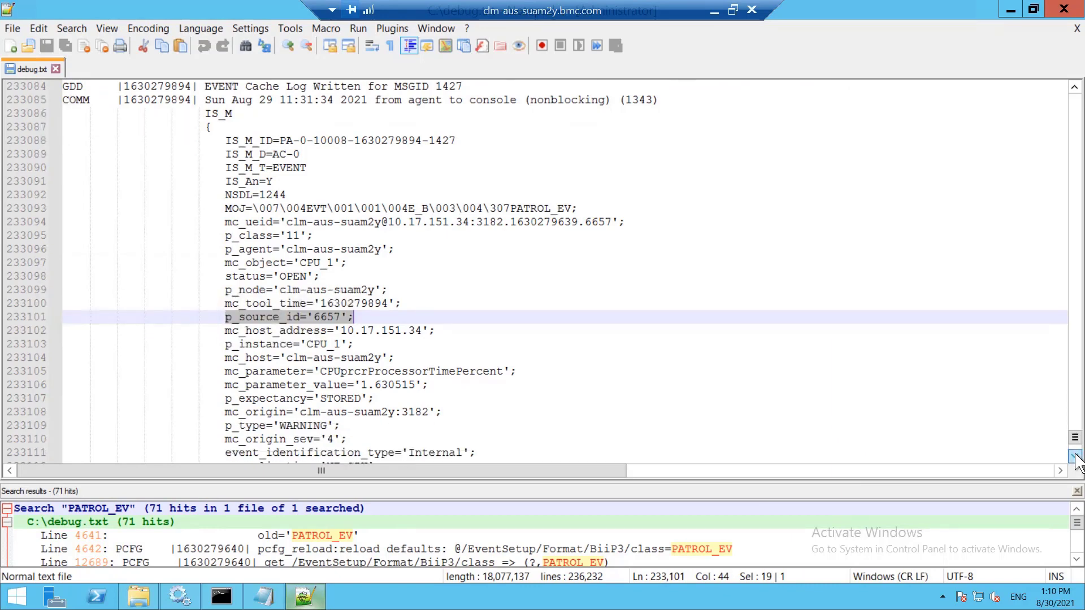
left_click(1076, 457)
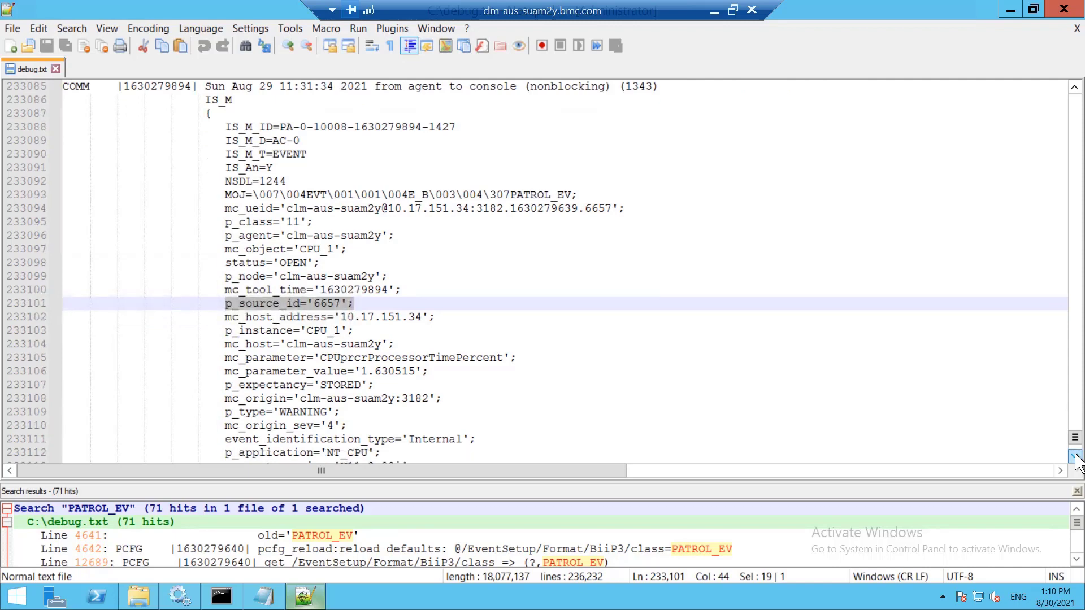
left_click(1075, 456)
left_click(1076, 457)
left_click(1075, 457)
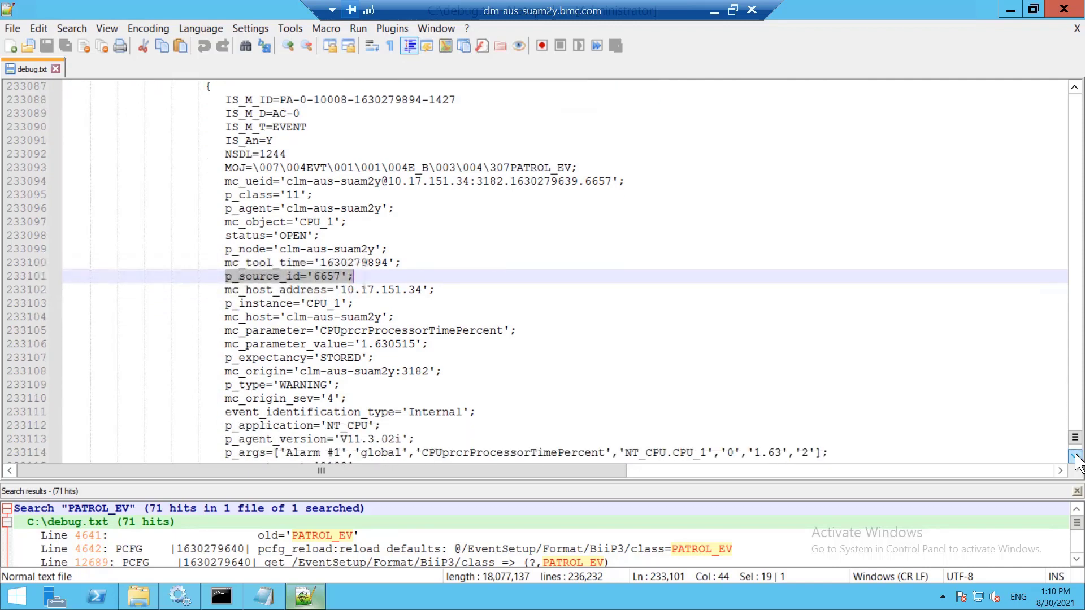
left_click(1076, 457)
left_click(1075, 457)
left_click(1075, 456)
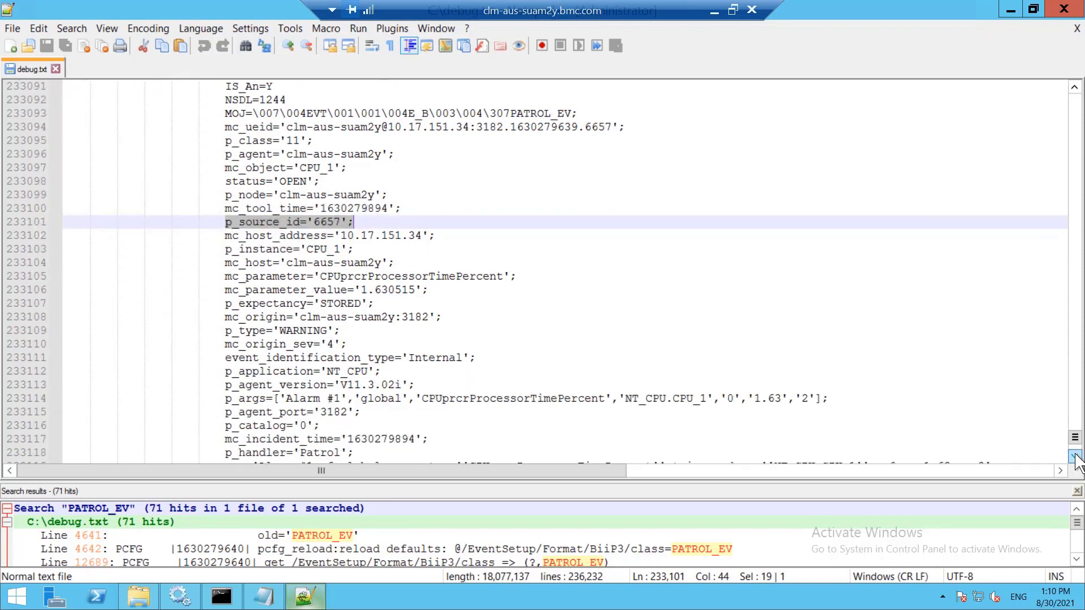
left_click(1075, 457)
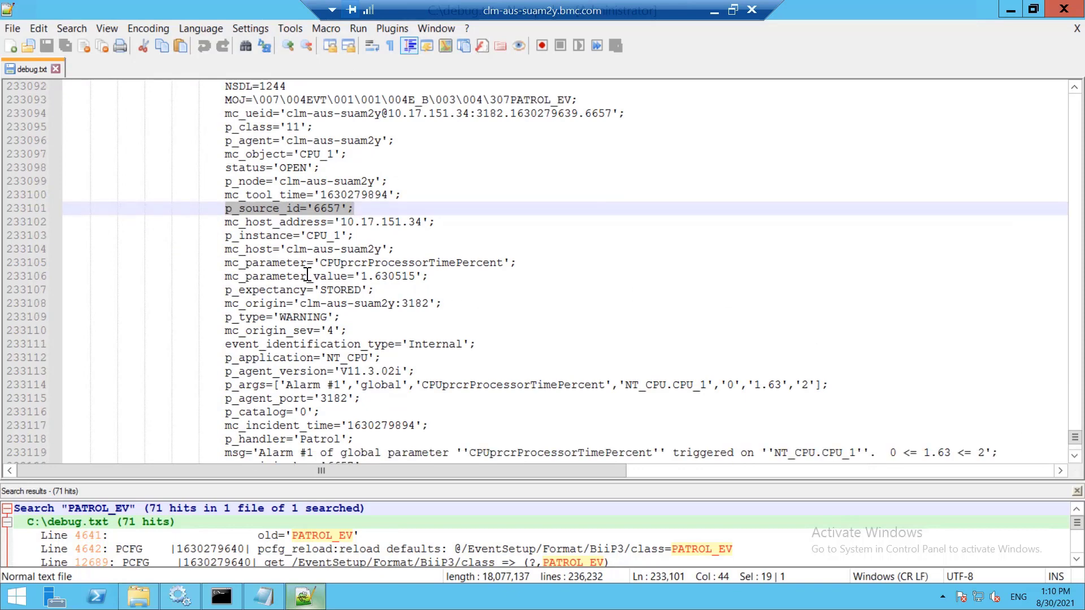
Step: Examine the mc_host and mc_origin_key slots of the CPU_1 event in debug.txt
left_click_drag(226, 249, 272, 249)
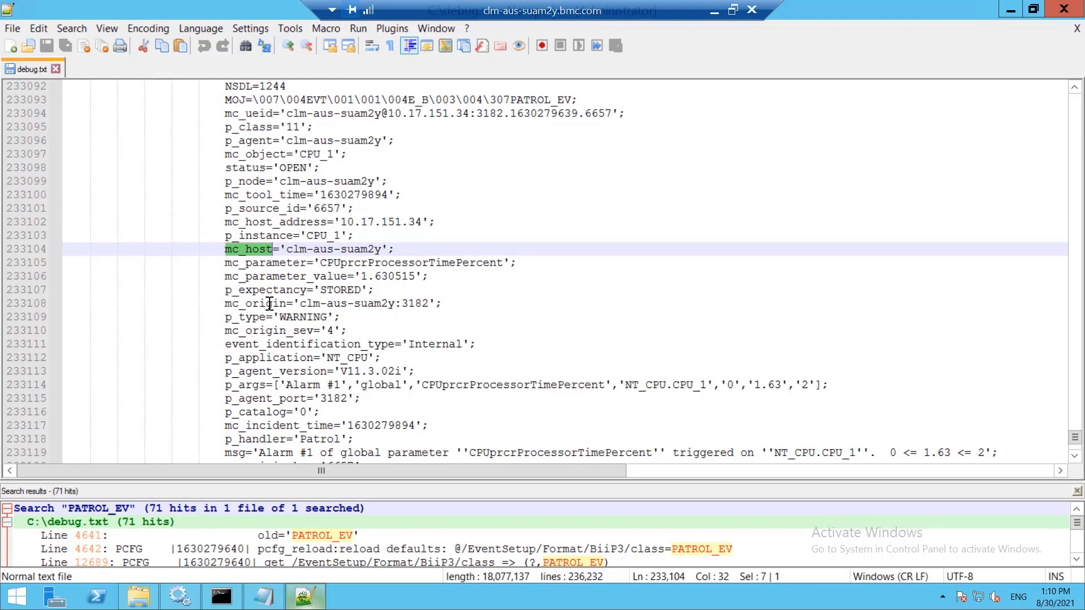
left_click(1073, 457)
left_click(1074, 457)
left_click(1074, 457)
left_click(1074, 456)
left_click(1074, 457)
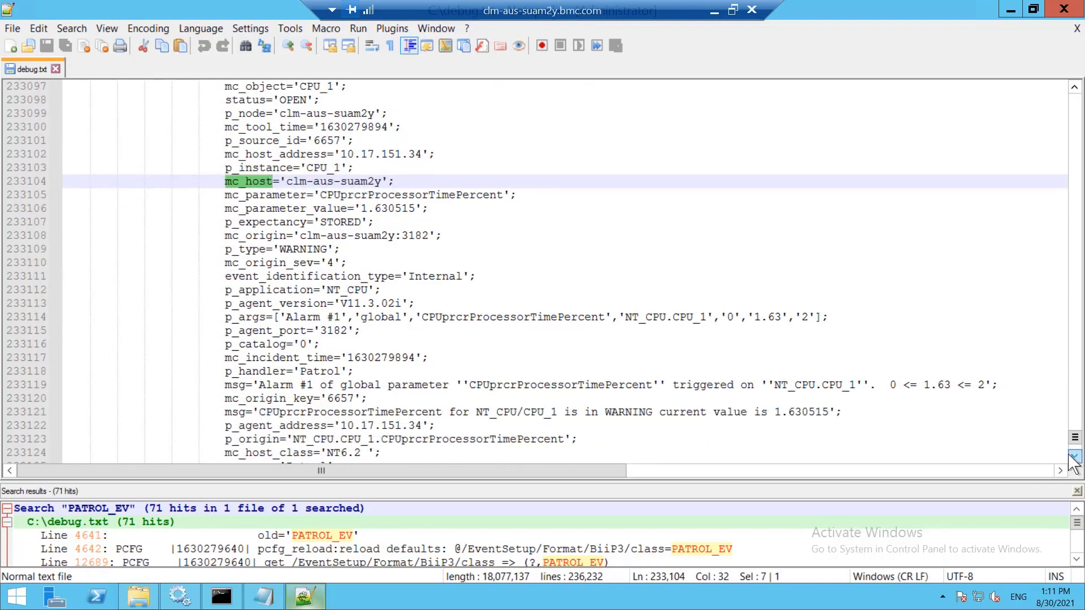
left_click_drag(370, 400, 226, 398)
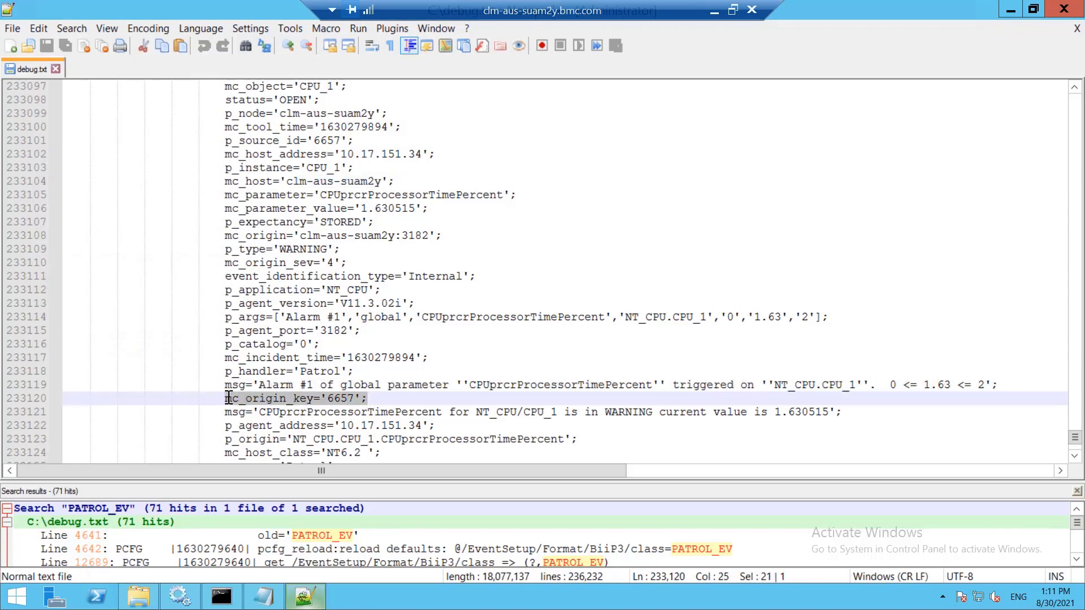
Step: Examine the remaining slots of the CPU_1 event in debug.txt and the session lines that follow its END marker
left_click(1076, 456)
left_click(1076, 456)
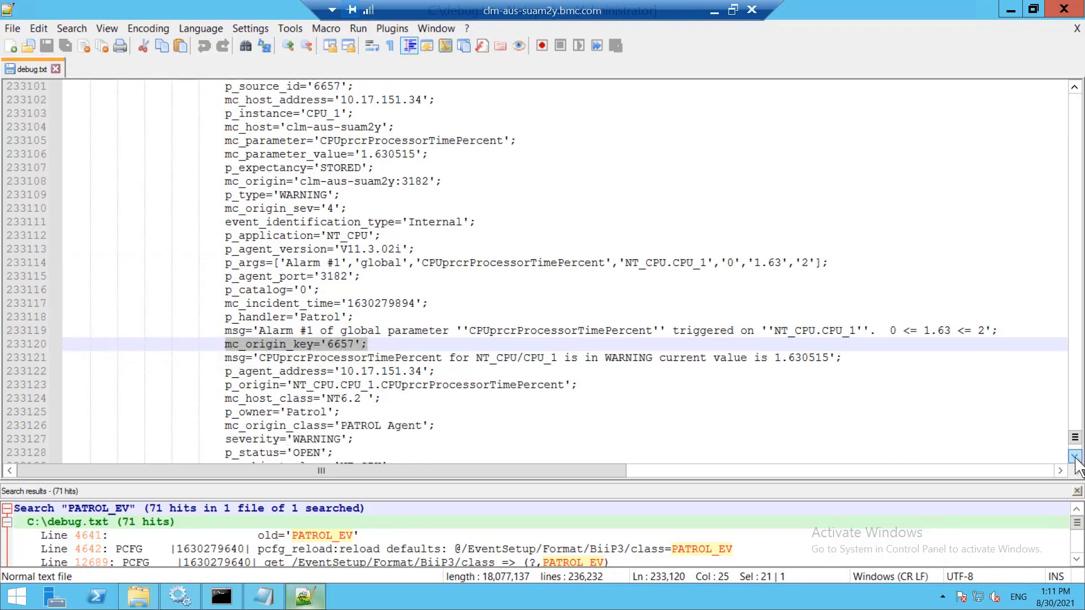
left_click(1076, 457)
left_click(1076, 456)
left_click(1075, 457)
left_click(1076, 457)
left_click(1075, 456)
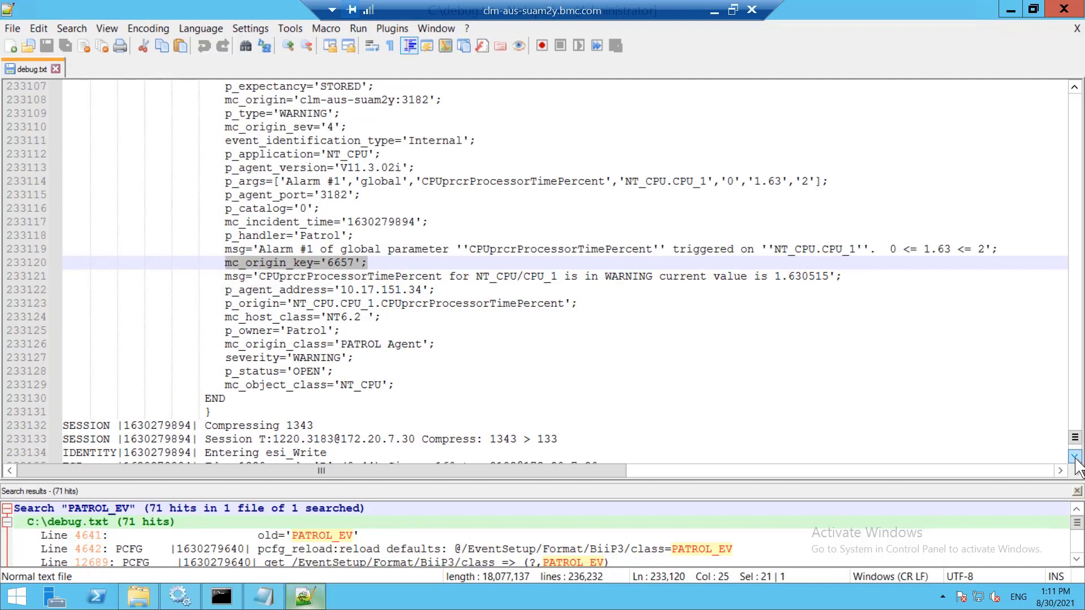
scroll(754, 104, "down", 8)
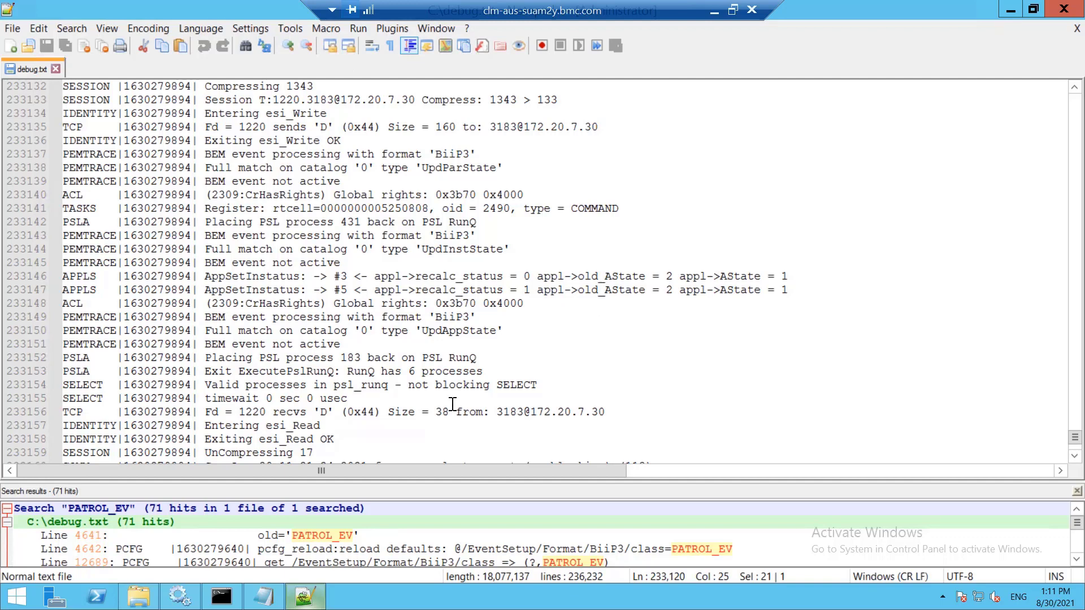
Step: Open the IntegrationService1_log text document from the pronto\logs\debug folder in Notepad++
left_click(139, 598)
left_click(229, 235)
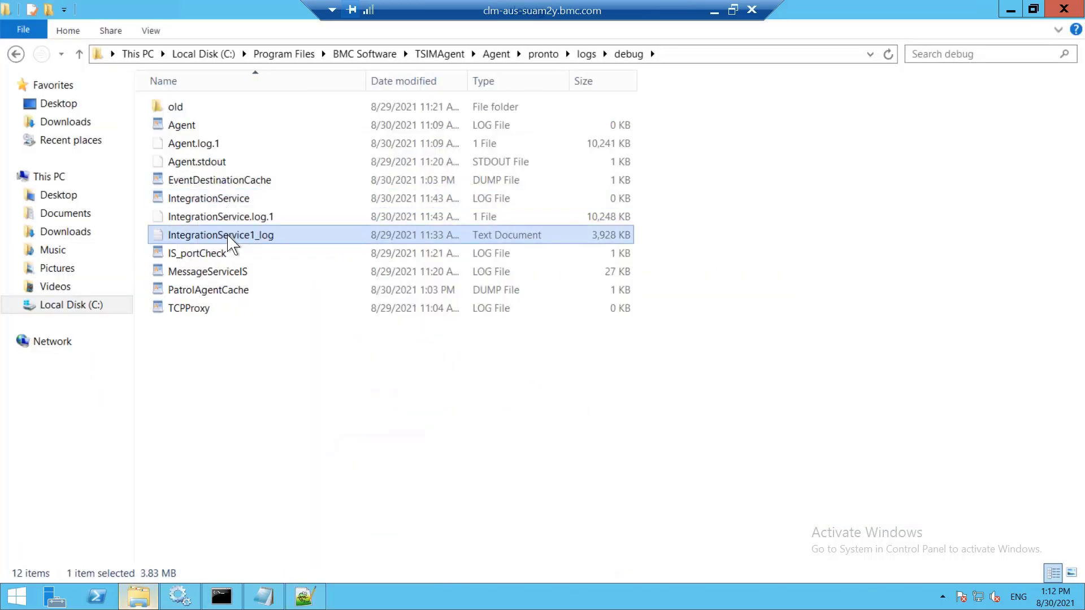
right_click(228, 234)
left_click(294, 294)
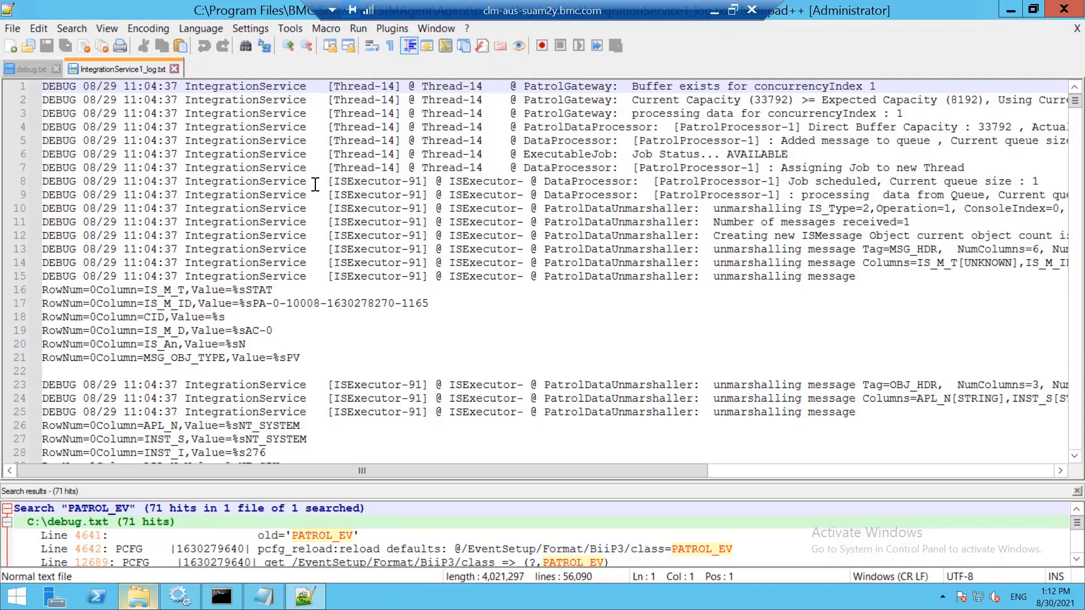
Step: Search IntegrationService1_log for 6657, count the matches and go to the PATROL_EV event containing that ID
key("ctrl+f")
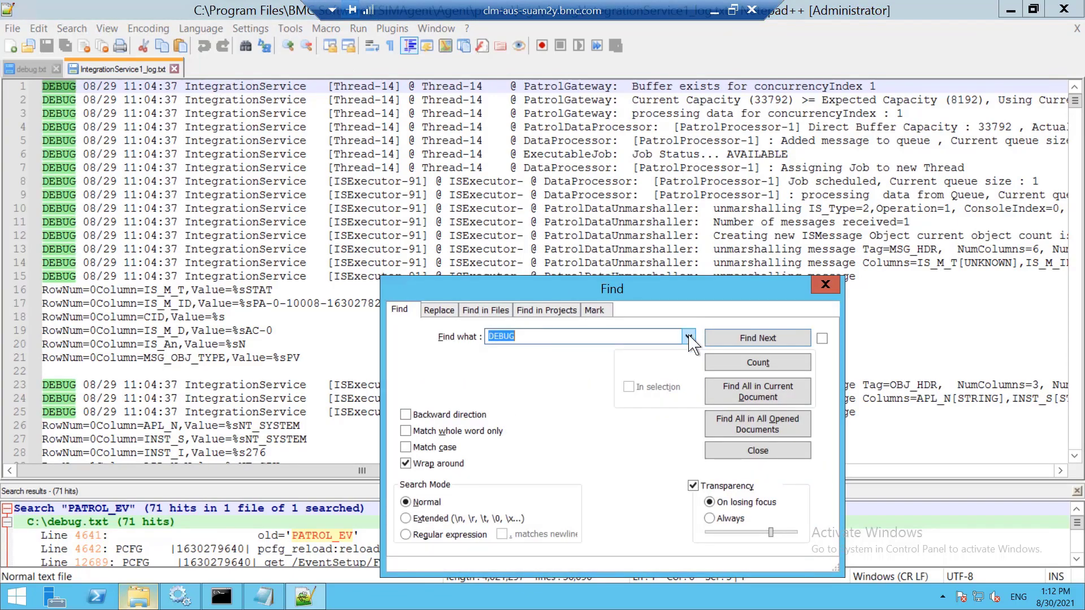
left_click(689, 337)
left_click(545, 352)
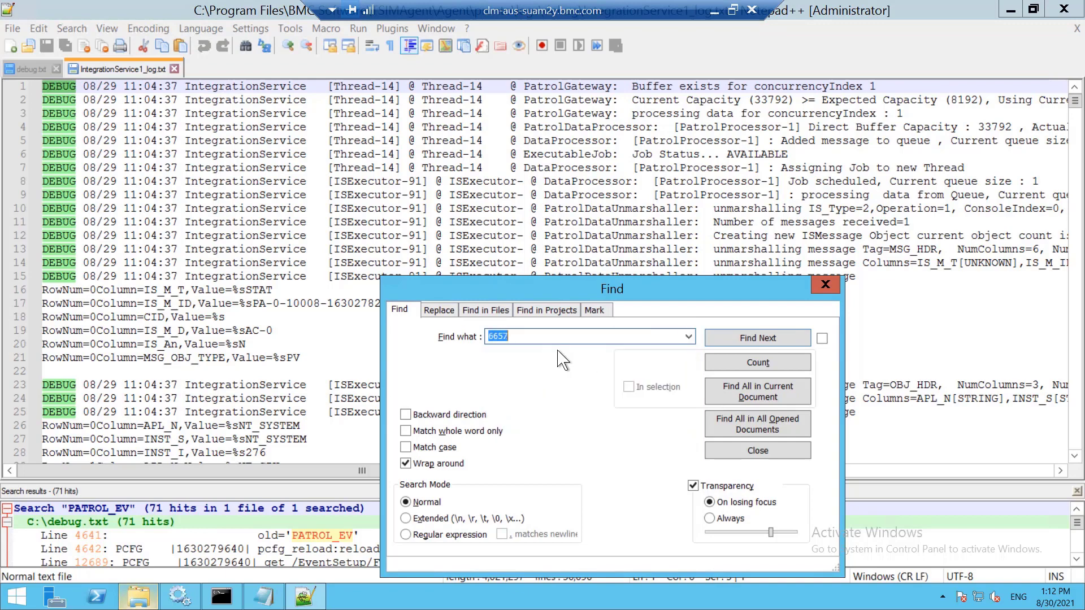
left_click(733, 366)
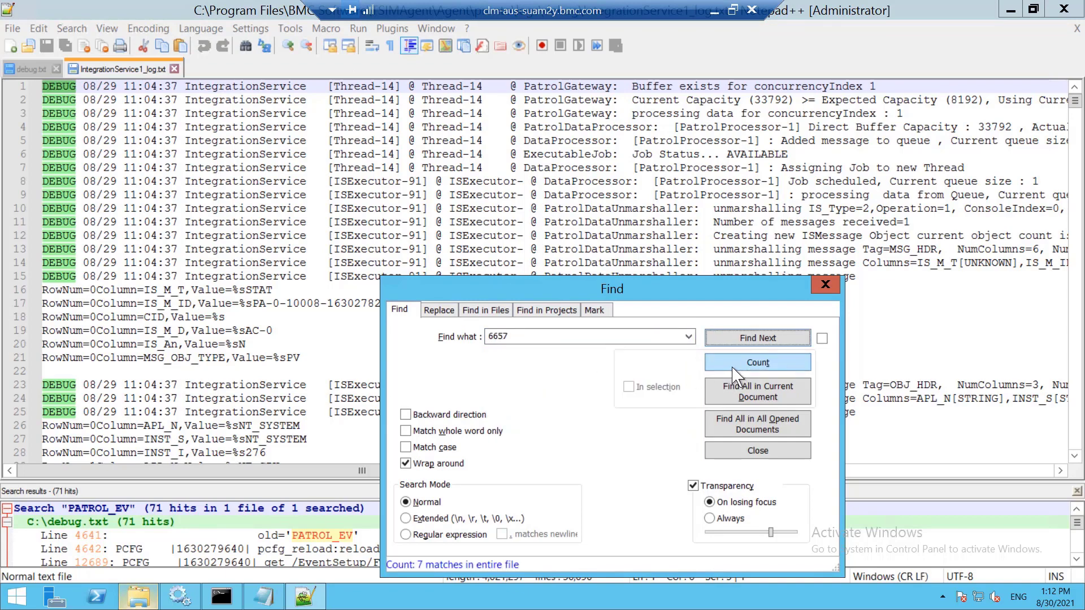
left_click(749, 338)
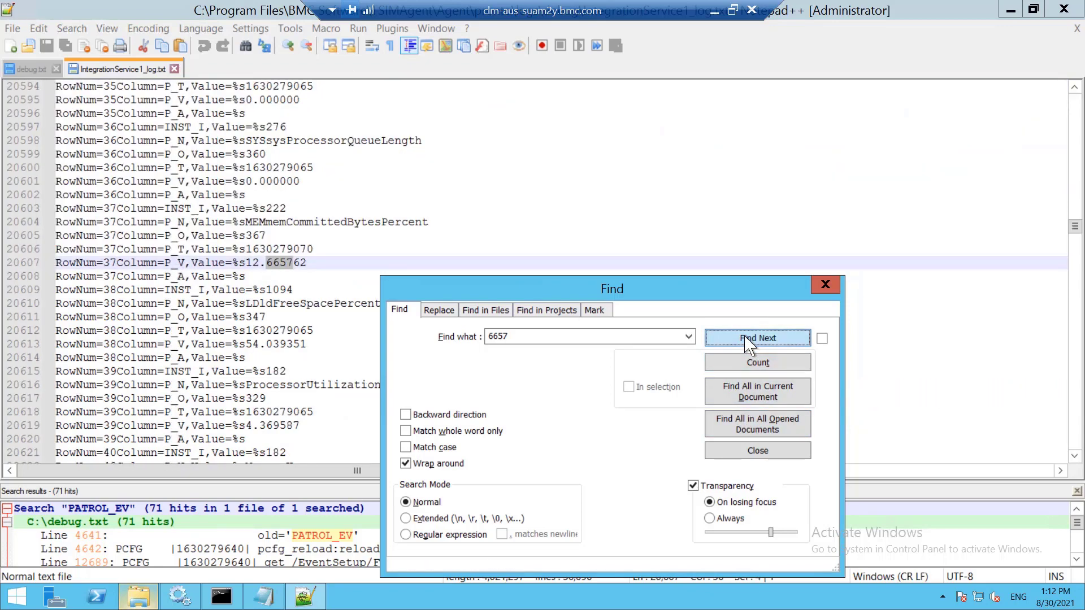
left_click(749, 339)
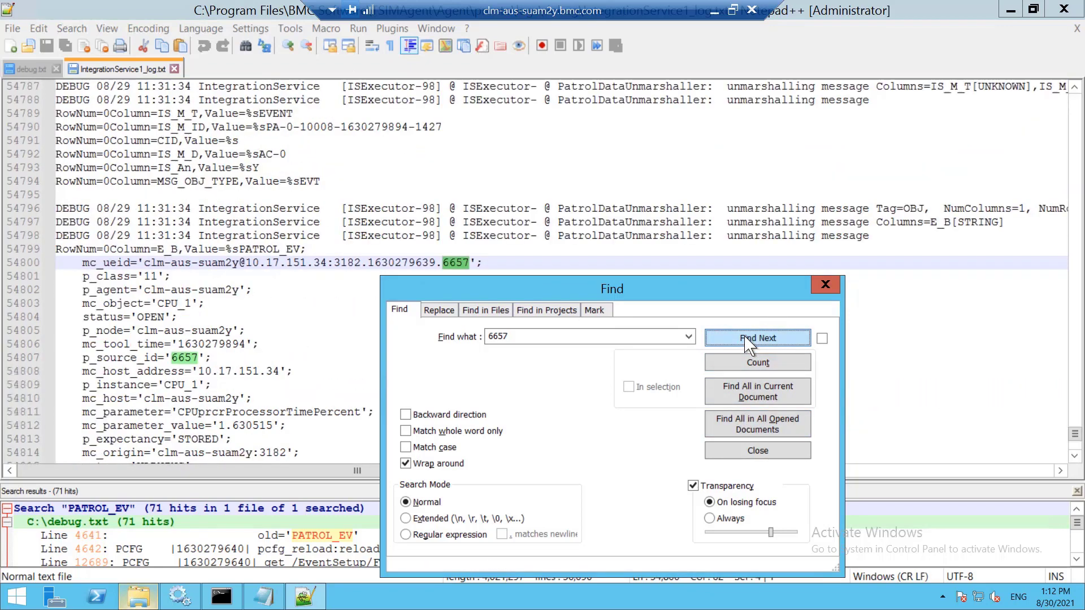
left_click(826, 285)
Step: Examine the unmarshalled message line, the PATROL_EV class and the p_source_id slot of the CPU_1 event
left_click(51, 239)
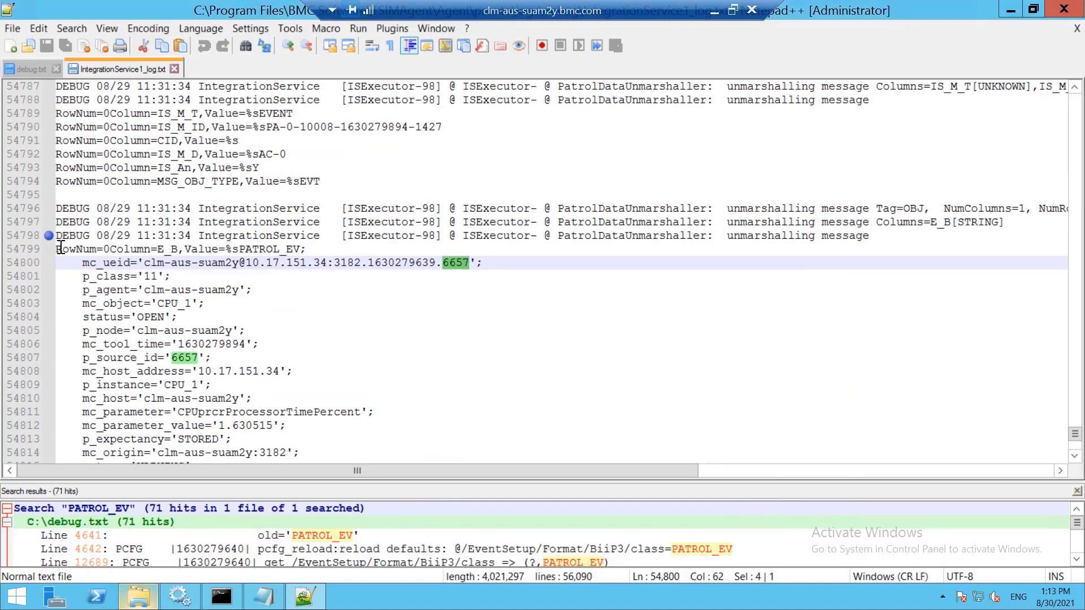
left_click_drag(56, 236, 83, 264)
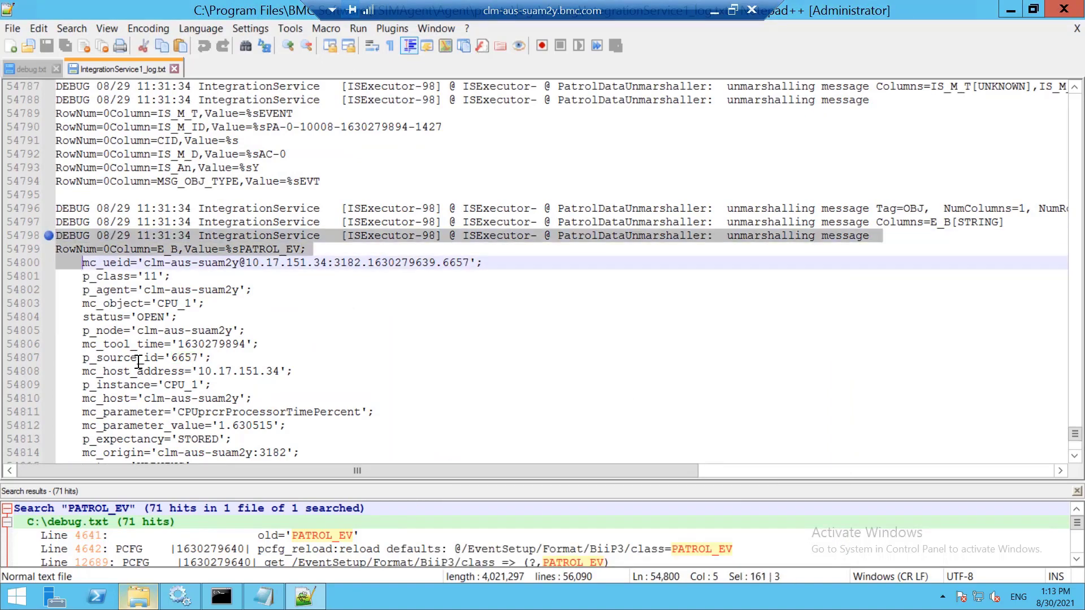
left_click(242, 249)
double_click(263, 249)
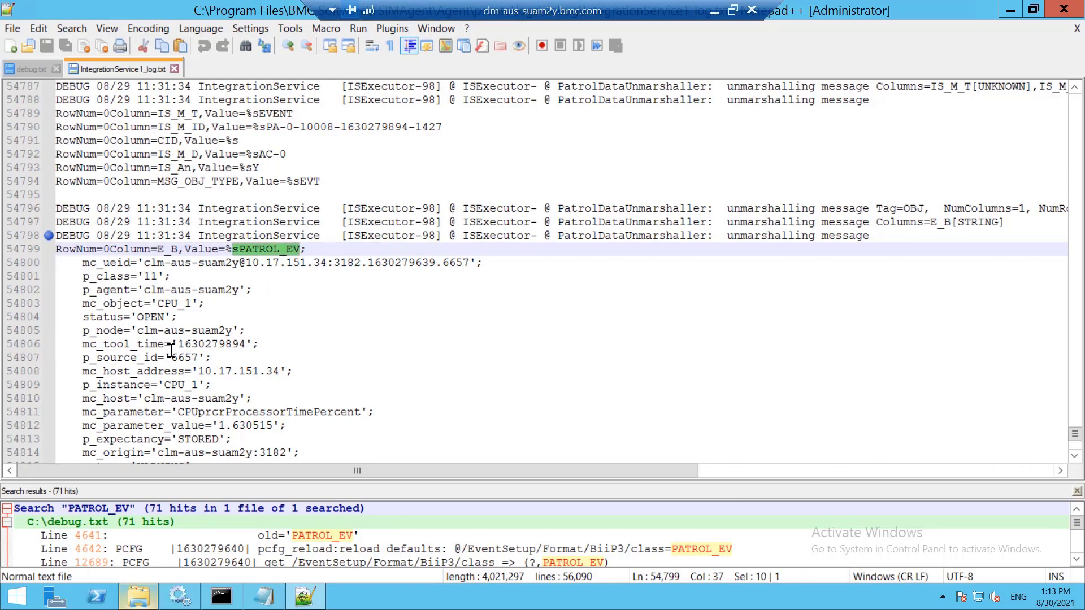
left_click_drag(211, 358, 77, 358)
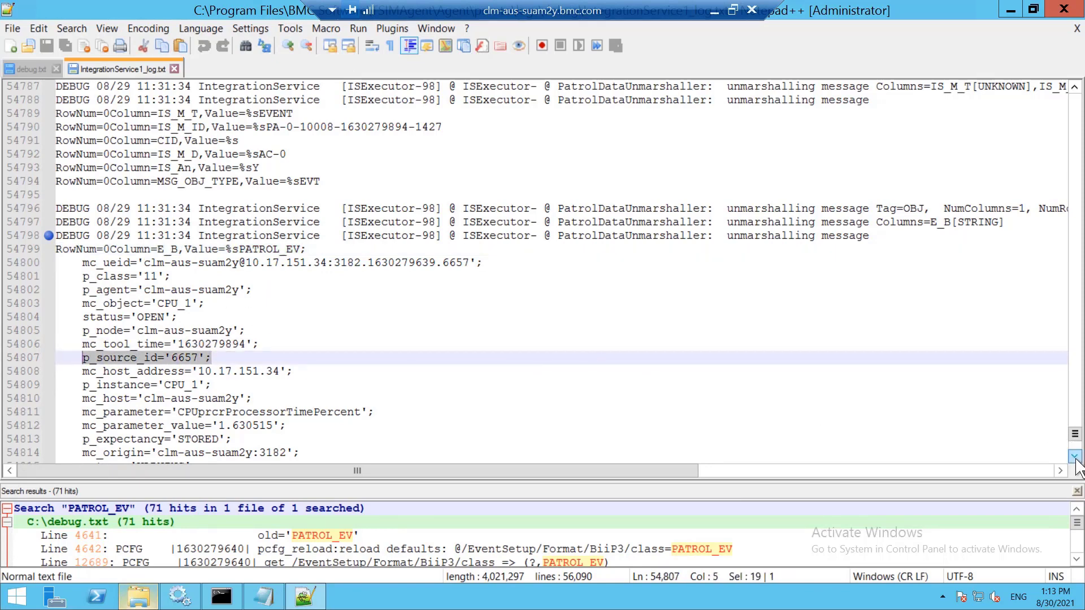
Step: Examine the end of the unmarshalled event, the default destination entry and the line stating where the event will be sent
scroll(1076, 466, "down", 12)
left_click_drag(57, 263, 43, 103)
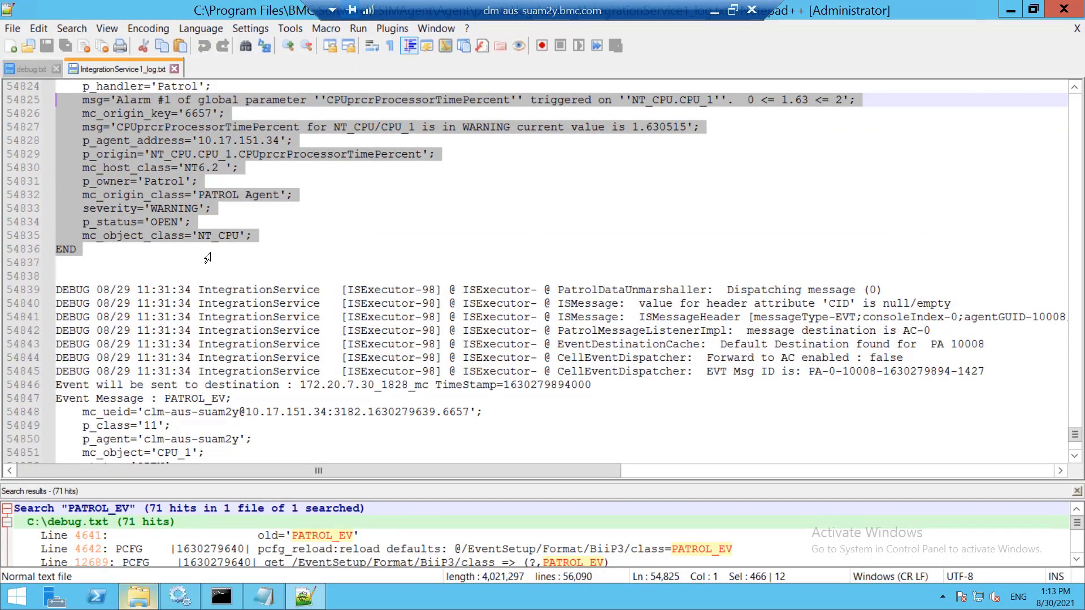
left_click_drag(720, 343, 850, 344)
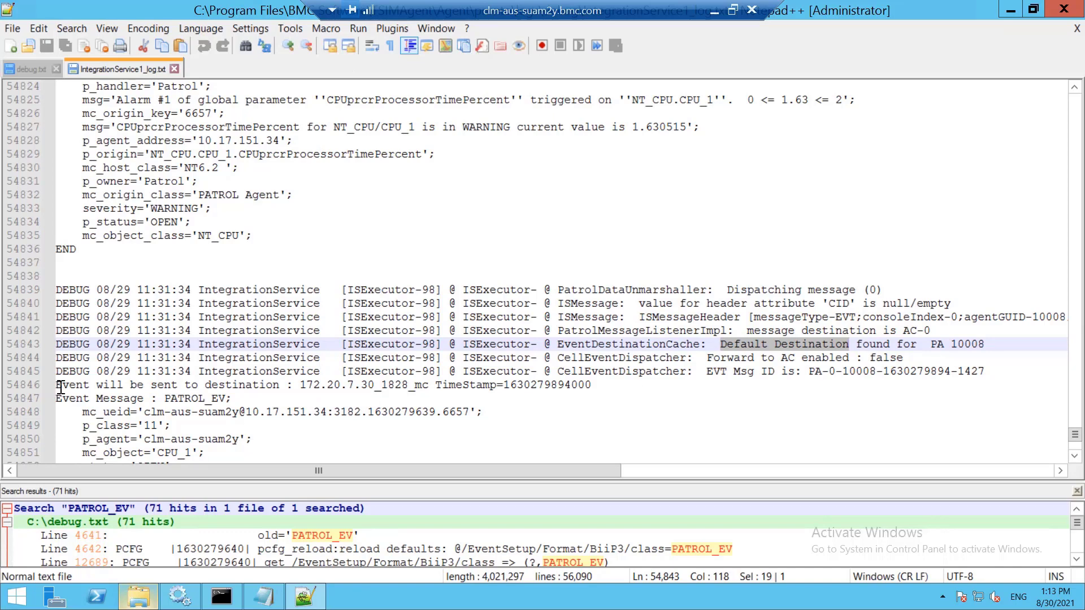
left_click_drag(61, 388, 293, 389)
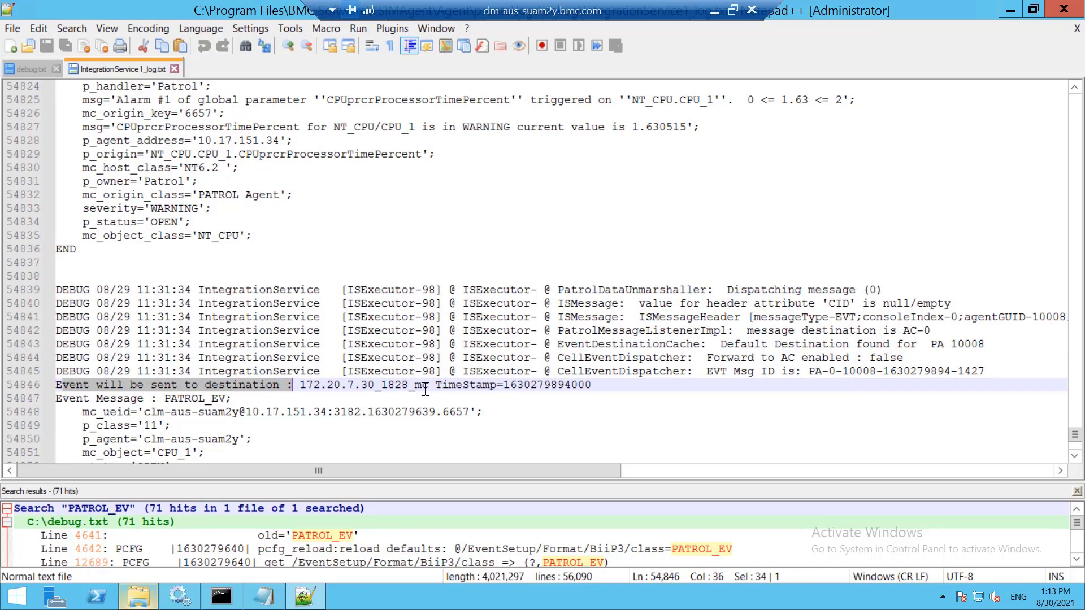
left_click_drag(425, 390, 592, 388)
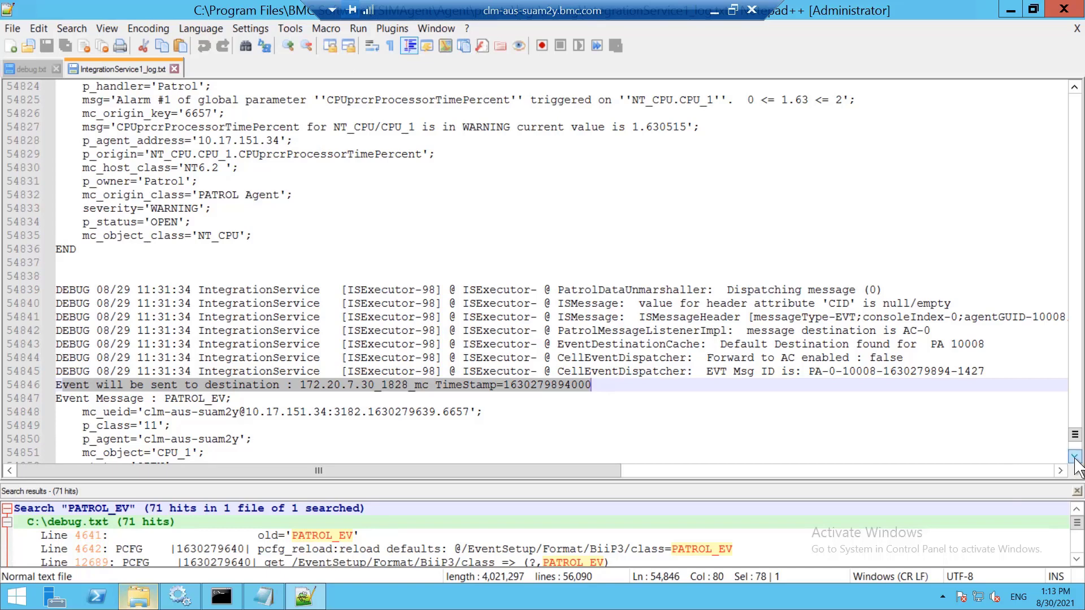
Step: Examine the outgoing event's p_source_id and the CellEventDispatcher line reporting its dispatch to the cell
left_click_drag(1076, 459, 1076, 459)
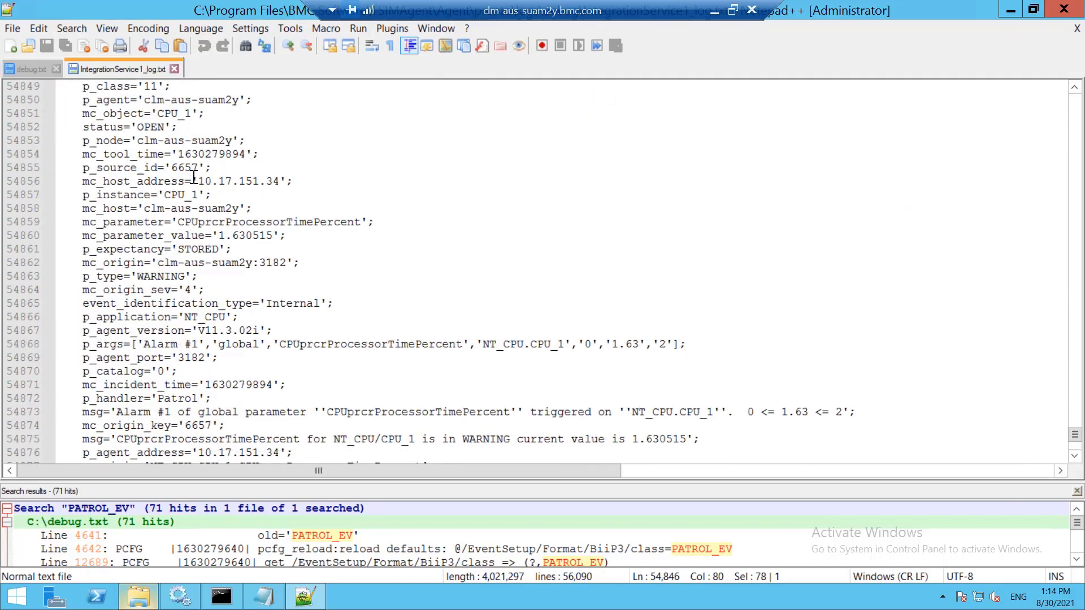
double_click(183, 168)
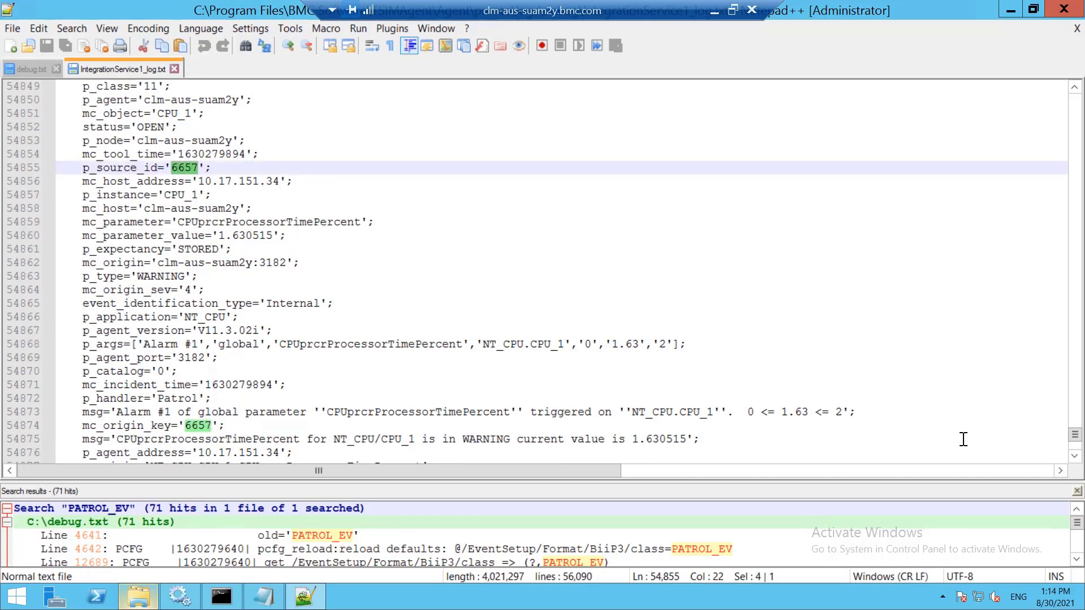
left_click(1076, 455)
left_click_drag(1079, 457, 1080, 456)
scroll(1080, 461, "down", 2)
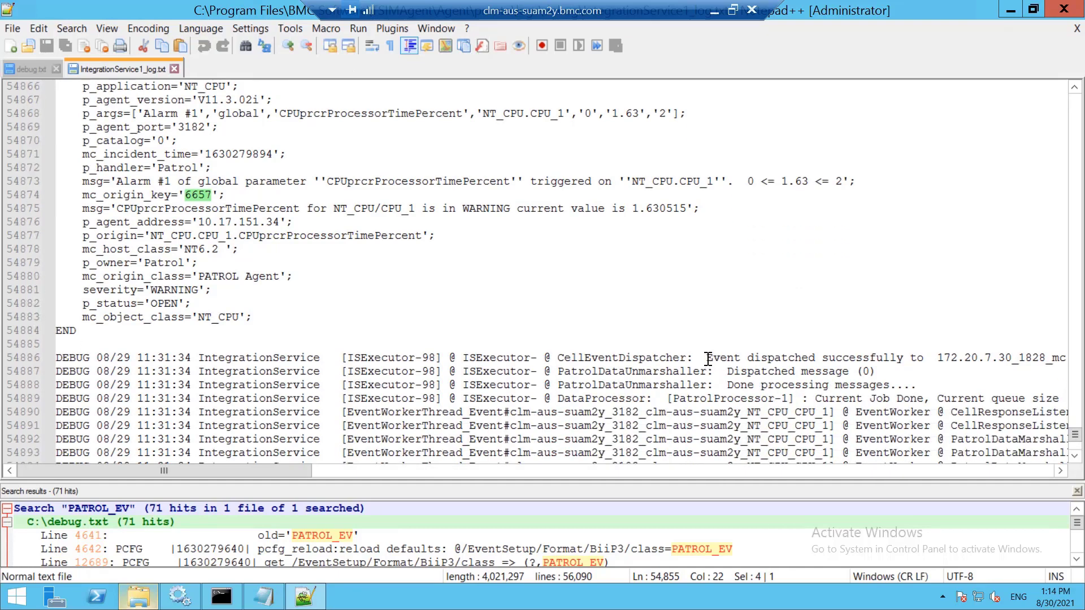
left_click_drag(707, 358, 1066, 360)
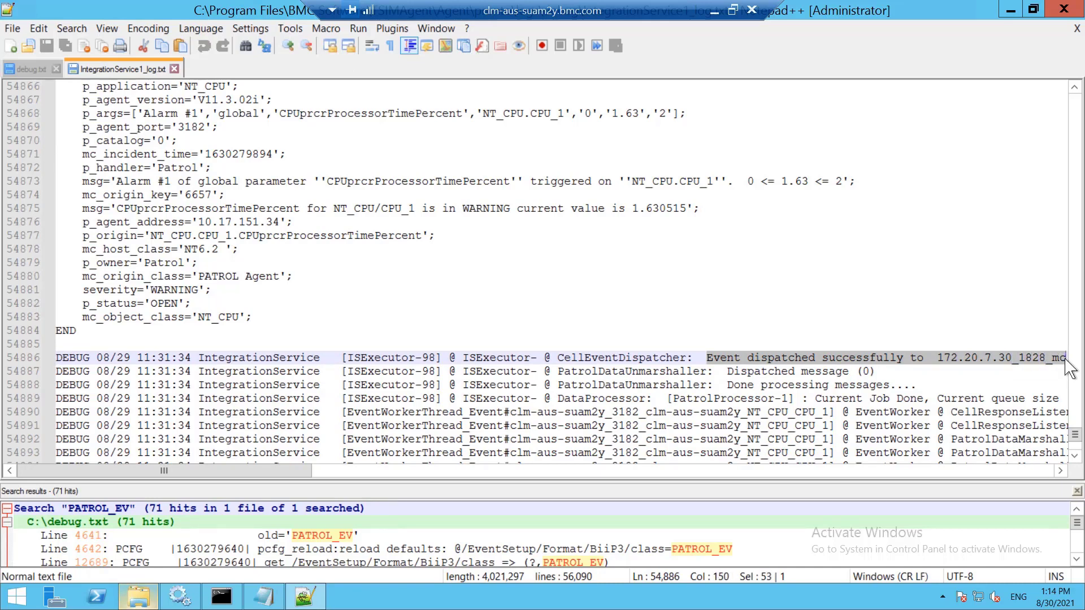
left_click(1025, 360)
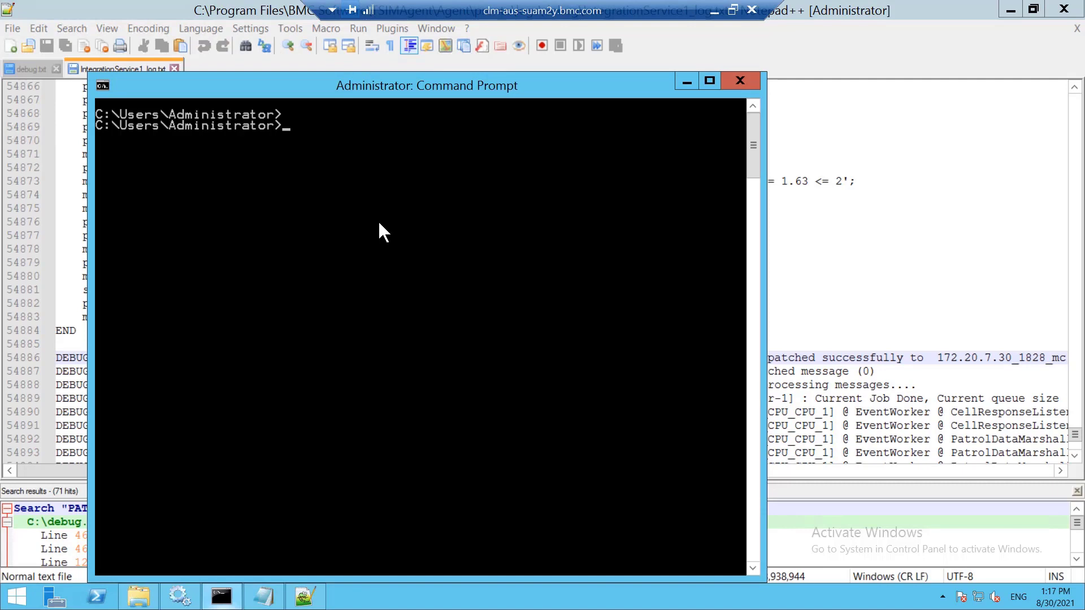
Step: Enable cell tracing by running "mcontrol -n clm-aus-suam2y tracerule on" and "mcfgtrace -n clm-aus-suam2y ALL ALL stderr" in the Command Prompt
key("Up")
key("Up")
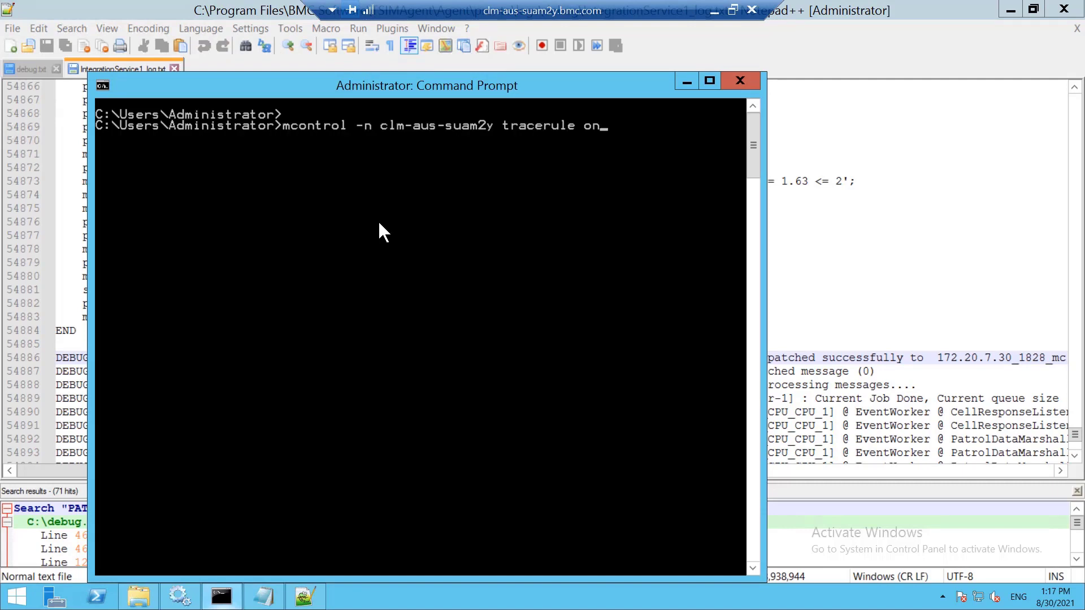
key("Return")
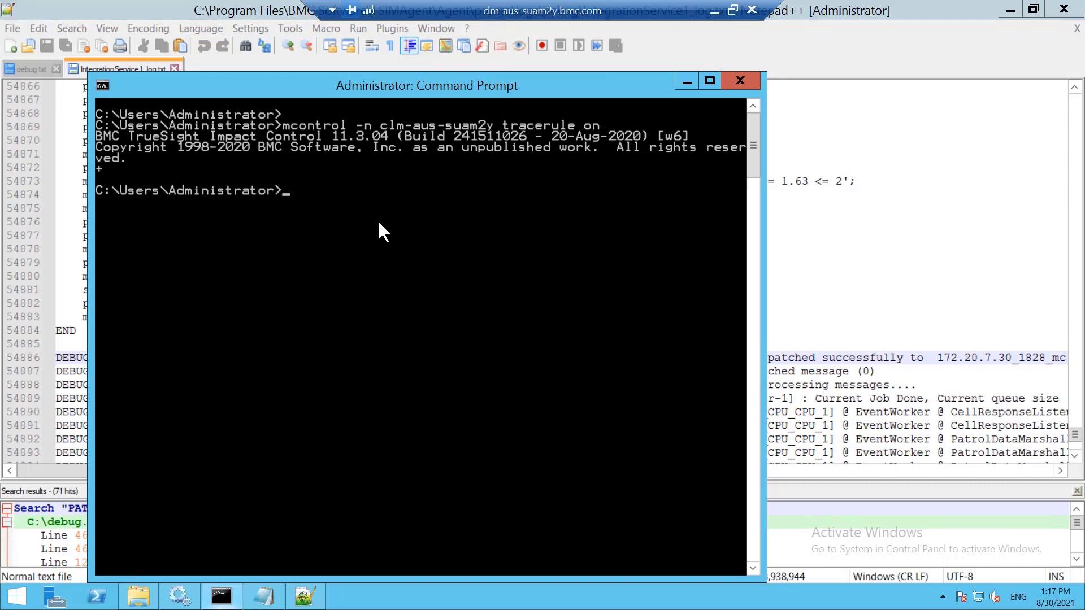
key("Up")
key("Up")
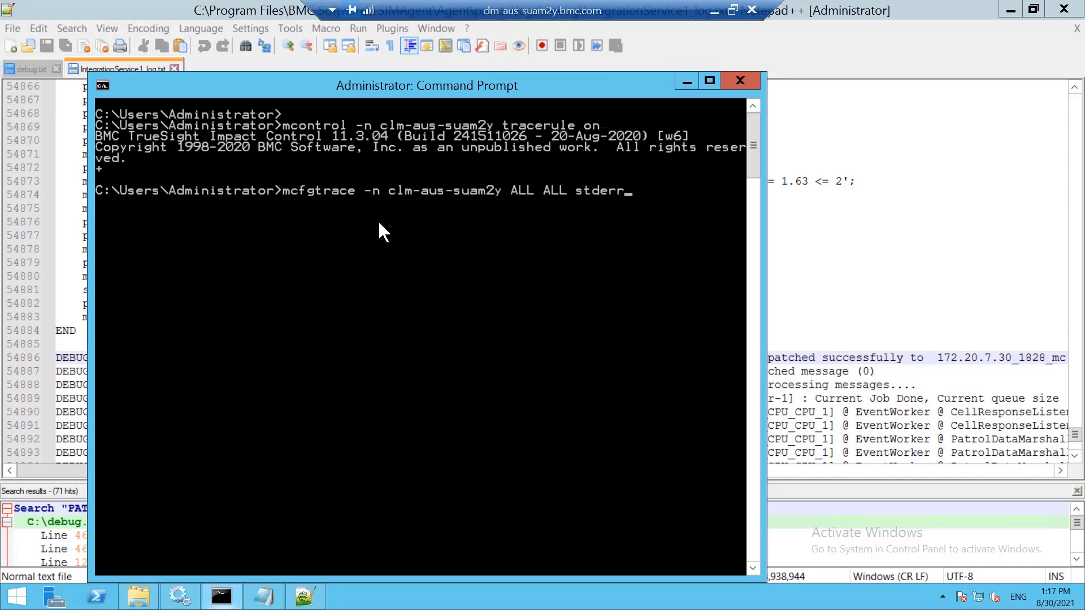
key("Return")
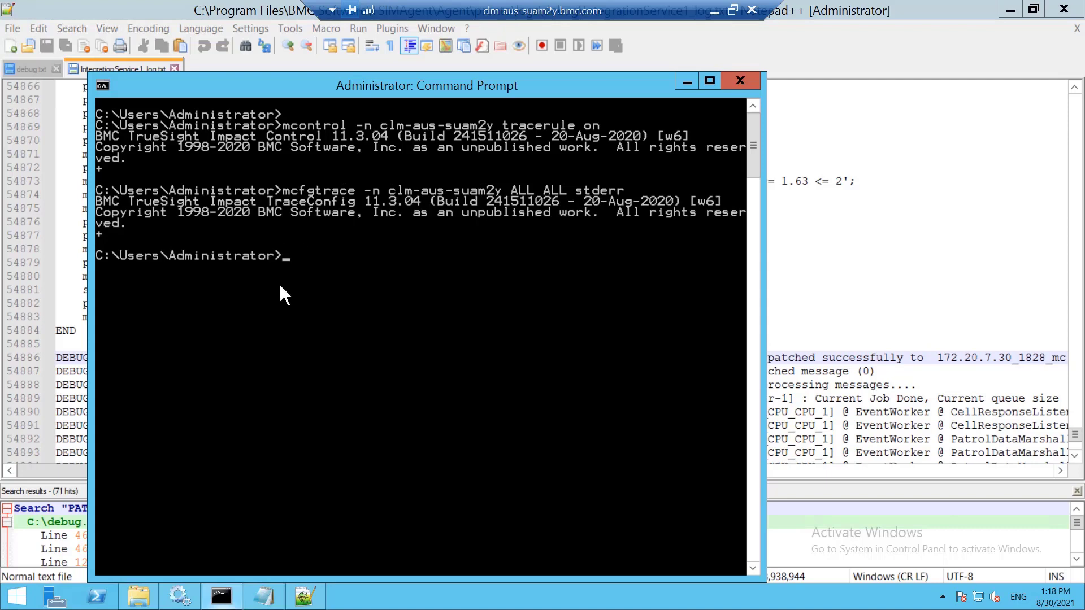
Step: Switch to File Explorer and open the clm-aus-suam2y folder inside the agent's server\log directory
left_click(146, 592)
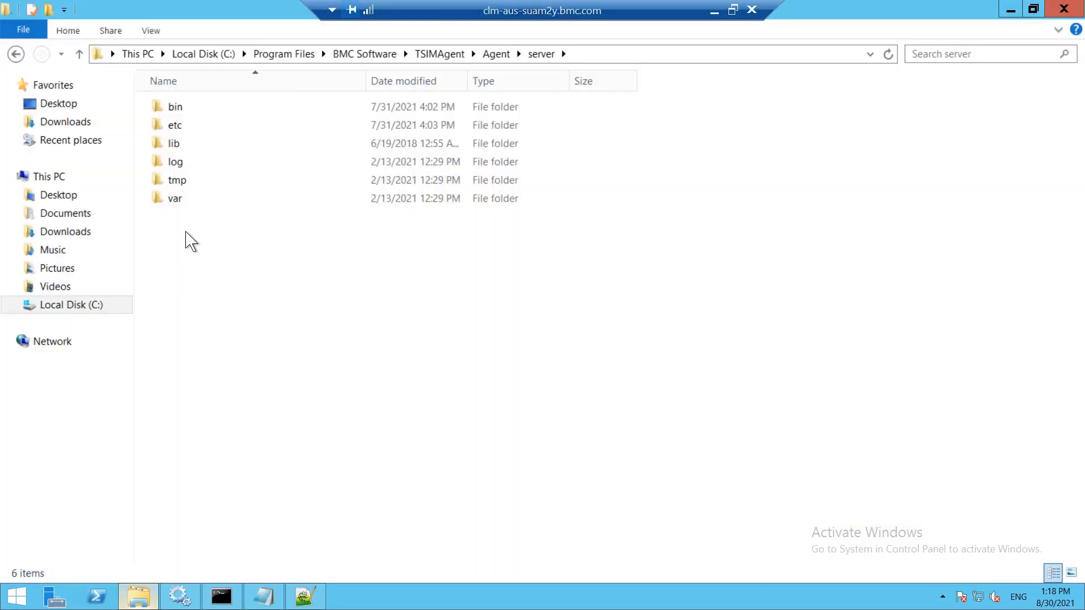
double_click(176, 164)
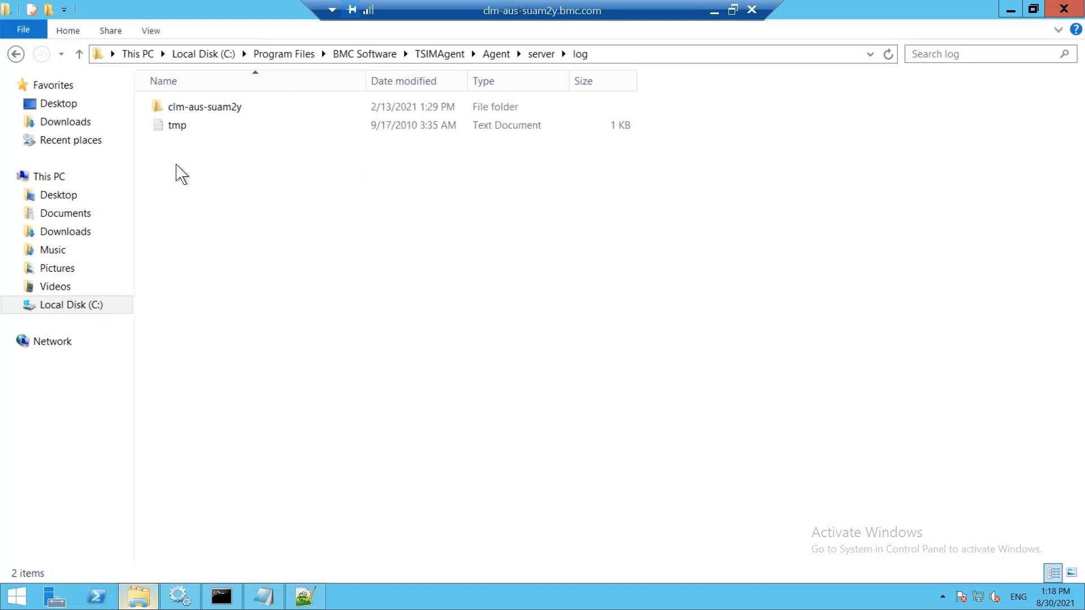
double_click(219, 112)
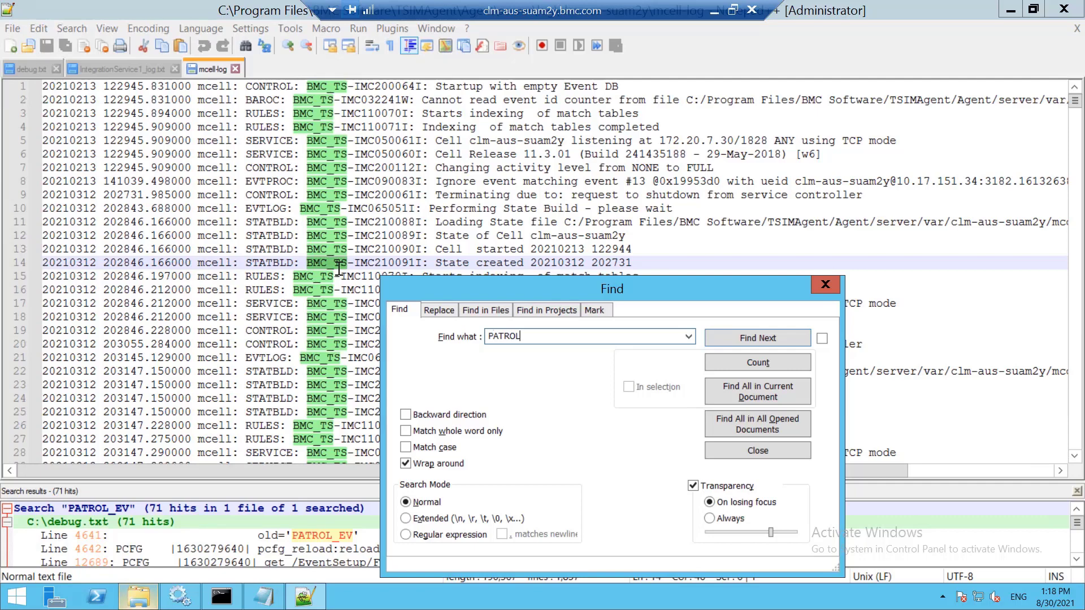
Step: Search the mcell log for PATROL_EV and go to the received event message
type("_EV")
left_click(747, 339)
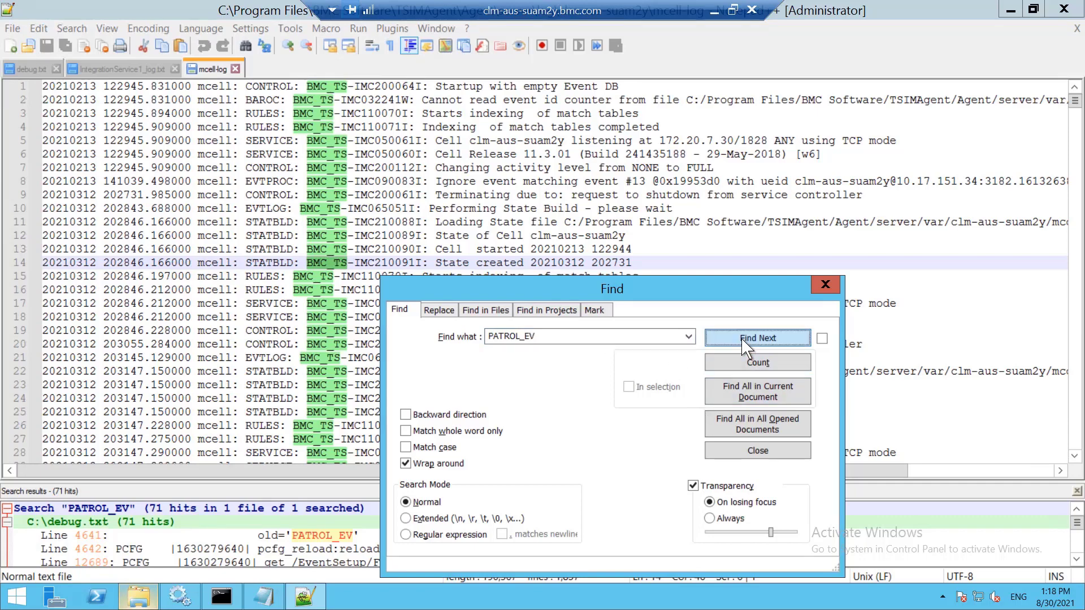
left_click(747, 339)
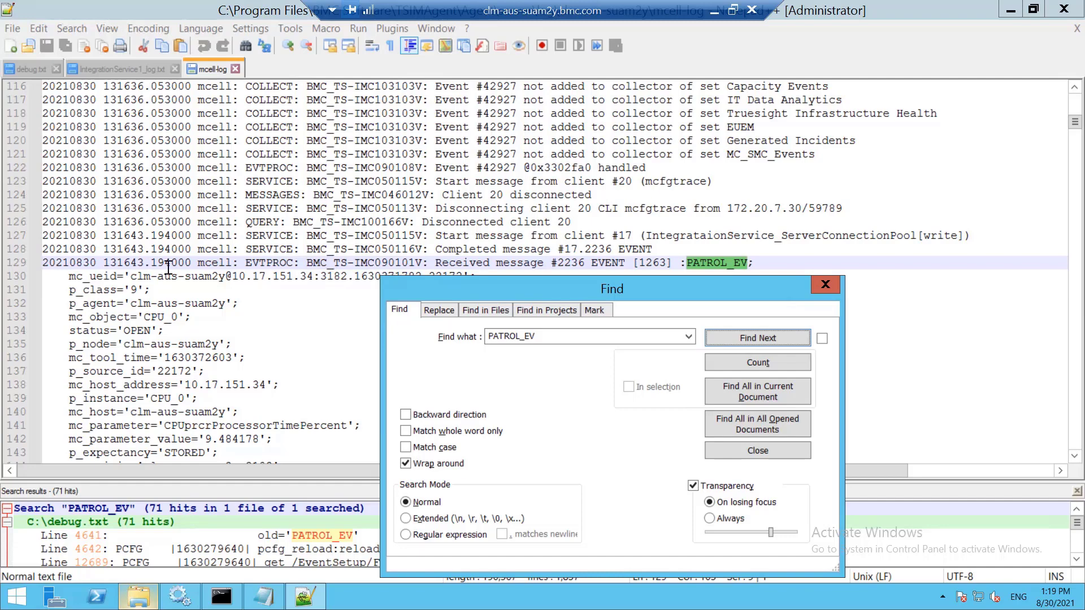
Step: Highlight the timestamp of the received PATROL_EV message in the mcell log and close the search
left_click(194, 264)
key("ctrl+shift+Left")
key("ctrl+shift+Left")
key("ctrl+shift+Left")
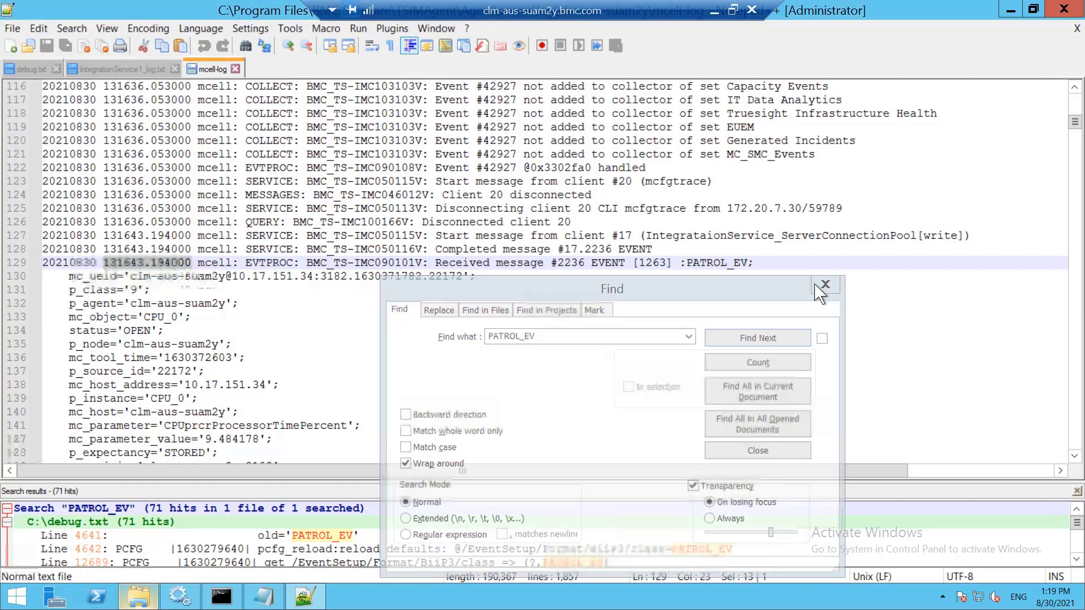
left_click(824, 285)
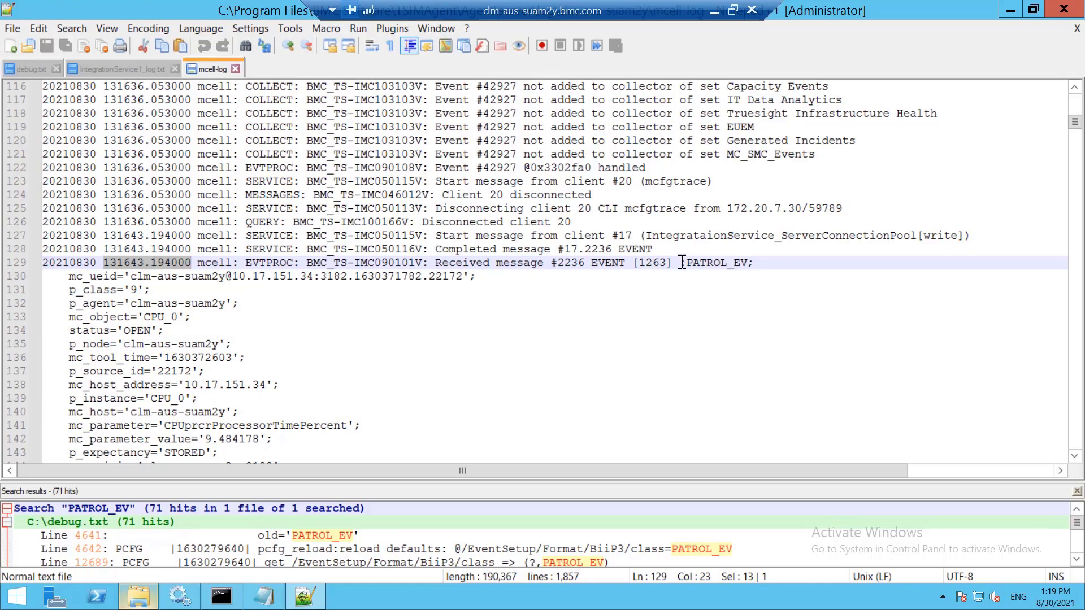
Step: Examine the received event's PATROL_EV class, mc_parameter slot, p_type slot and mc_origin_key in the mcell log
left_click_drag(687, 262, 754, 263)
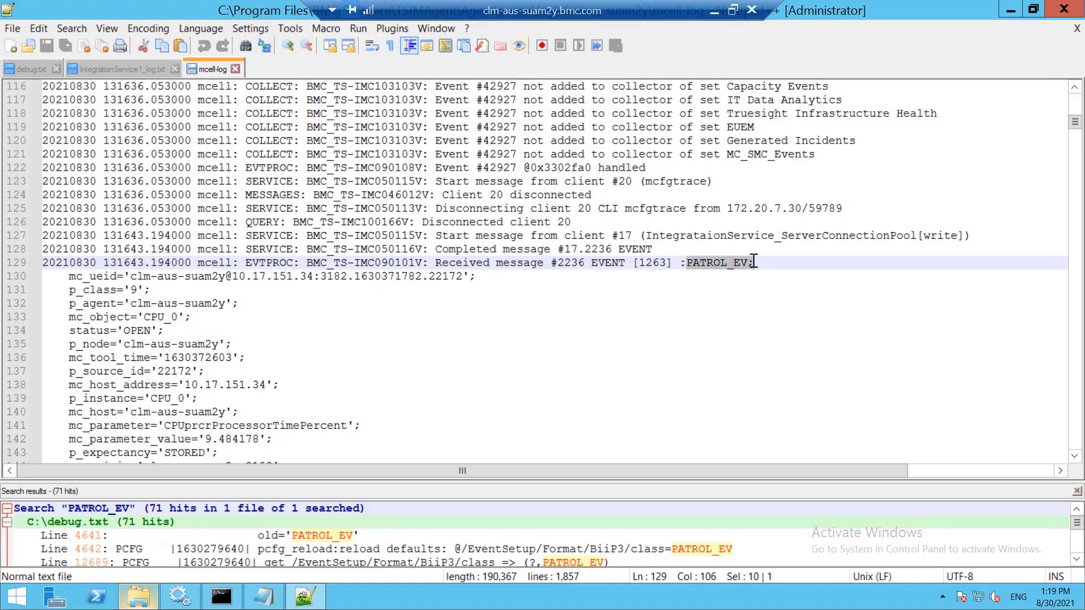
double_click(209, 425)
scroll(209, 425, "down", 2)
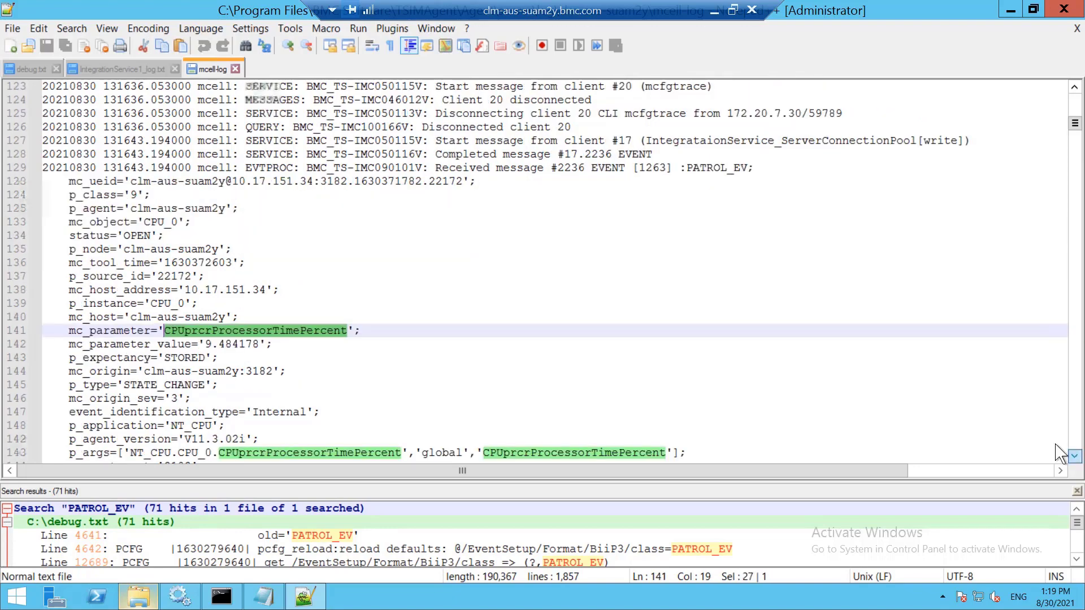
scroll(1060, 452, "down", 2)
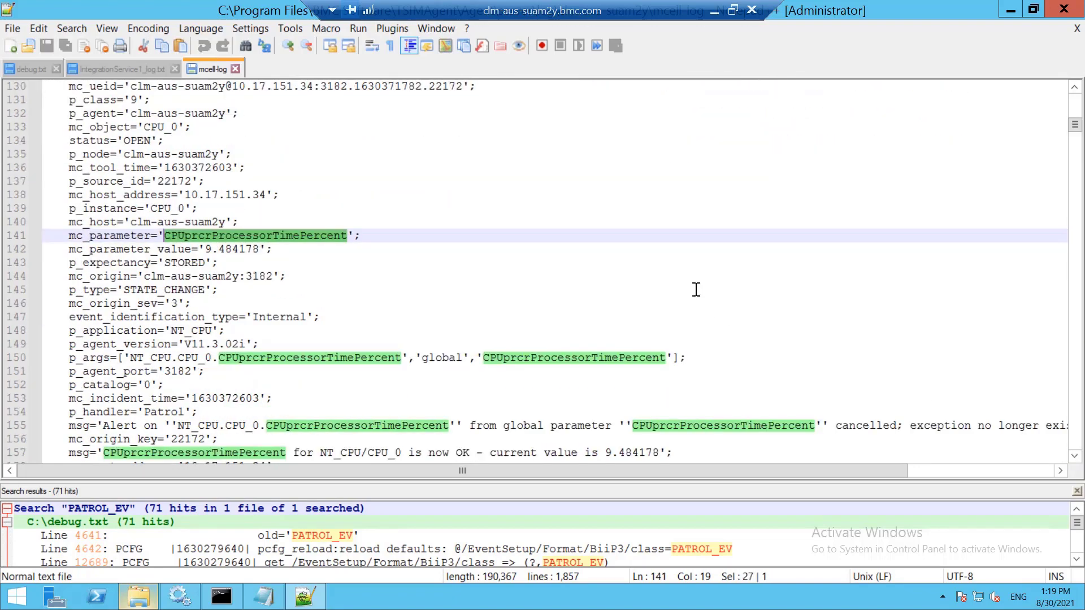
left_click(696, 290)
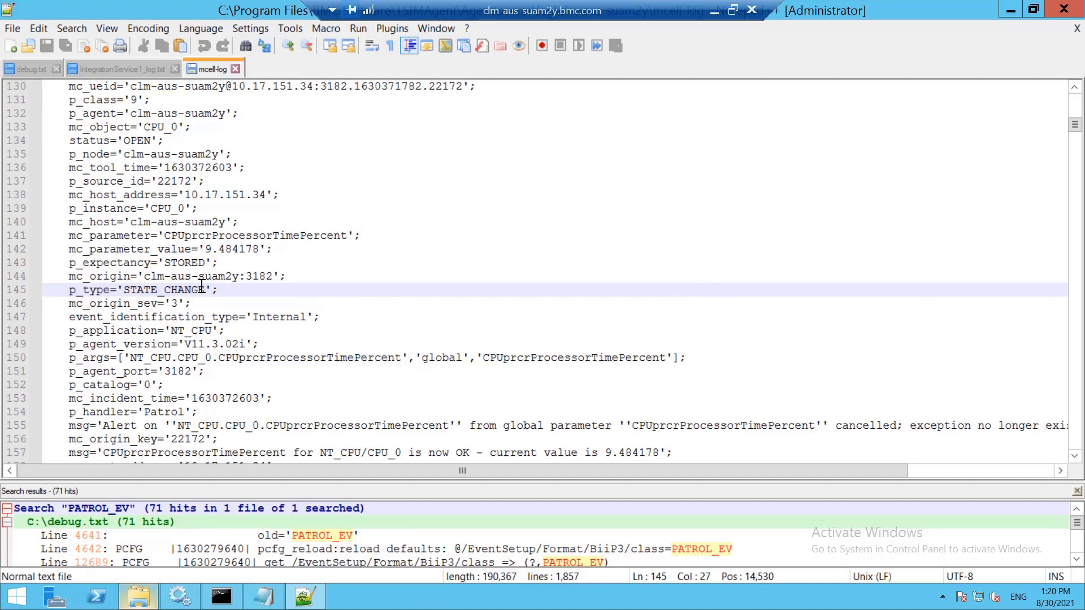
double_click(189, 439)
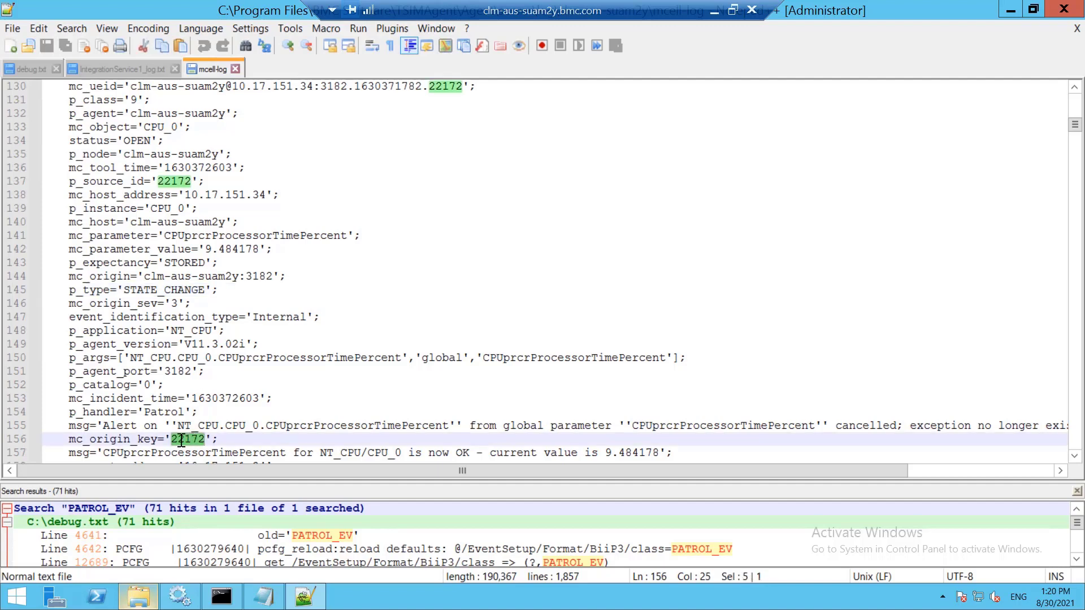